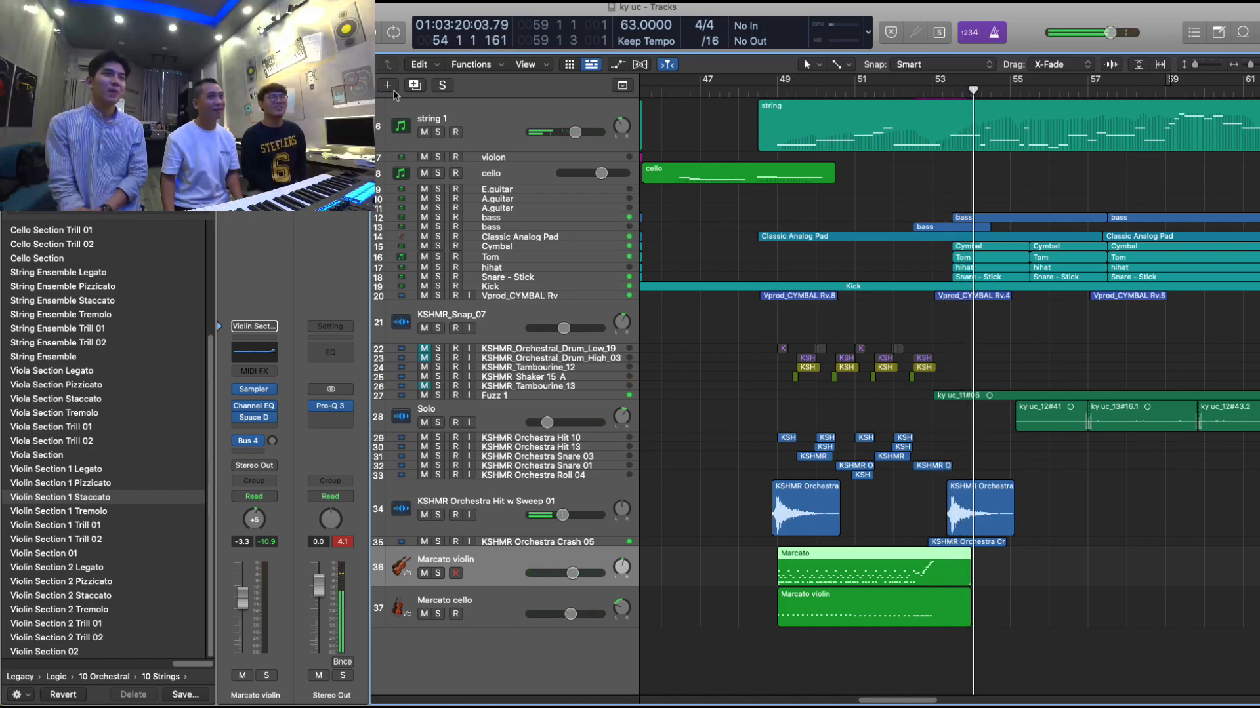
# - Duplicate the Marcato violin track and load the Viola Section Staccato patch on the copy
pyautogui.click(414, 85)
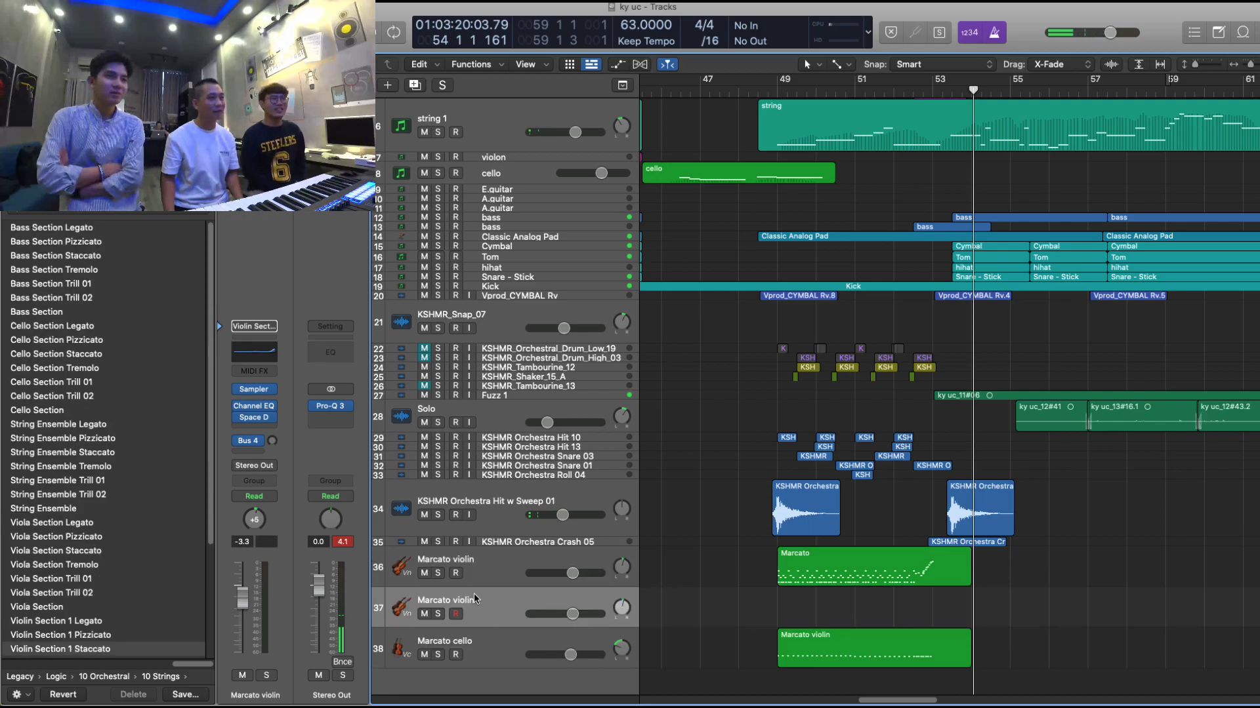
pyautogui.doubleClick(494, 598)
pyautogui.press('Return')
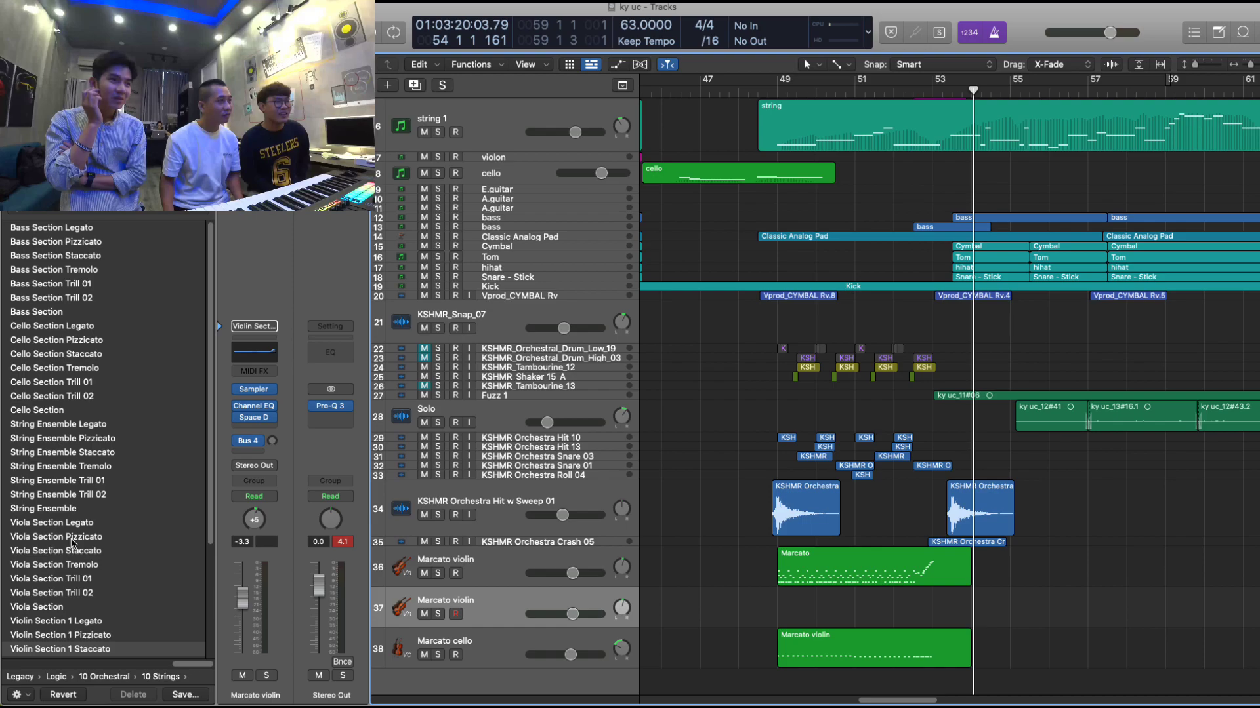
pyautogui.click(89, 551)
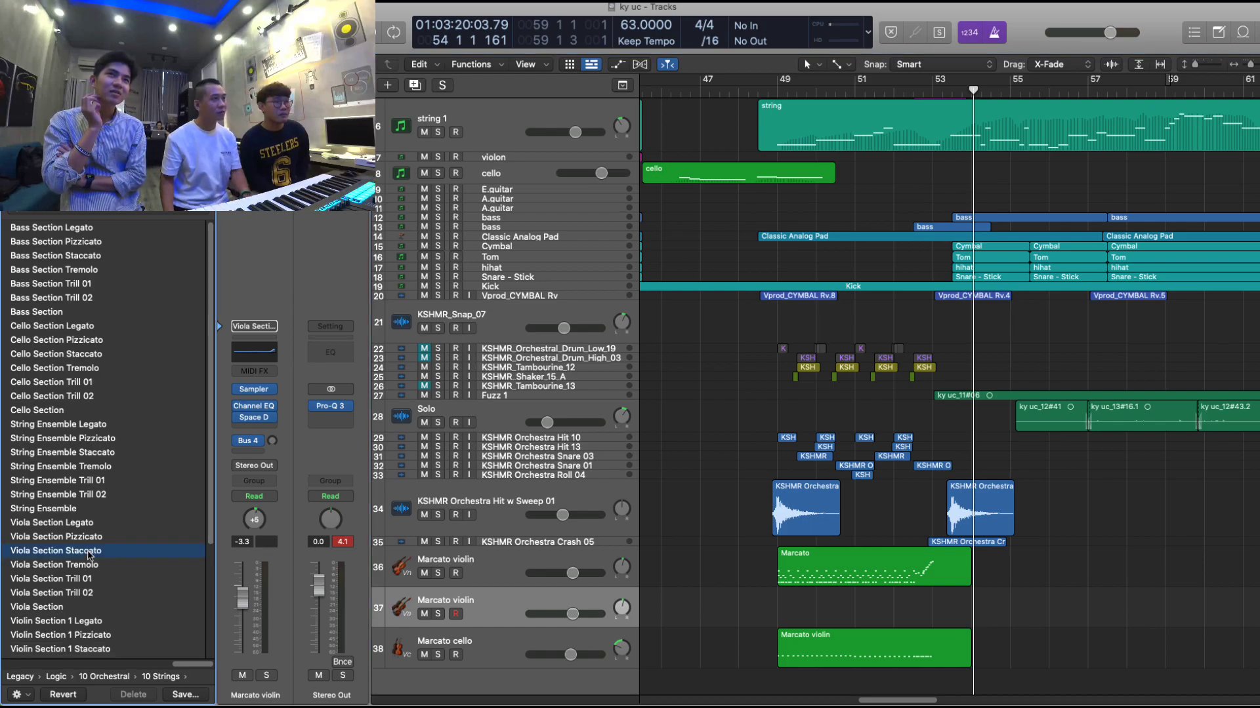
# - Record a viola staccato part on the duplicated track along with the playback from bar 49 to bar 53
pyautogui.press('space')
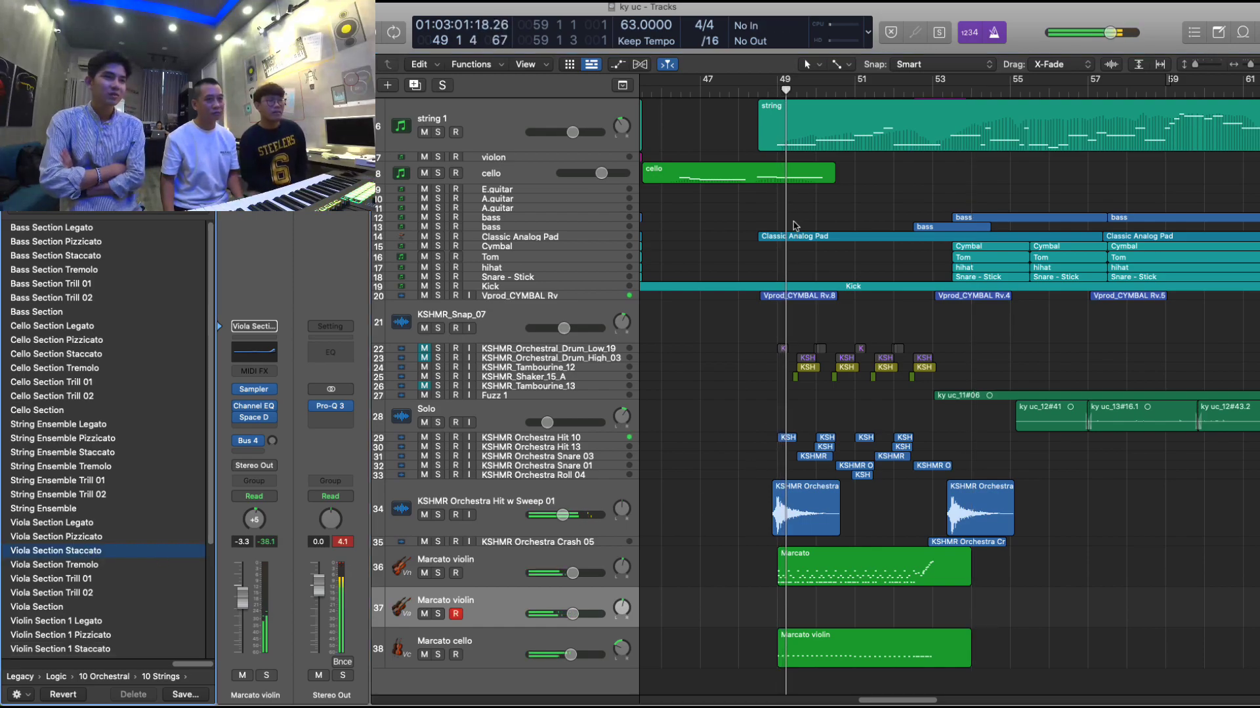
pyautogui.press('super+Right')
pyautogui.press('super+Left')
pyautogui.press('r')
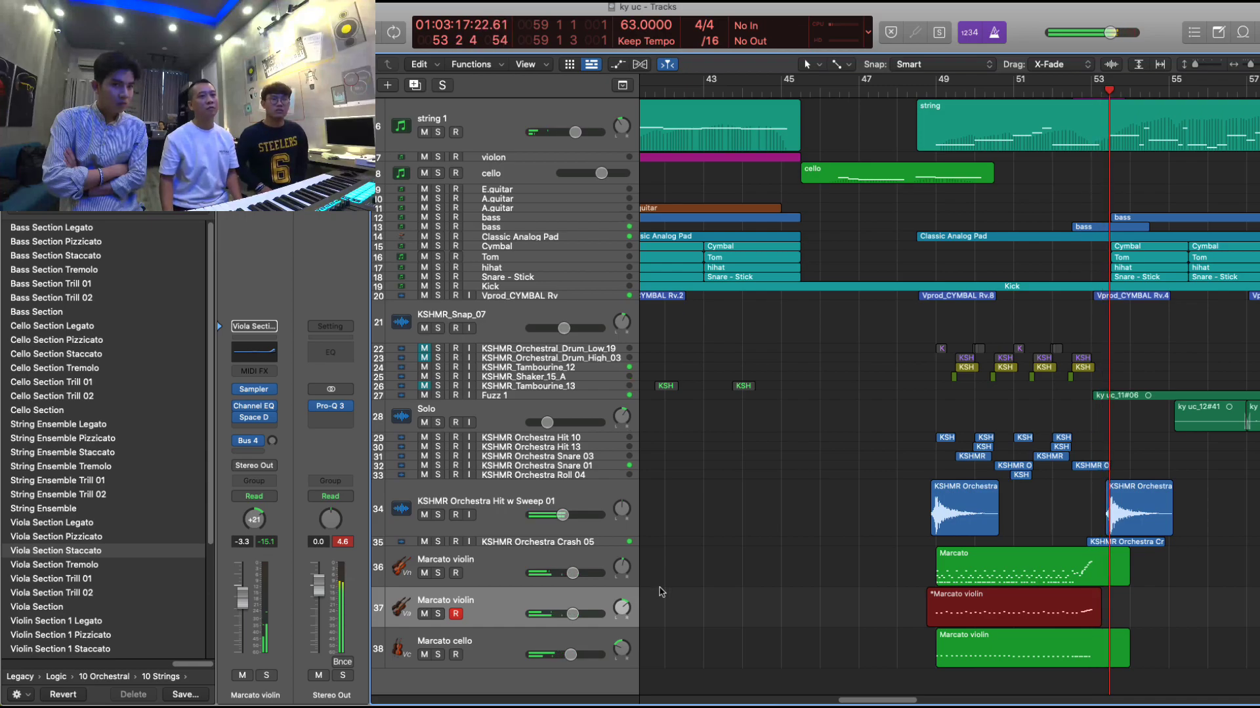
pyautogui.press('space')
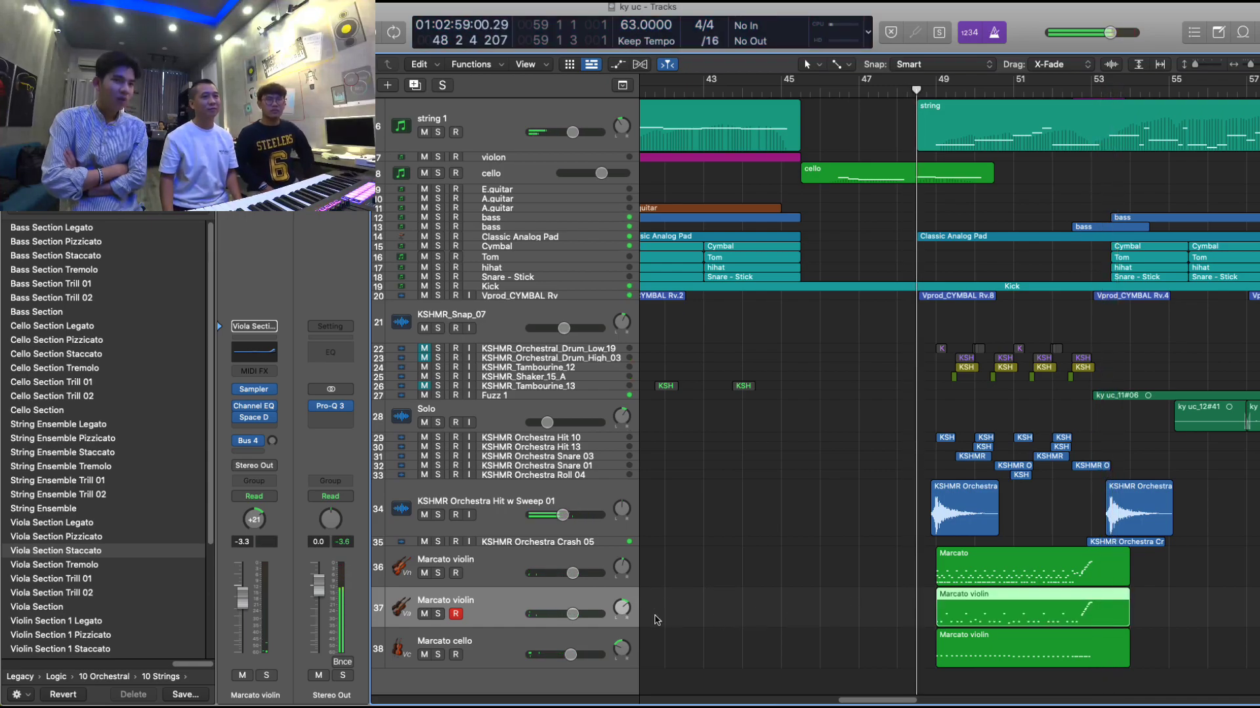
# - Pan the new viola track to -28 and solo all three Marcato tracks
pyautogui.moveTo(621, 607); pyautogui.dragTo(432, 604)
pyautogui.click(437, 572)
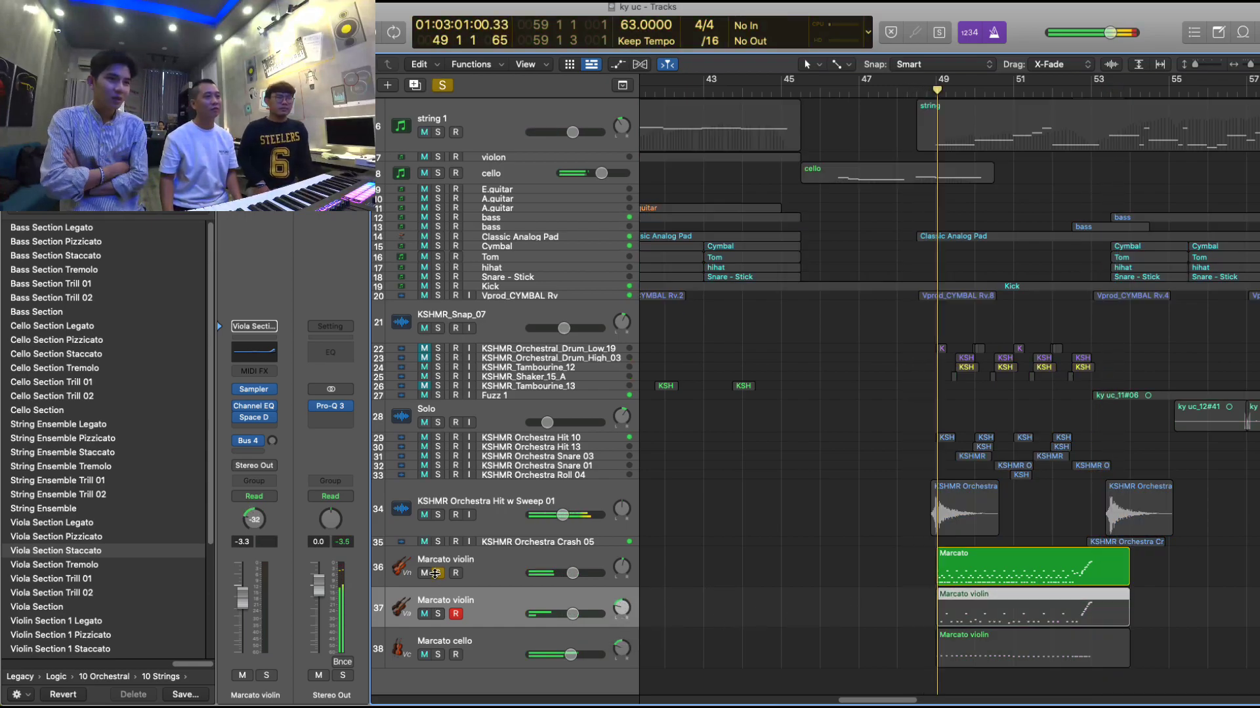
pyautogui.click(437, 614)
pyautogui.click(437, 655)
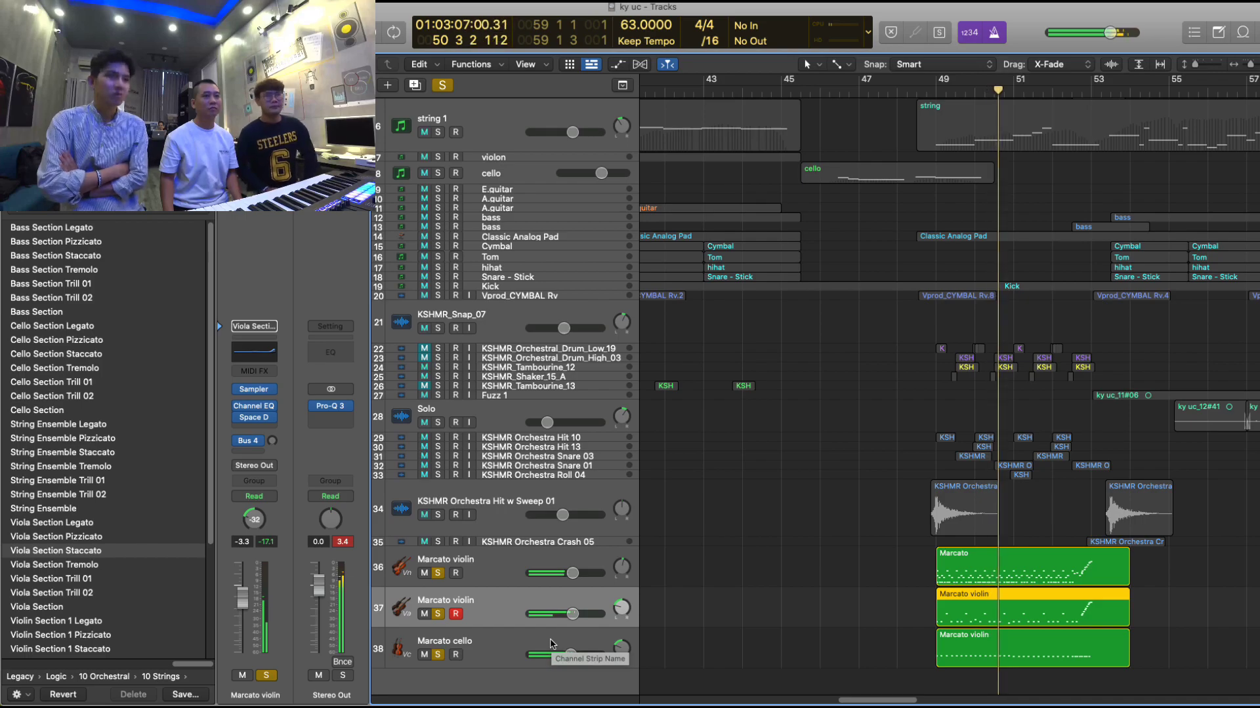
pyautogui.moveTo(621, 608); pyautogui.dragTo(621, 607)
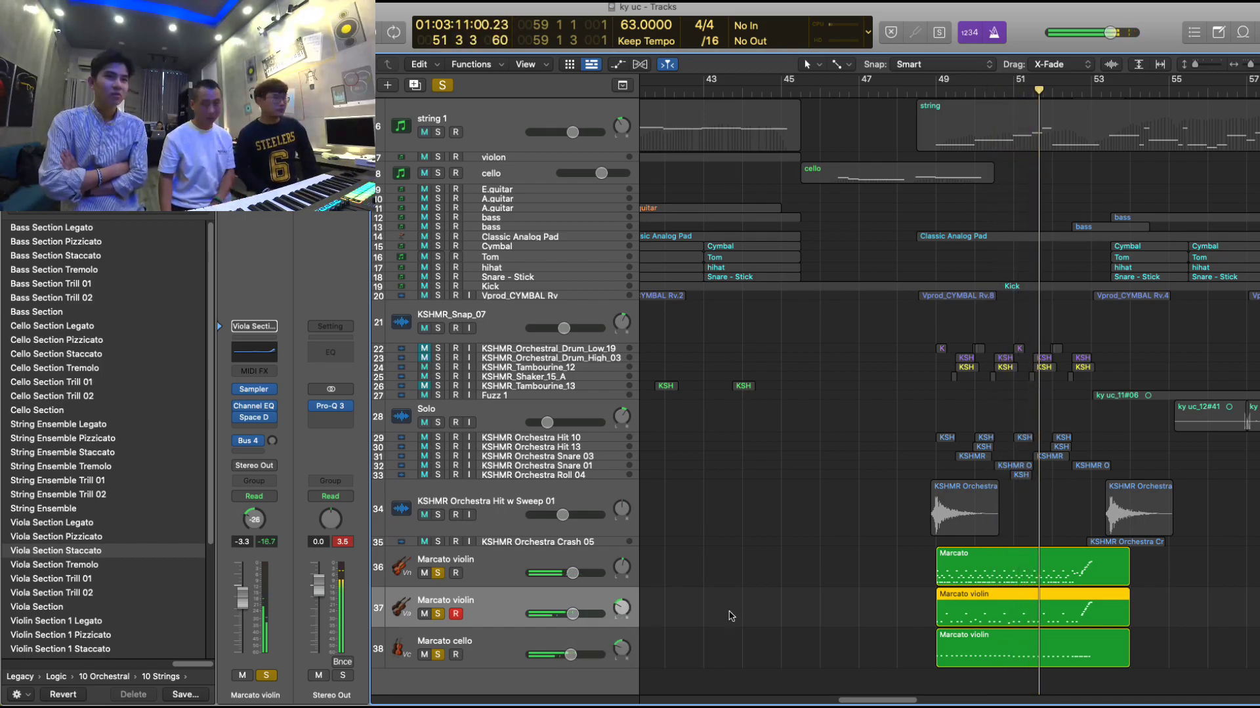
# - Listen to the three soloed Marcato parts up to bar 53 and clear all solos
pyautogui.press('super+Right')
pyautogui.press('super+Right')
pyautogui.press('super+Right')
pyautogui.press('super+Left')
pyautogui.scroll(5, 846, 612)
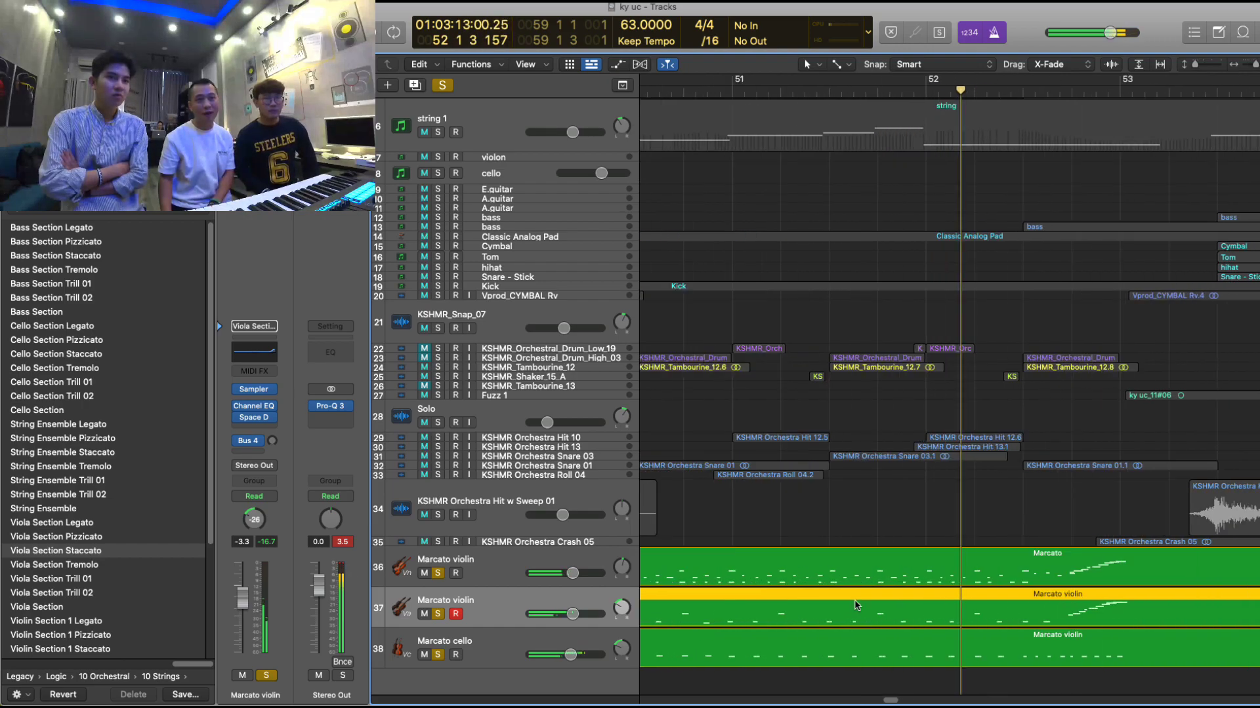
pyautogui.scroll(-3, 856, 605)
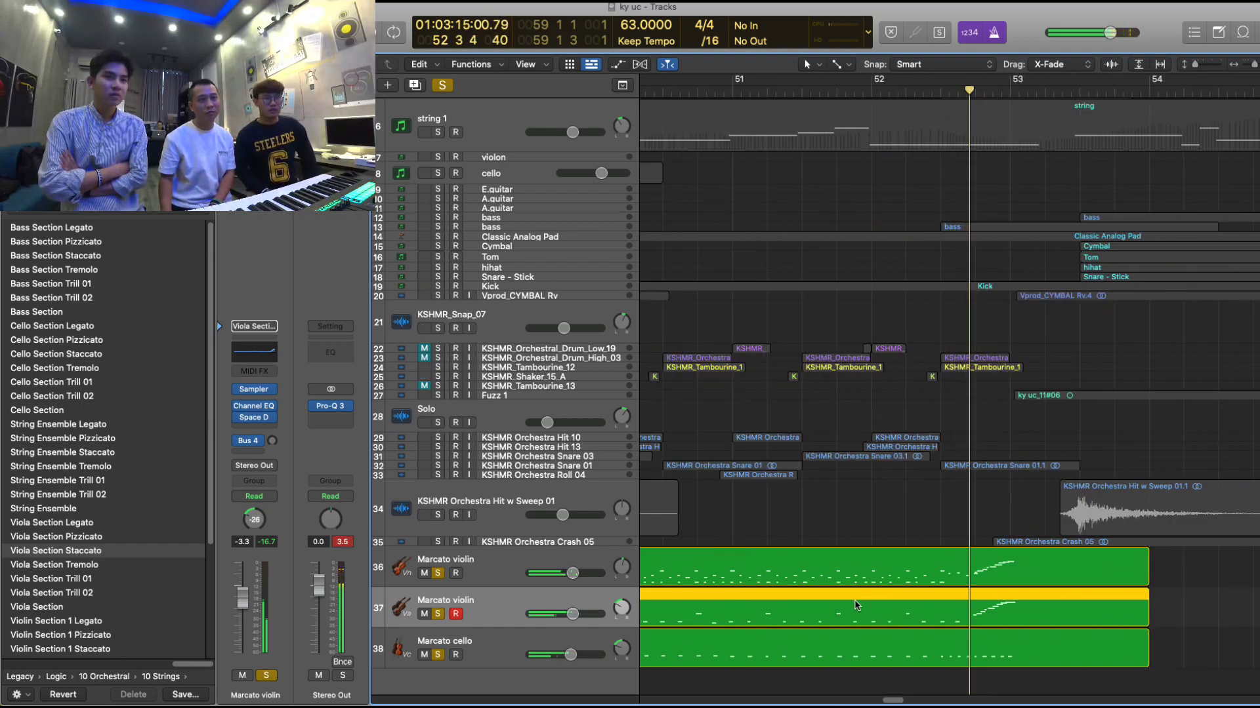
pyautogui.scroll(-5, 856, 605)
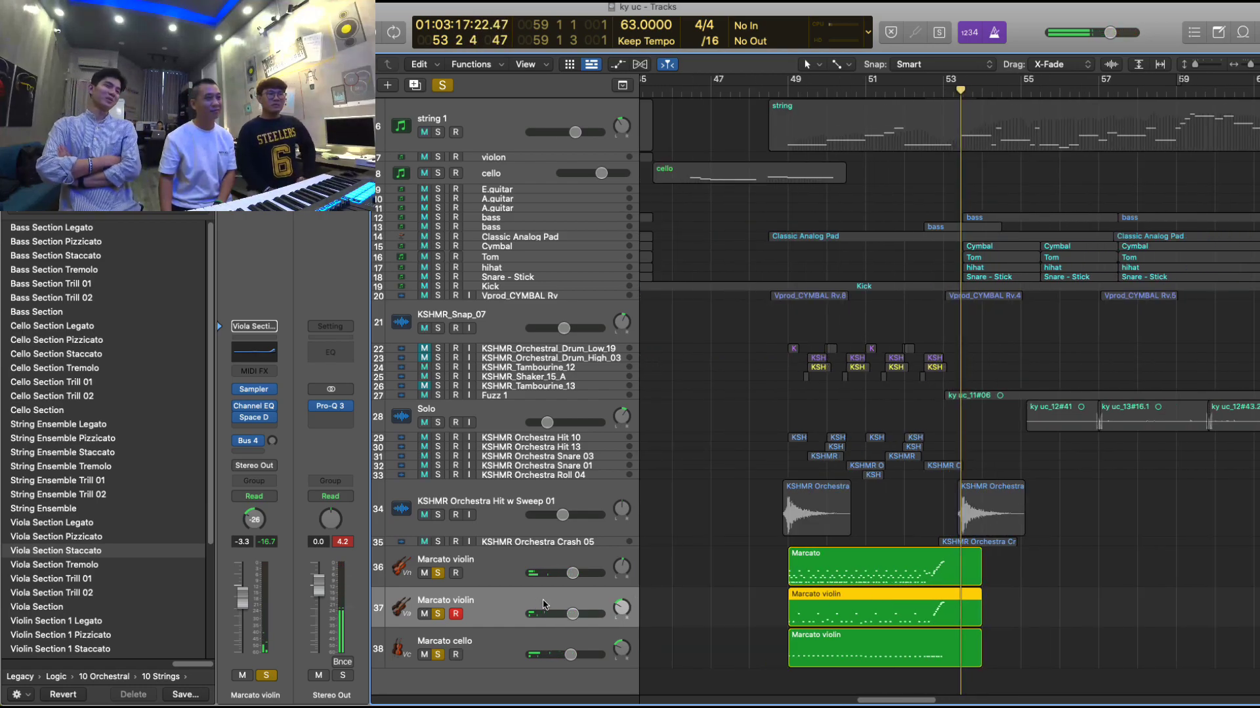
pyautogui.click(694, 584)
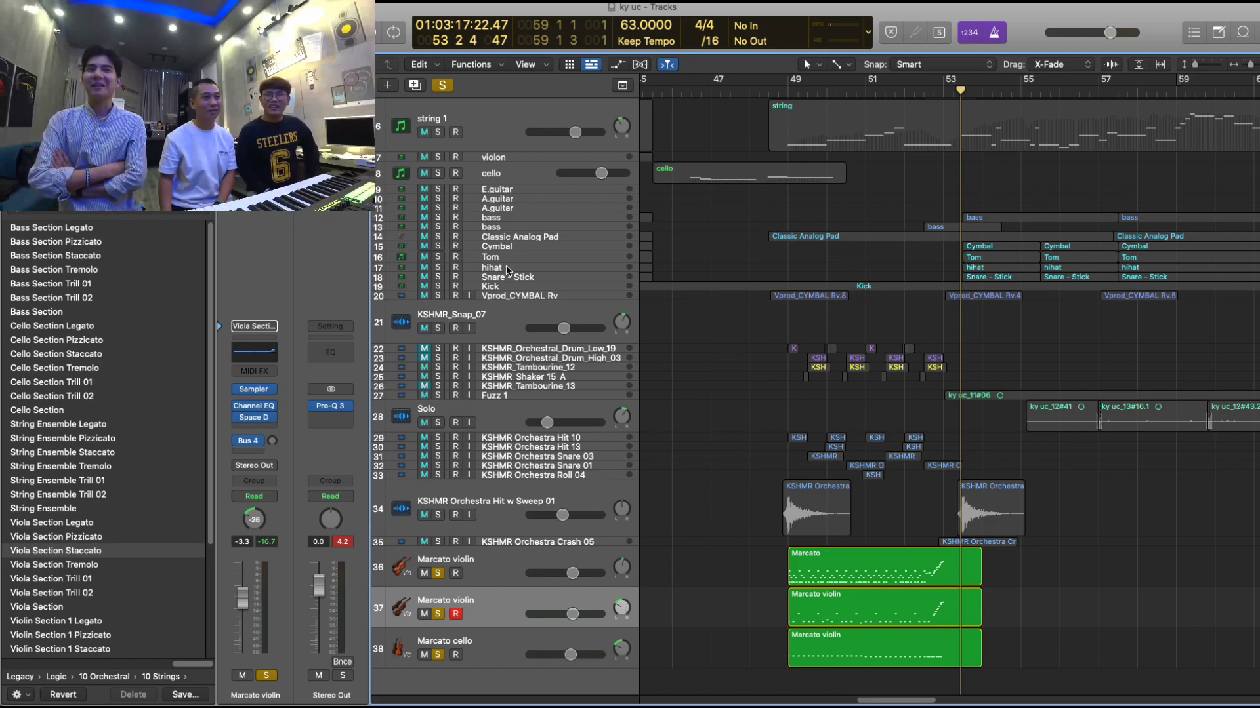
pyautogui.click(444, 86)
# - Rename track 37 as Marcato viola
pyautogui.scroll(-3, 822, 429)
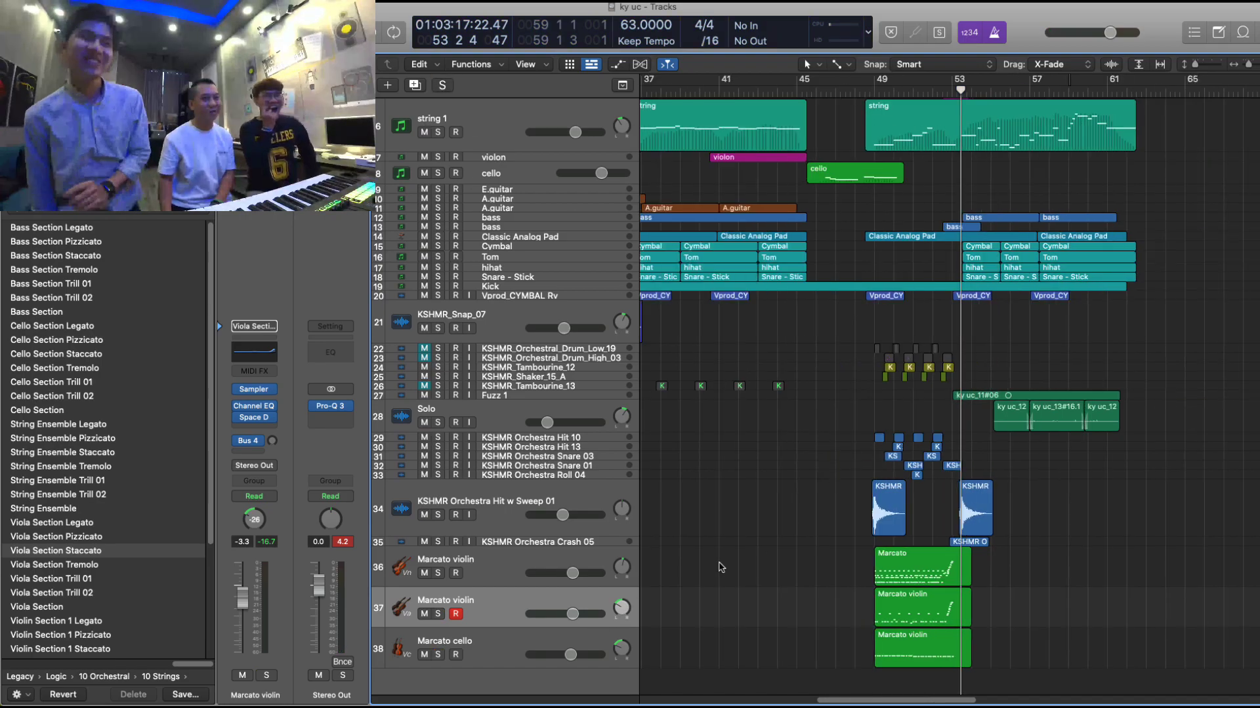
pyautogui.doubleClick(467, 603)
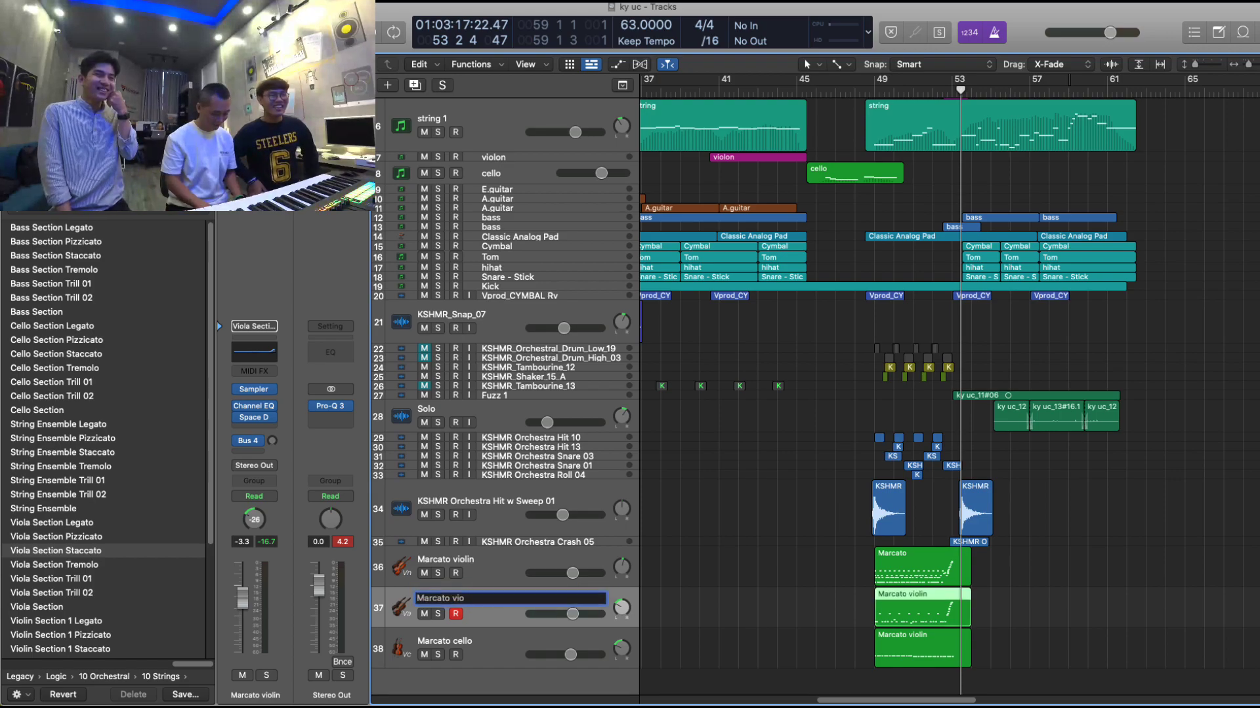
pyautogui.press('Return')
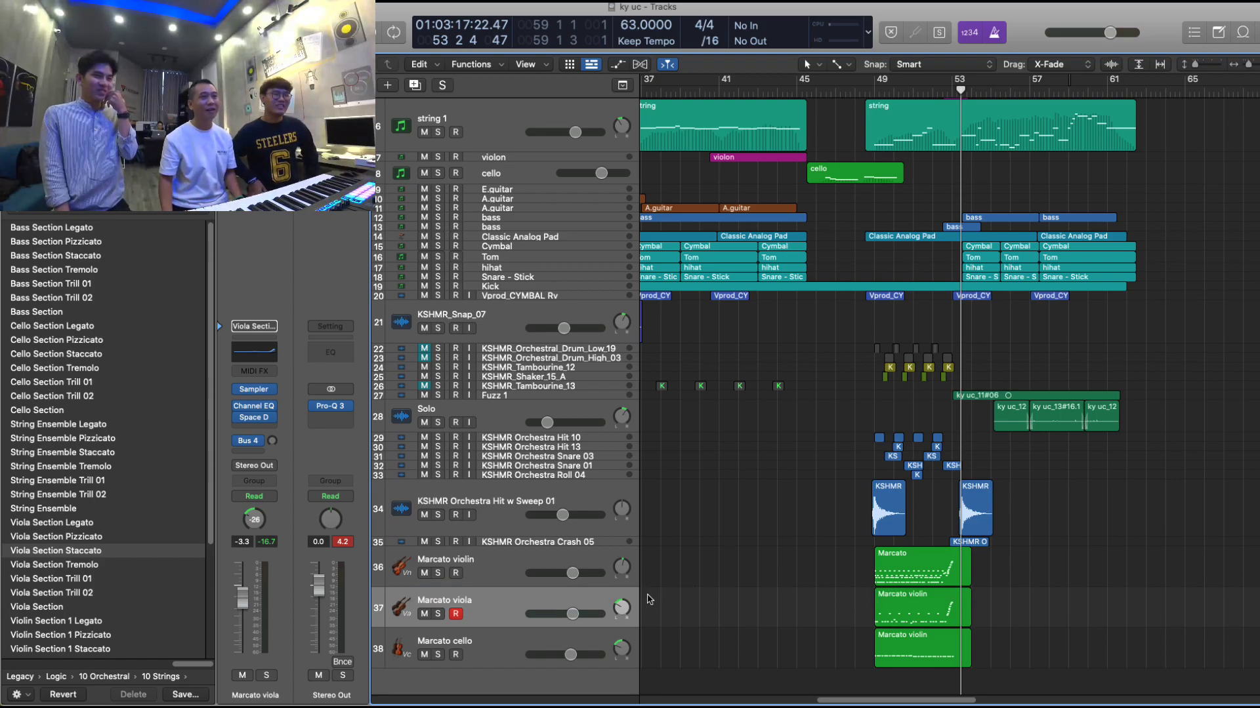
# - Shrink the Orchestra Hit w Sweep, Marcato violin, Marcato viola and string 1 tracks to minimum height
pyautogui.moveTo(779, 461); pyautogui.dragTo(1029, 669)
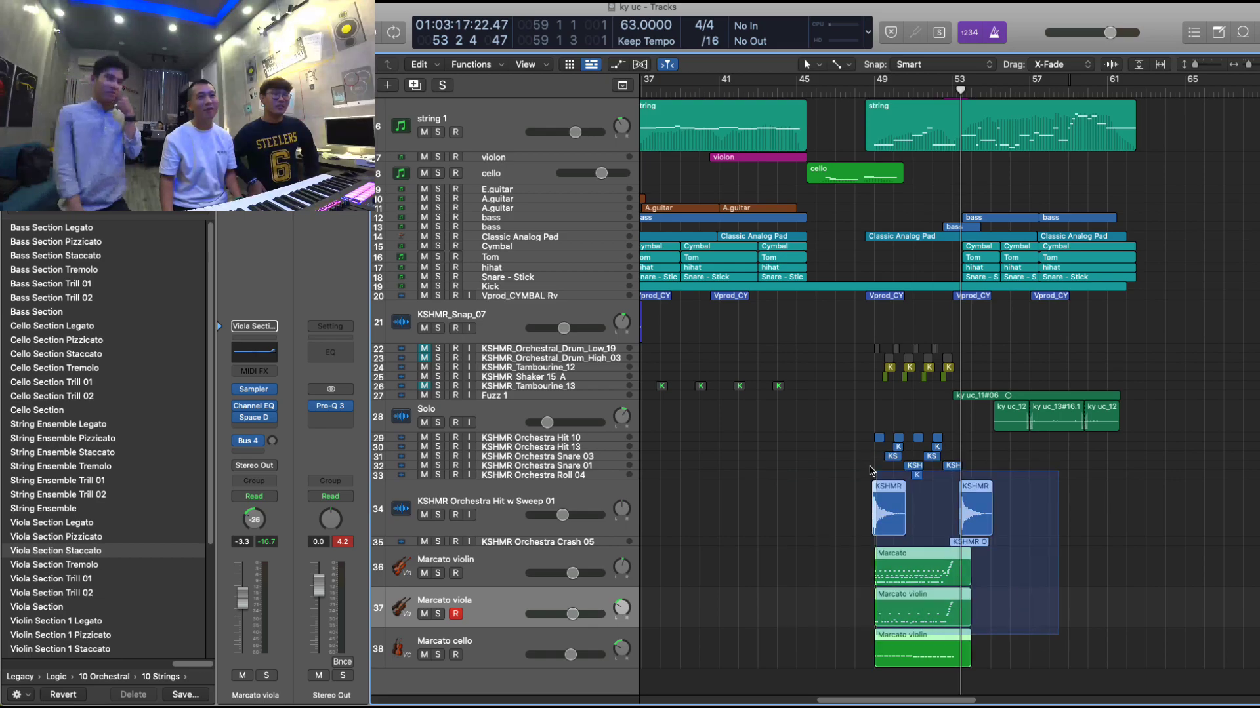
pyautogui.click(996, 528)
pyautogui.moveTo(608, 633); pyautogui.dragTo(602, 482)
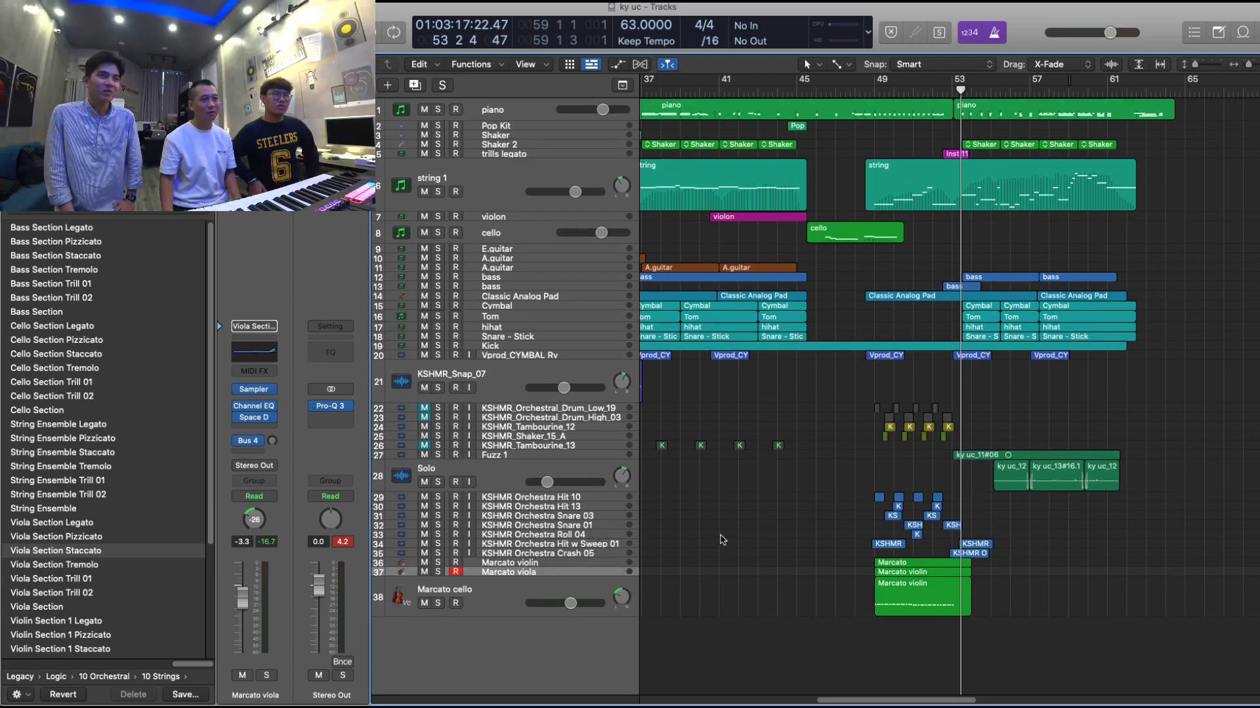
pyautogui.press('super+Left')
pyautogui.press('super+Left')
pyautogui.press('super+Left')
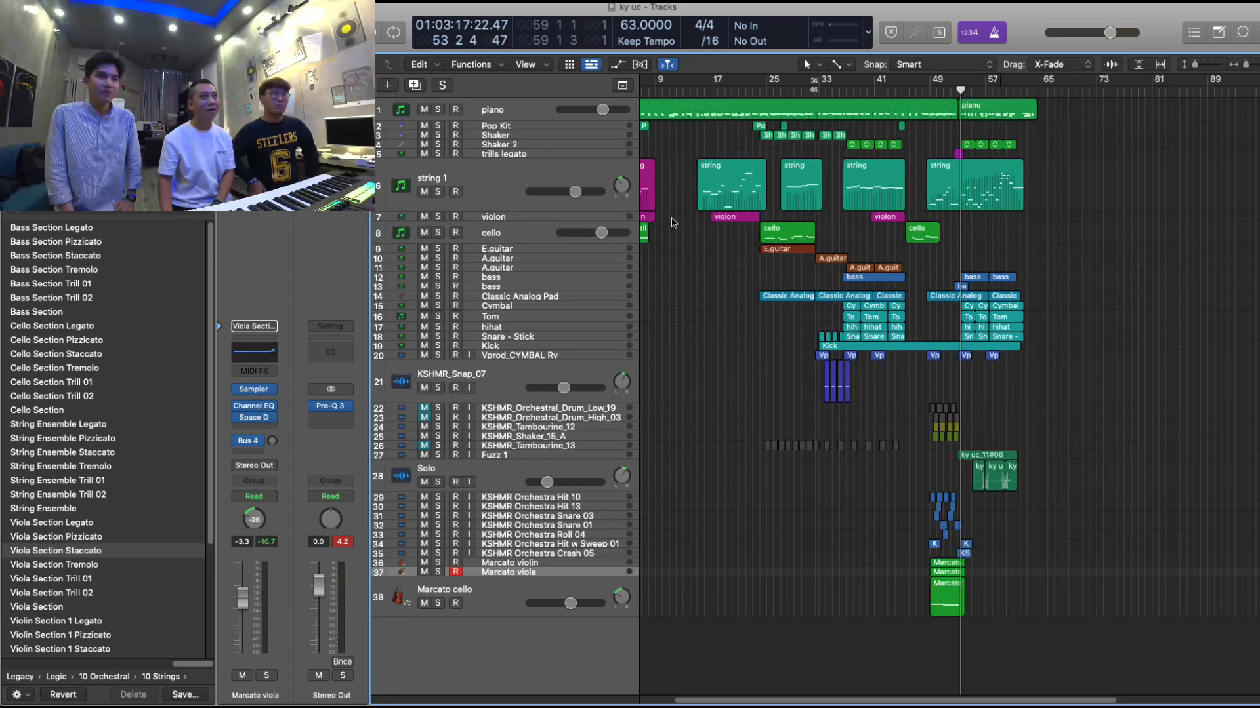
pyautogui.moveTo(622, 208); pyautogui.dragTo(623, 169)
# - Play the arrangement from bar 49 and solo the Marcato violin track
pyautogui.press('space')
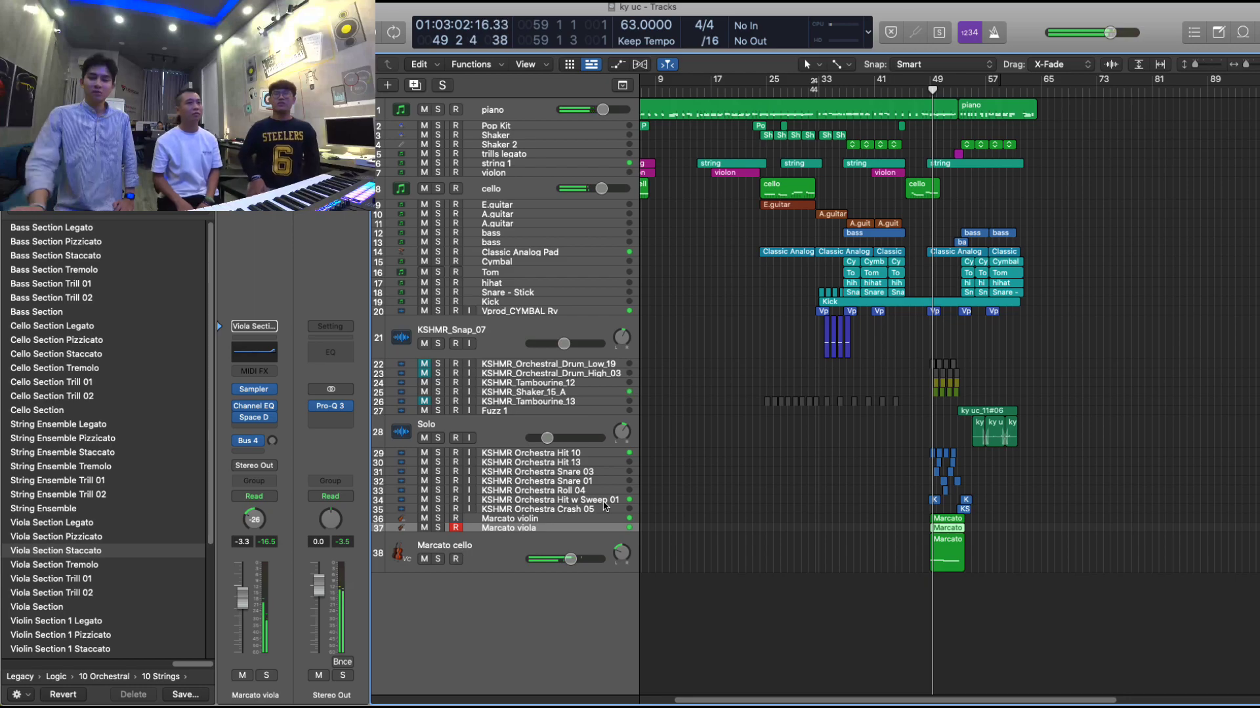
pyautogui.press('super+Right')
pyautogui.press('super+Right')
pyautogui.press('super+Right')
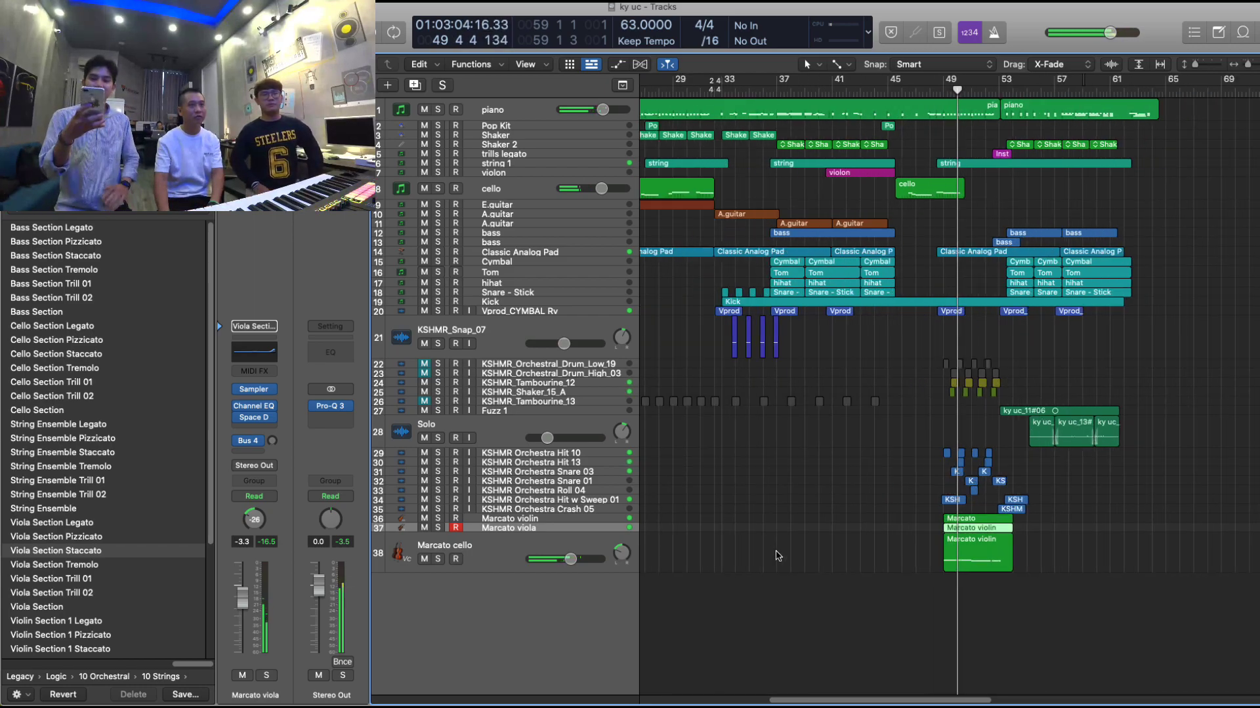
pyautogui.click(542, 510)
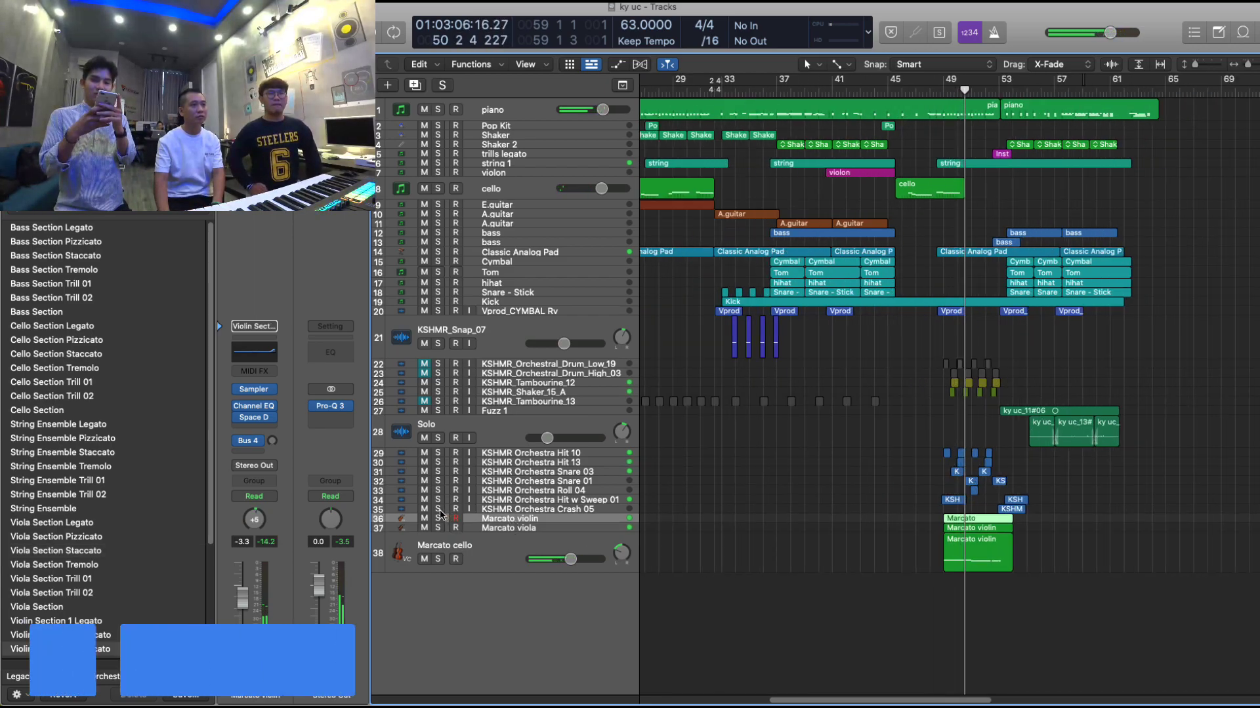
pyautogui.press('s')
pyautogui.click(491, 520)
pyautogui.press('s')
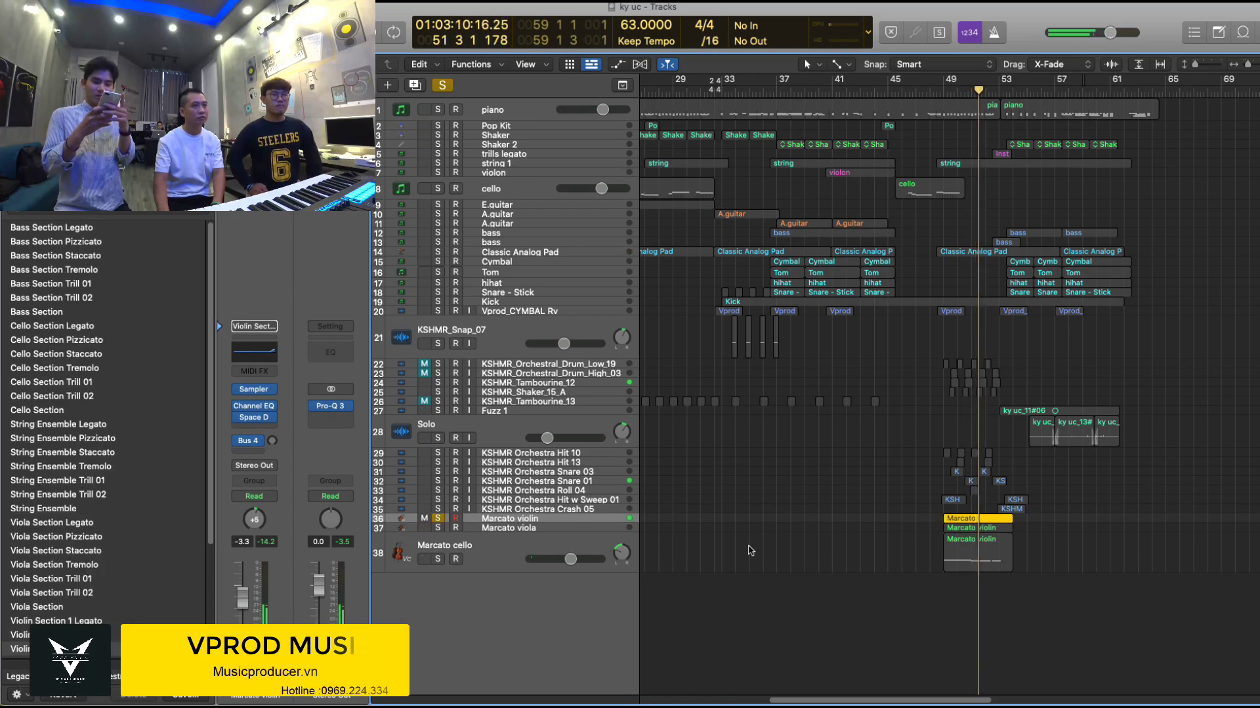
# - In the Marcato violin track's Channel EQ, enable the low cut and set it to 436 Hz
pyautogui.click(253, 412)
pyautogui.press('space')
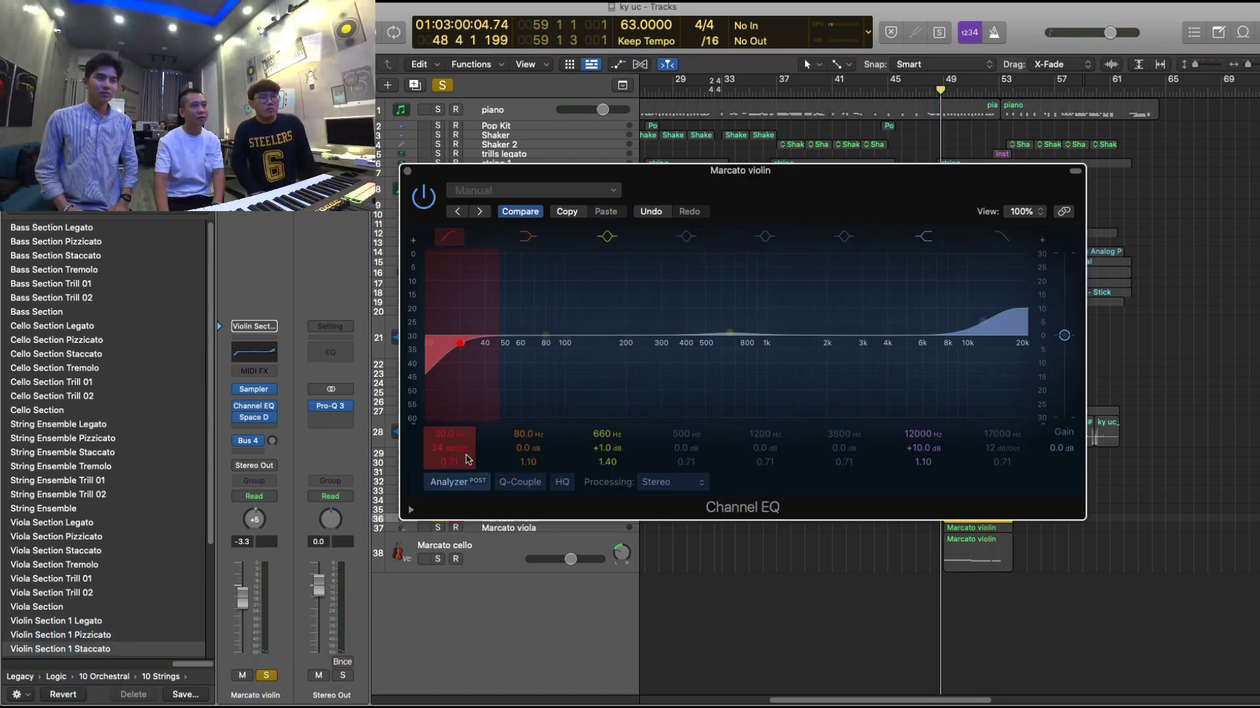
pyautogui.click(457, 484)
pyautogui.click(457, 482)
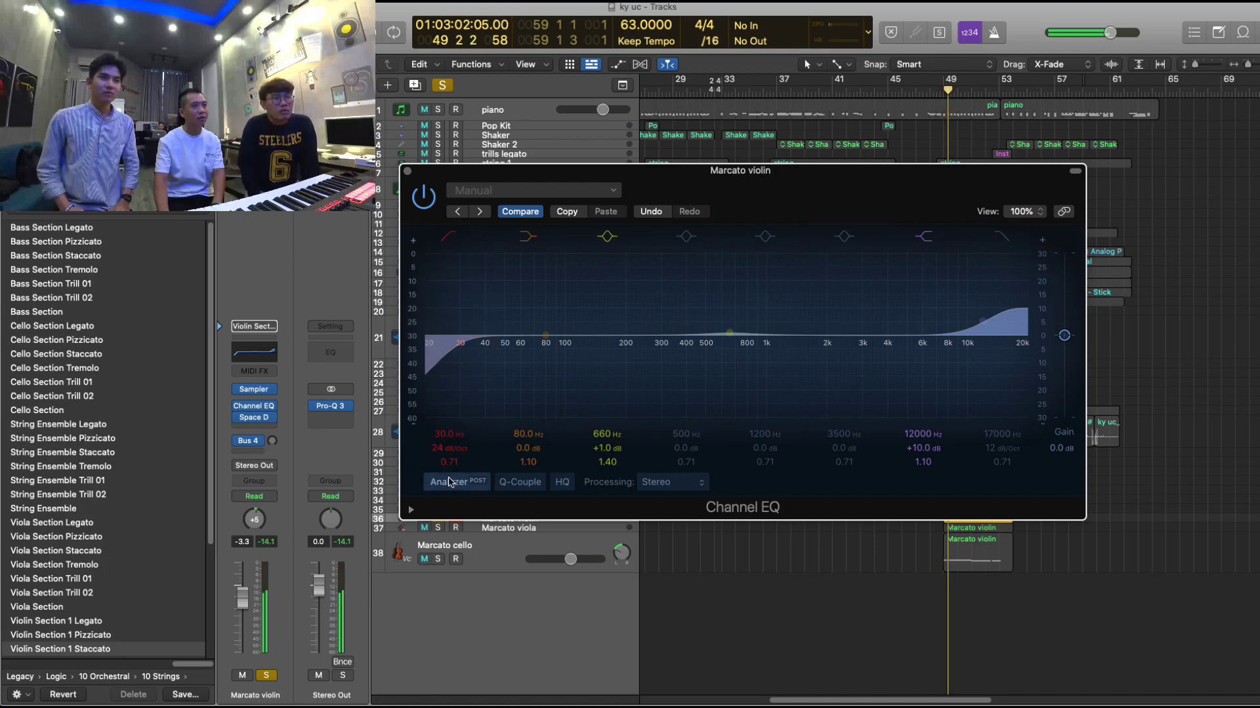
pyautogui.moveTo(462, 342); pyautogui.dragTo(701, 345)
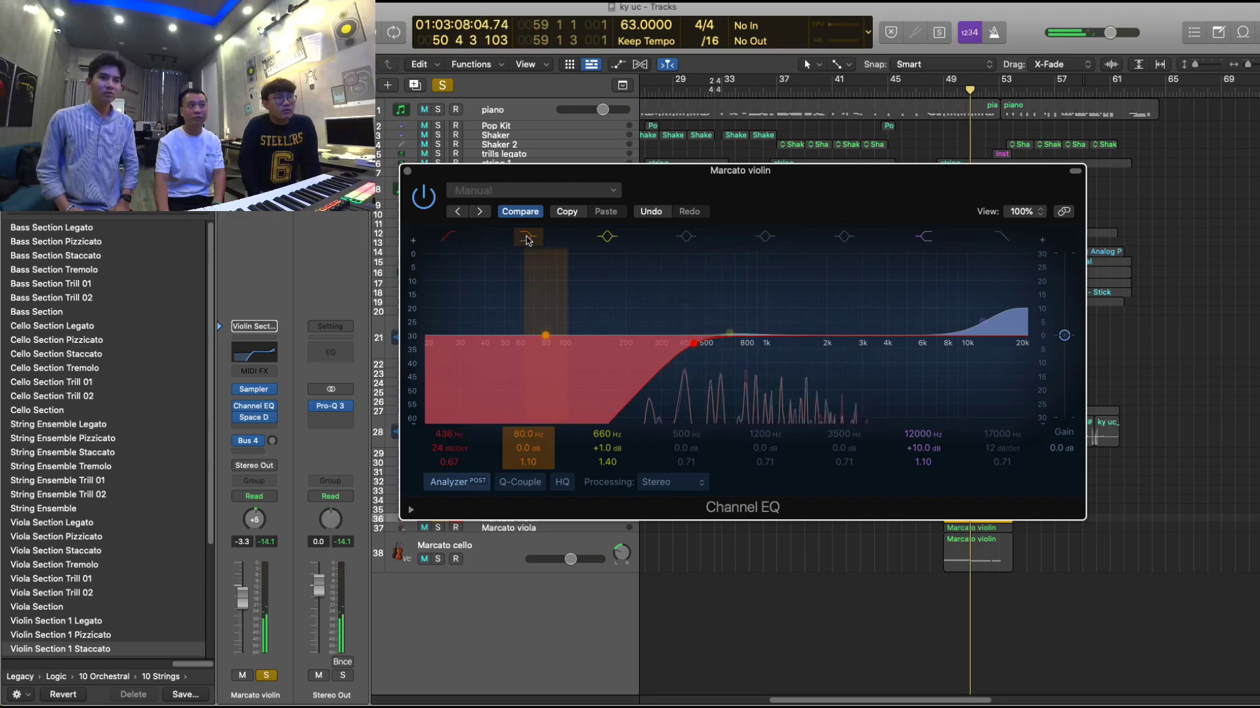
pyautogui.click(407, 172)
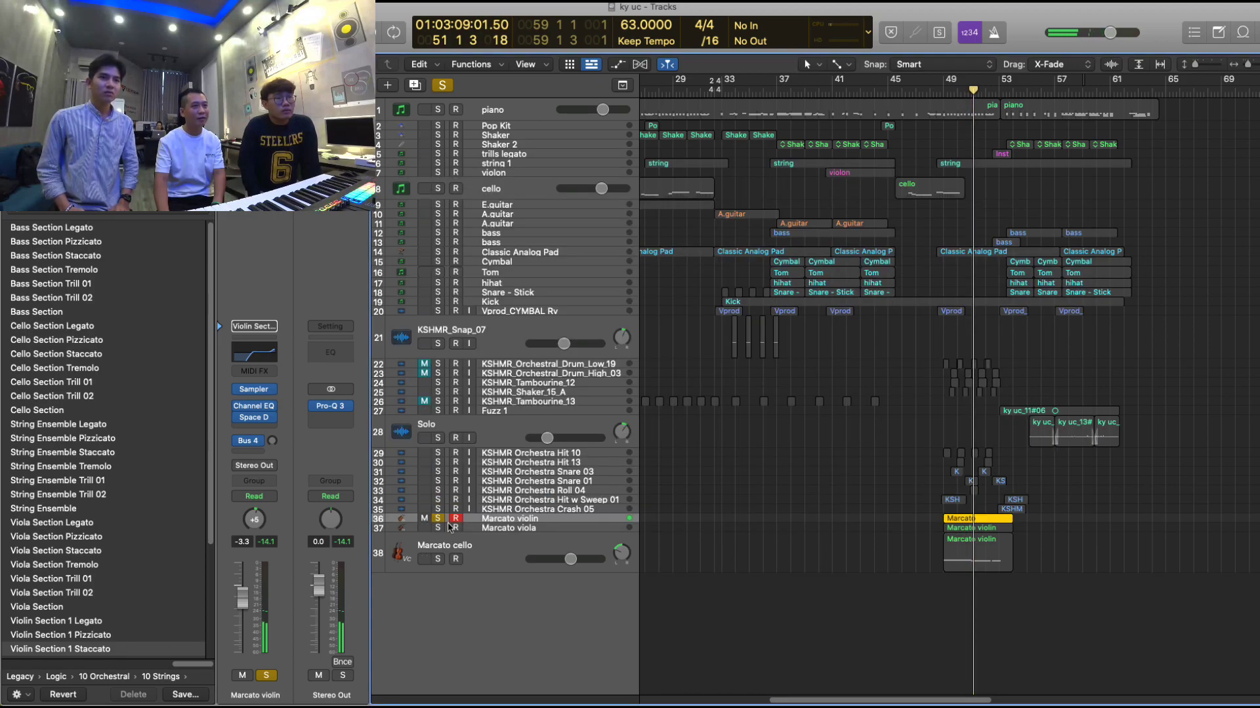
# - Solo the Marcato viola track and add a 5200 Hz high cut and a 414 Hz low cut in its Channel EQ
pyautogui.click(508, 529)
pyautogui.press('space')
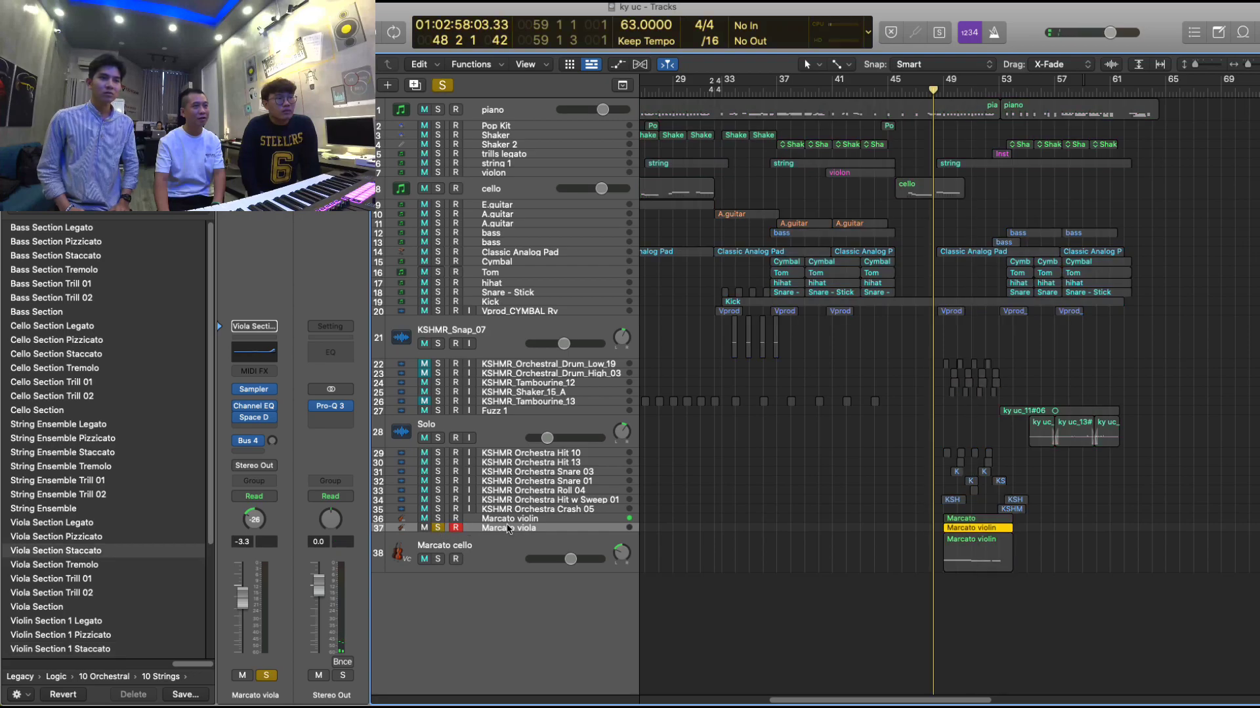
pyautogui.click(254, 405)
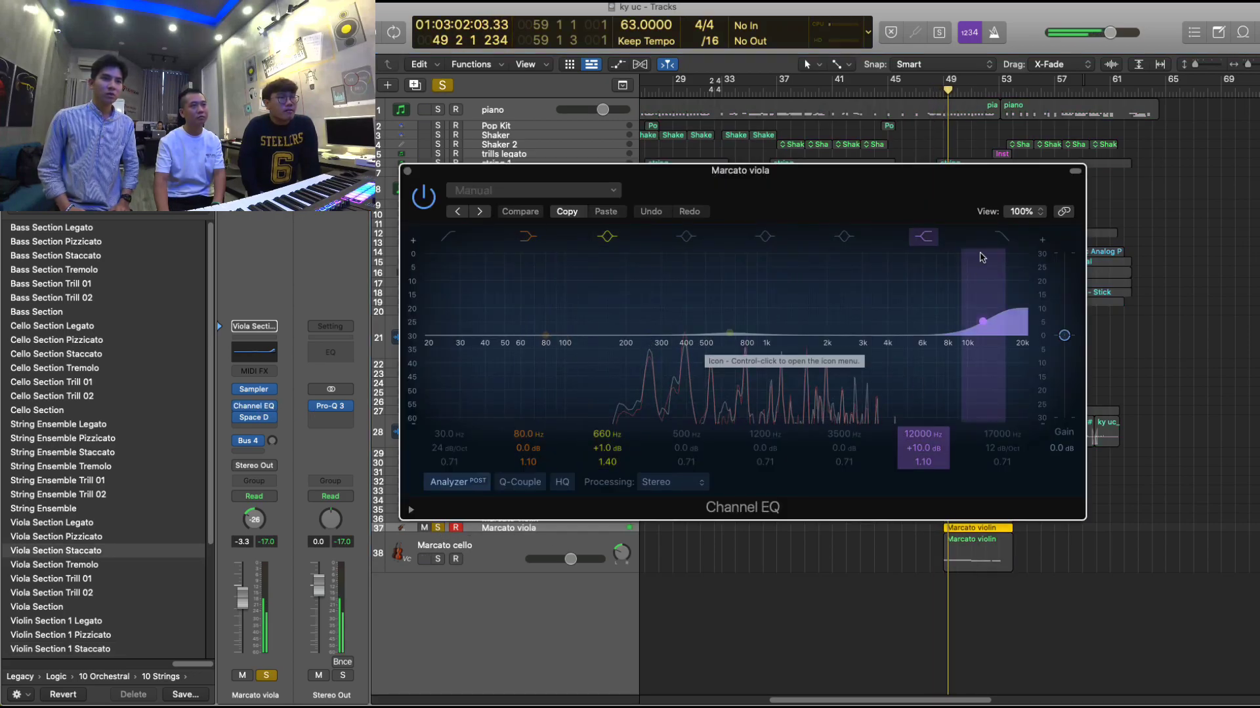
pyautogui.click(1019, 343)
pyautogui.moveTo(1019, 344); pyautogui.dragTo(897, 349)
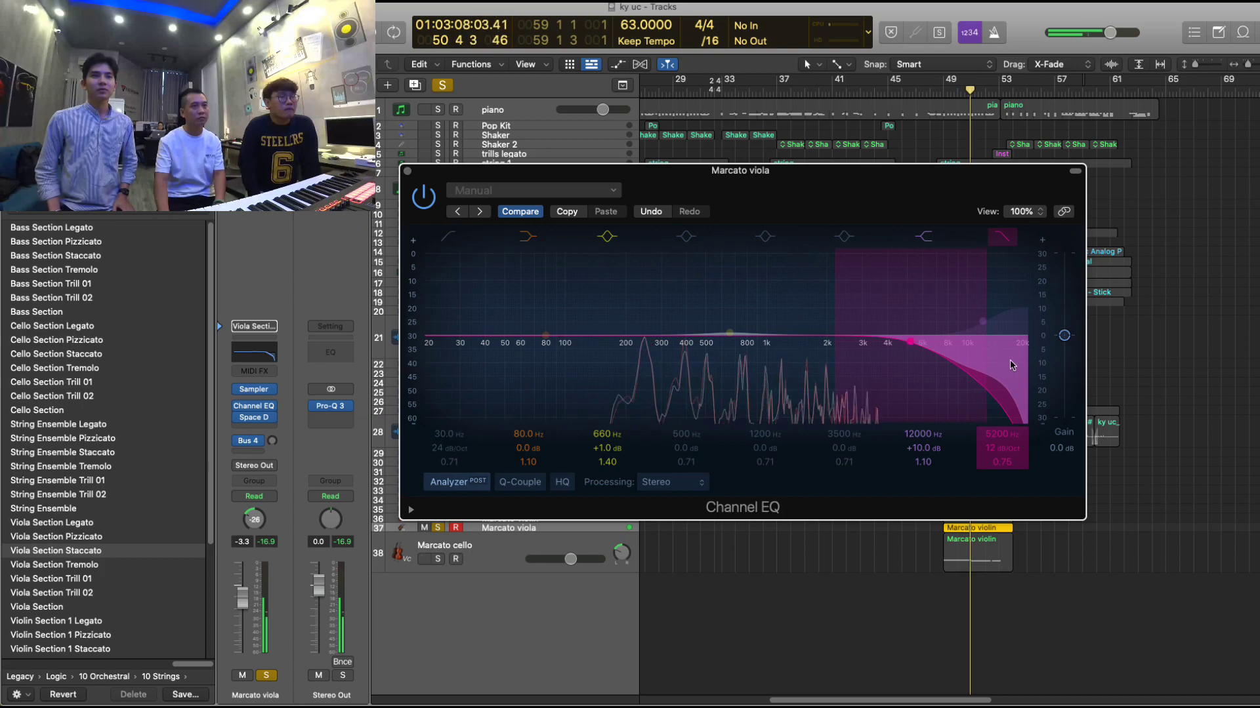
pyautogui.click(455, 325)
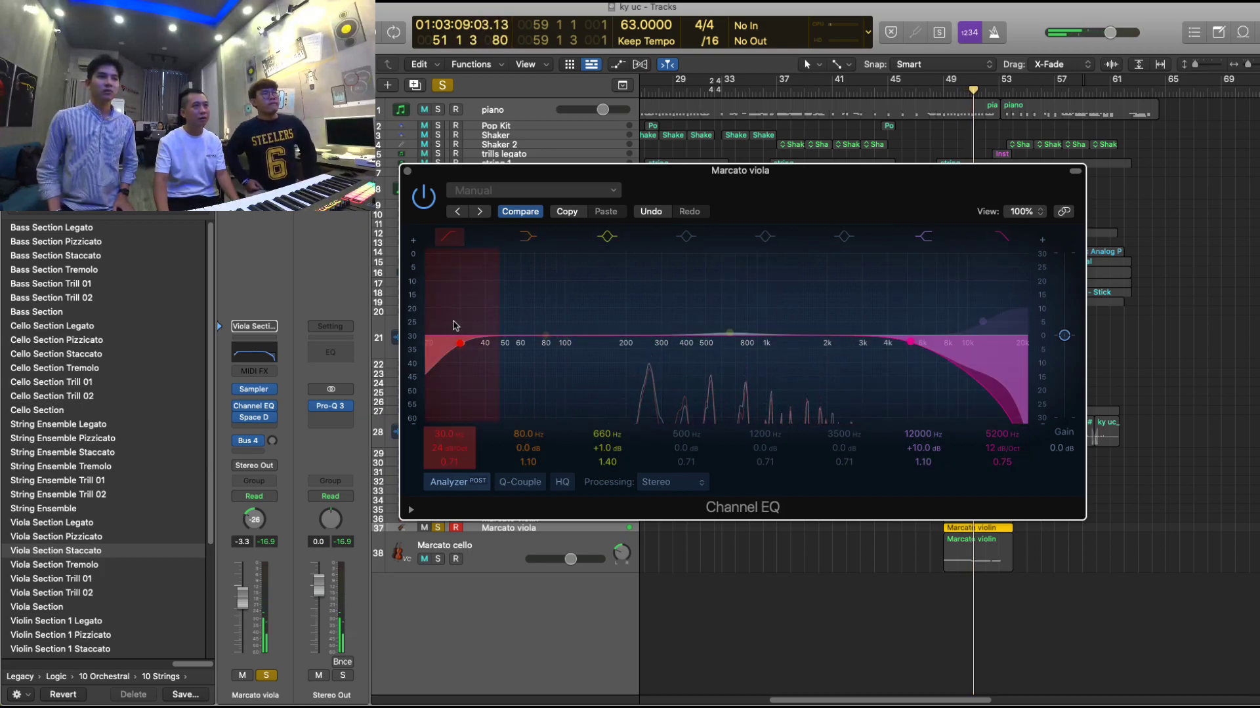
pyautogui.moveTo(460, 348); pyautogui.dragTo(688, 342)
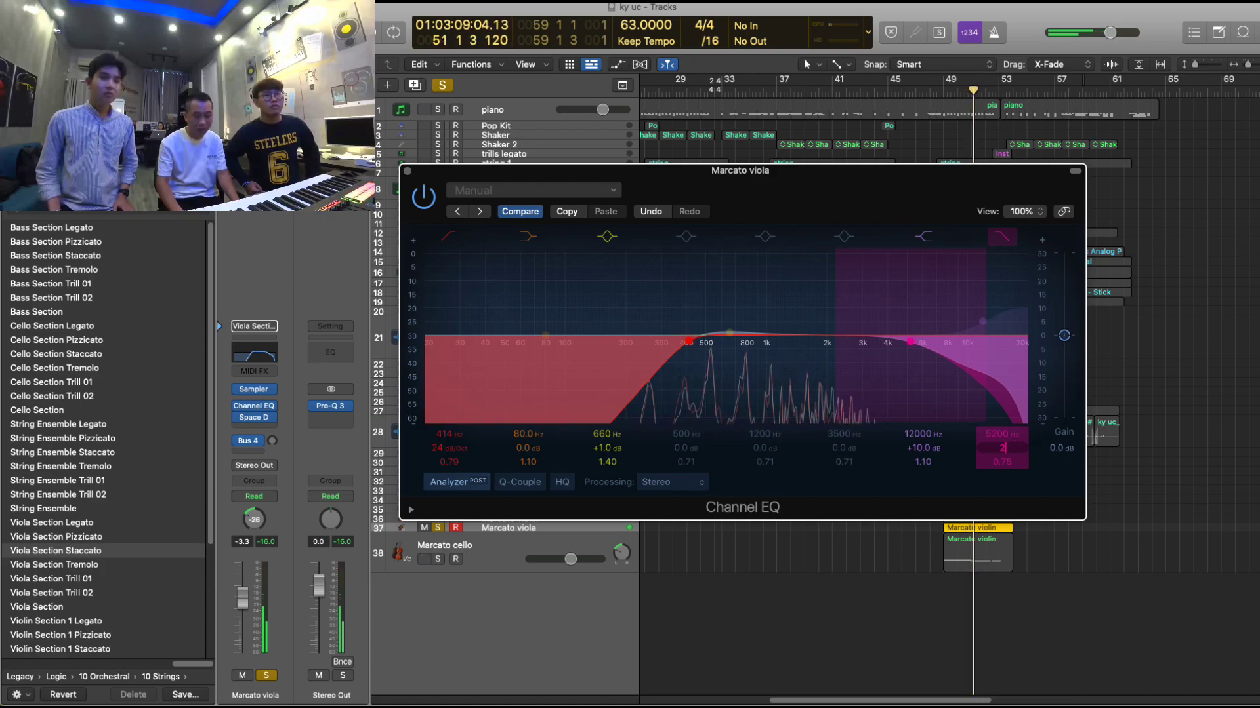
# - Set the viola EQ's high cut to a 24 dB/Oct slope and lower its frequency to 3080 Hz
pyautogui.write('4')
pyautogui.press('Return')
pyautogui.press('space')
pyautogui.press('space')
pyautogui.moveTo(911, 340); pyautogui.dragTo(881, 339)
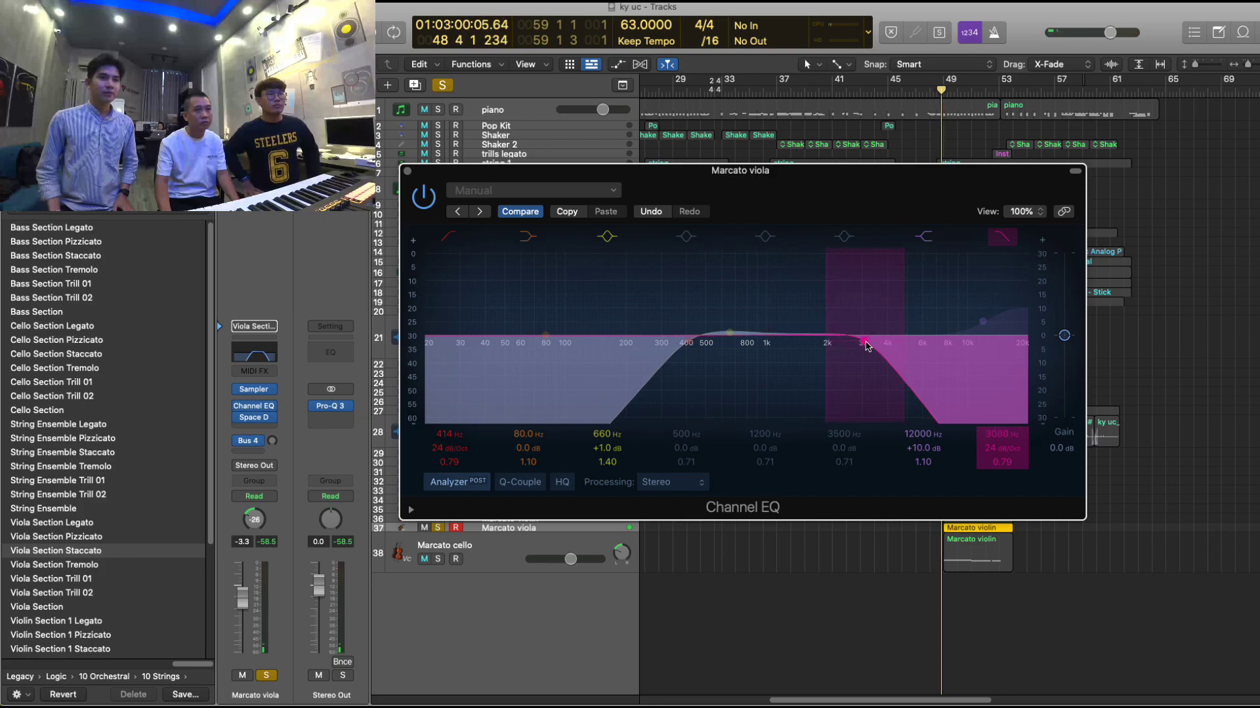
# - Set the viola EQ's 660 Hz bell band to 675 Hz at -0.2 dB and raise the low cut frequency
pyautogui.moveTo(730, 333); pyautogui.dragTo(770, 324)
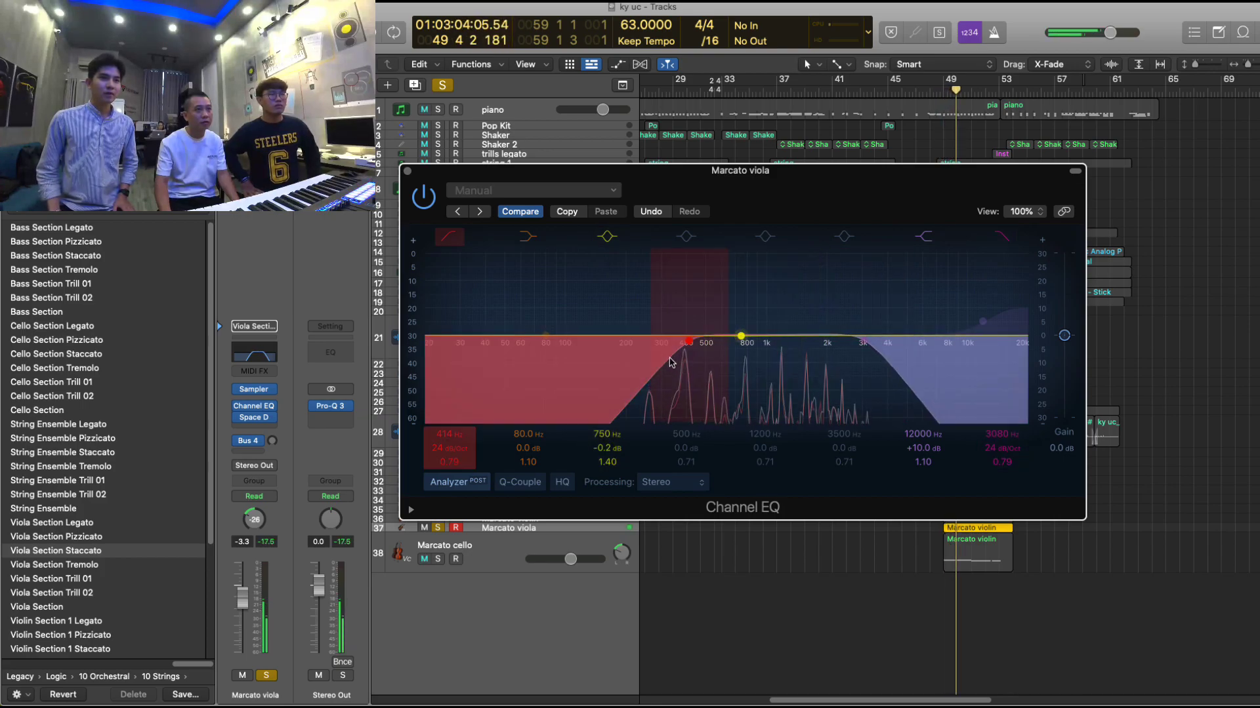
pyautogui.moveTo(678, 343); pyautogui.dragTo(675, 343)
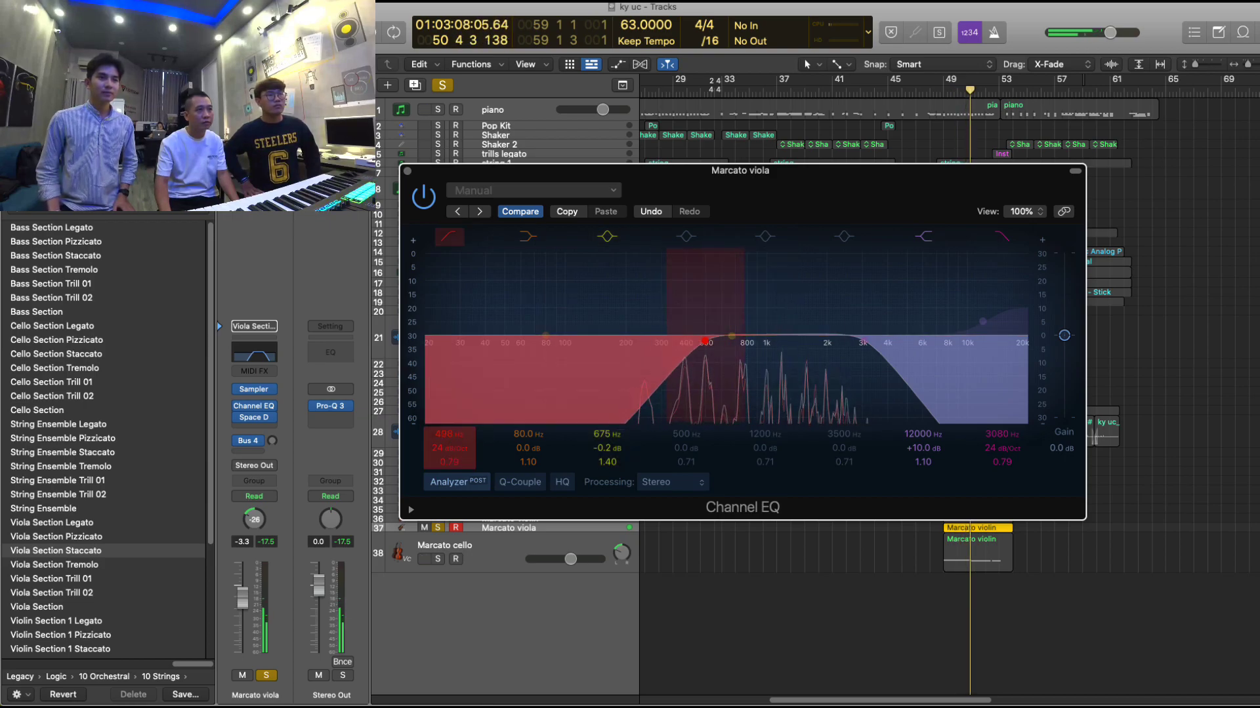
# - Lower the Marcato viola Channel EQ's low cut to 318 Hz and close the EQ
pyautogui.moveTo(684, 340); pyautogui.dragTo(665, 341)
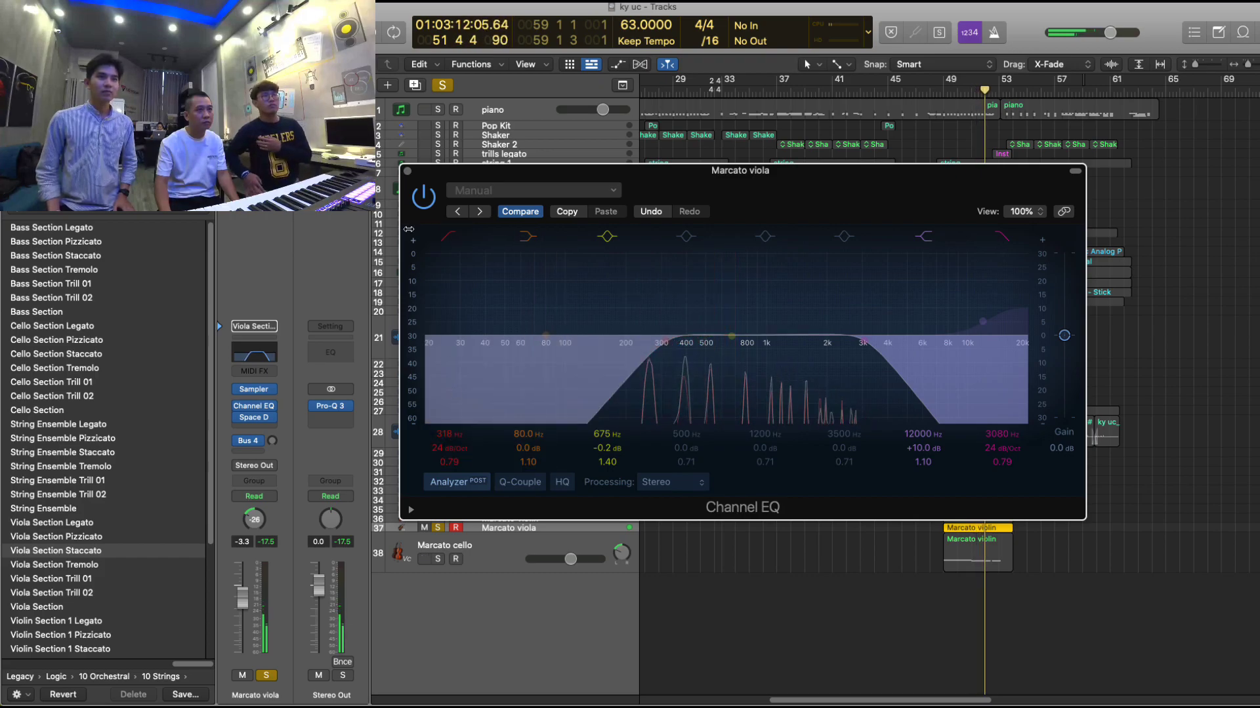
pyautogui.click(408, 172)
# - Solo the Marcato violin and Marcato cello tracks together with the viola, listen to the blend, and clear all solos
pyautogui.click(437, 518)
pyautogui.press('space')
pyautogui.press('space')
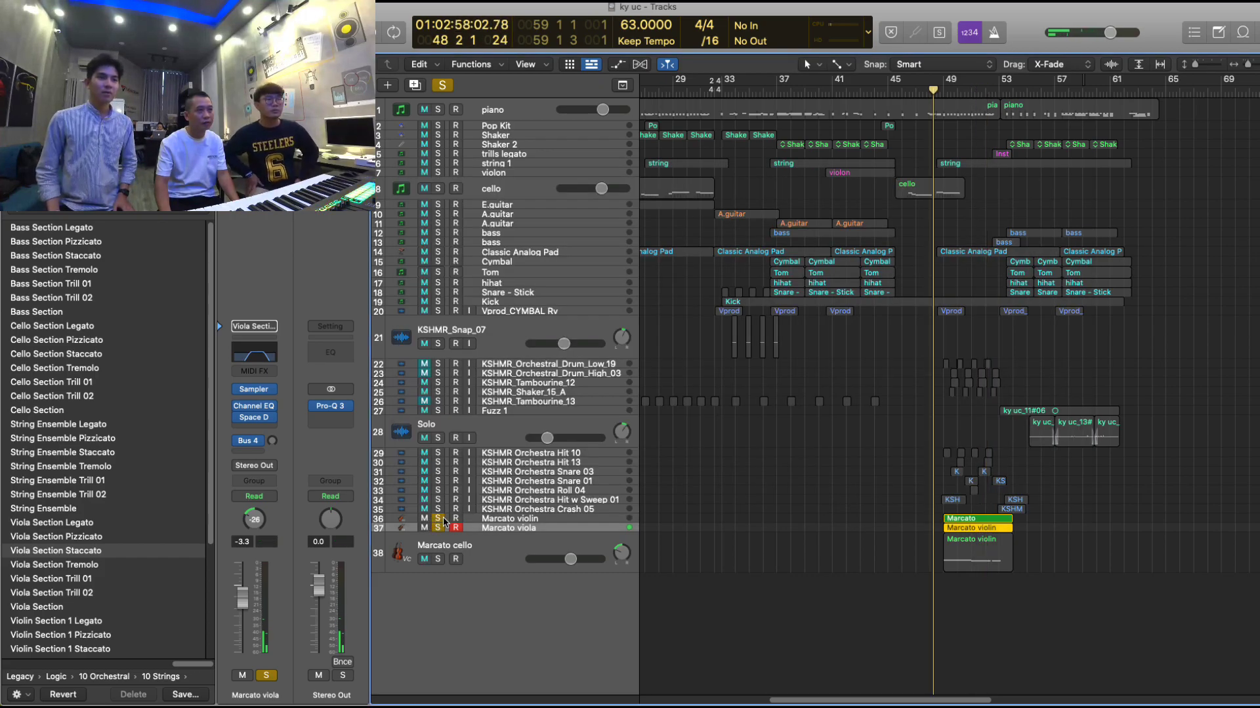
pyautogui.click(459, 545)
pyautogui.click(436, 559)
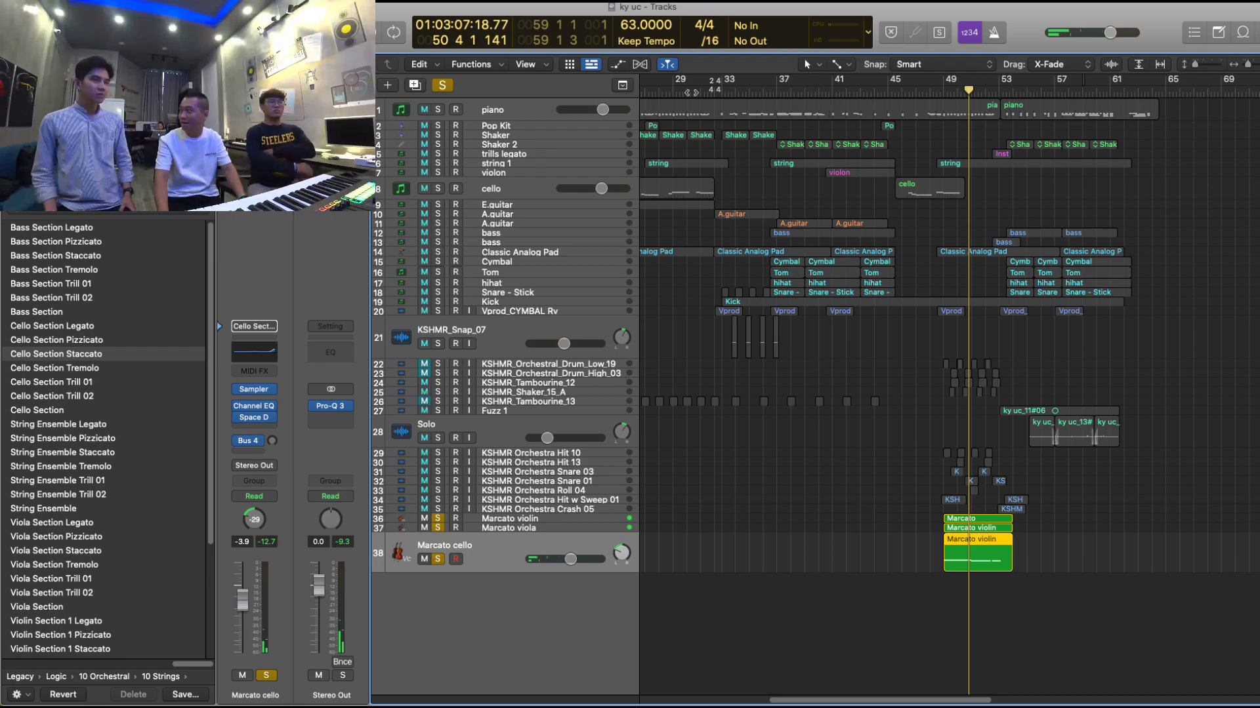
pyautogui.click(444, 85)
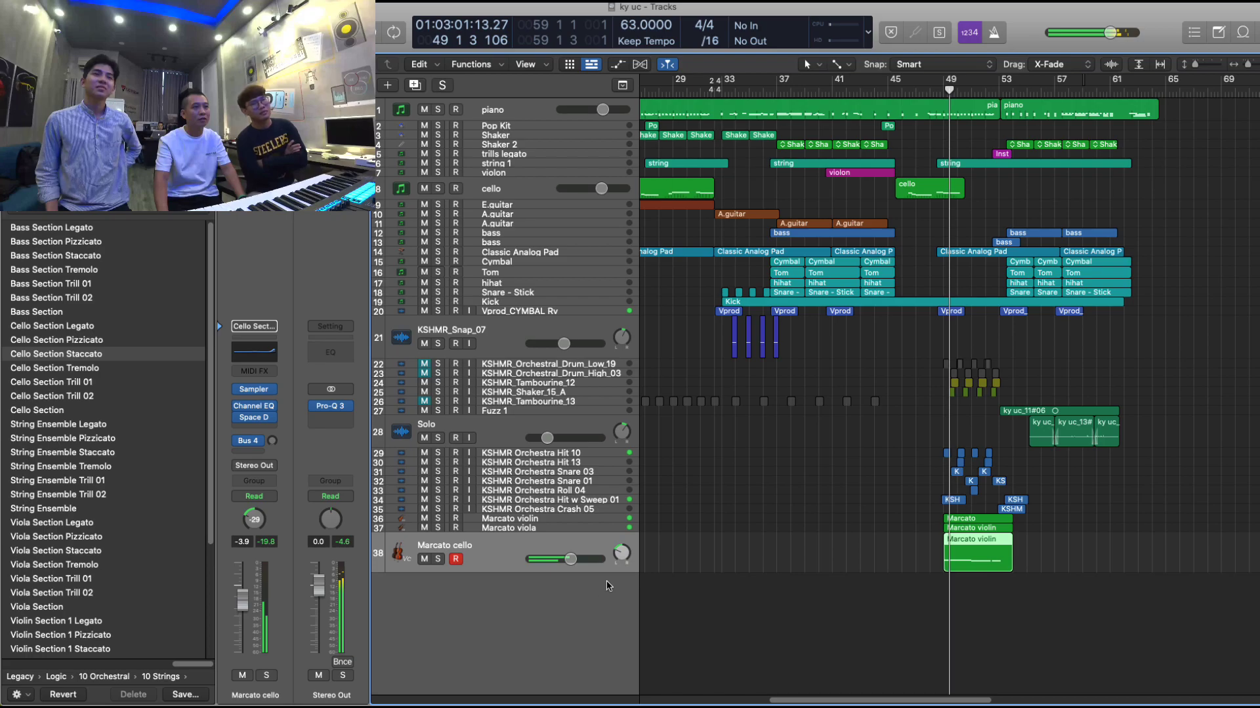
# - Reduce the Marcato cello track's height and, with the three Marcato regions selected, raise the Bus 4 send to -19.5 dB
pyautogui.moveTo(625, 572); pyautogui.dragTo(626, 539)
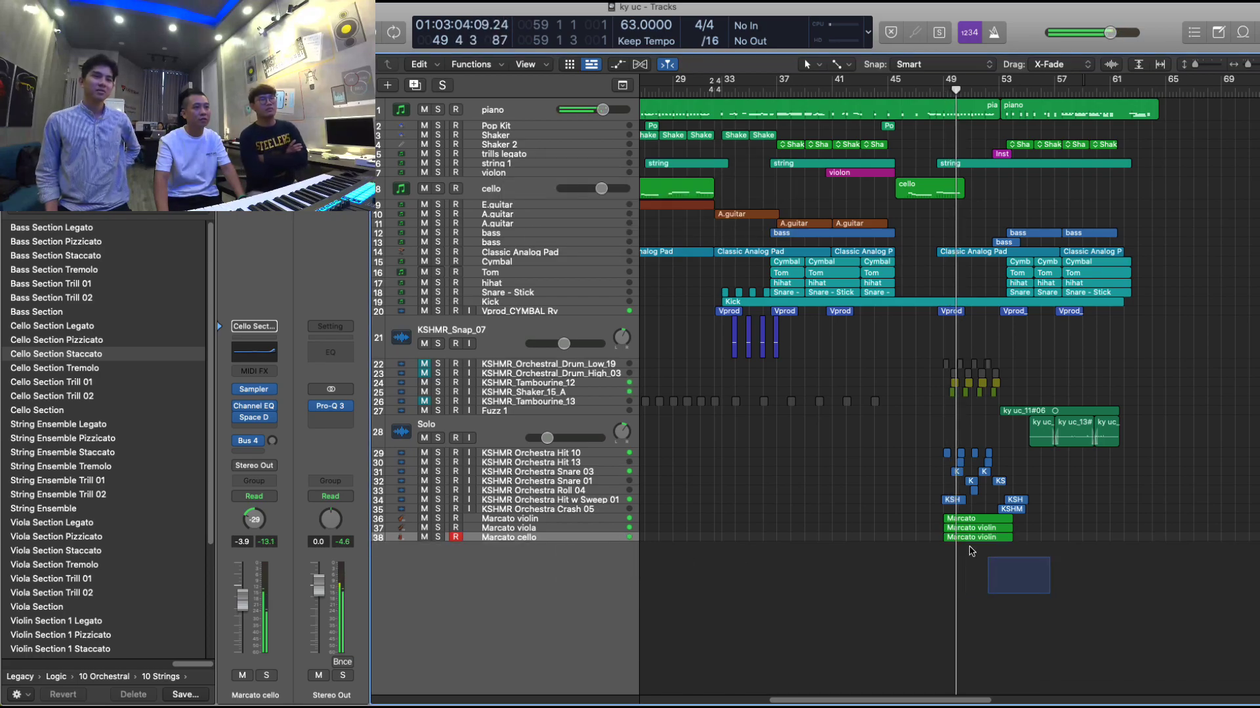
pyautogui.moveTo(971, 551); pyautogui.dragTo(938, 532)
pyautogui.moveTo(272, 442); pyautogui.dragTo(272, 436)
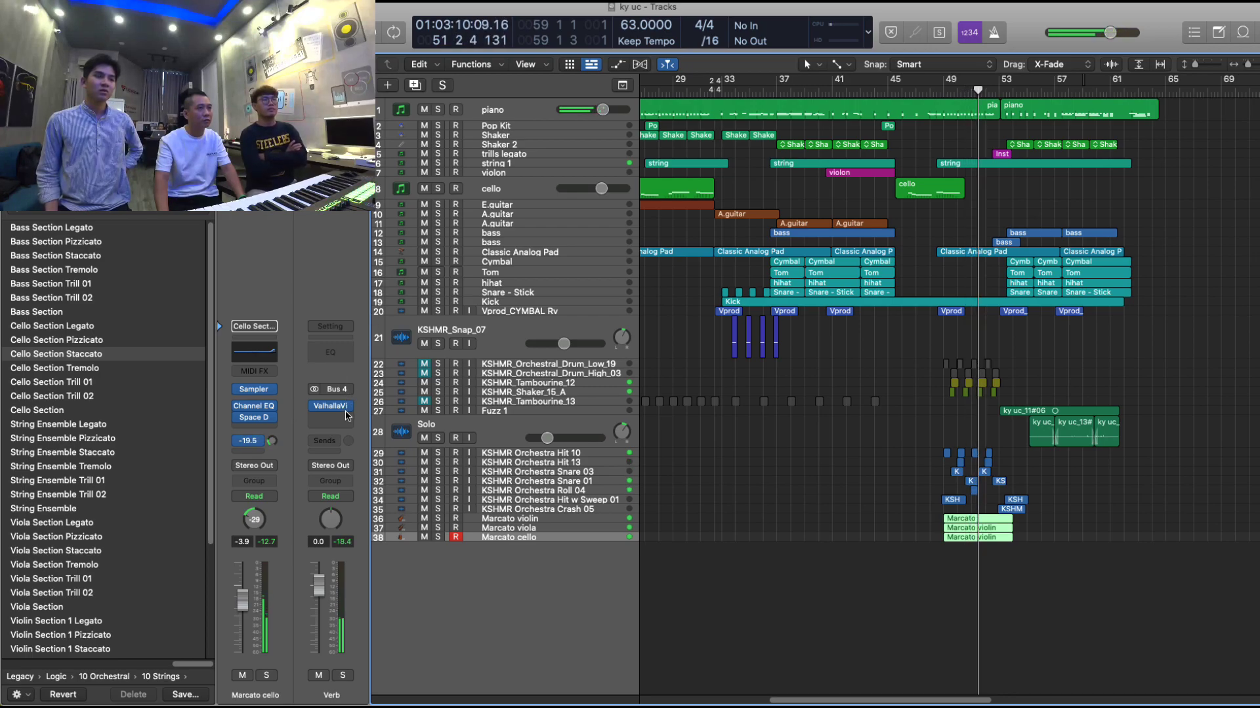
pyautogui.click(992, 608)
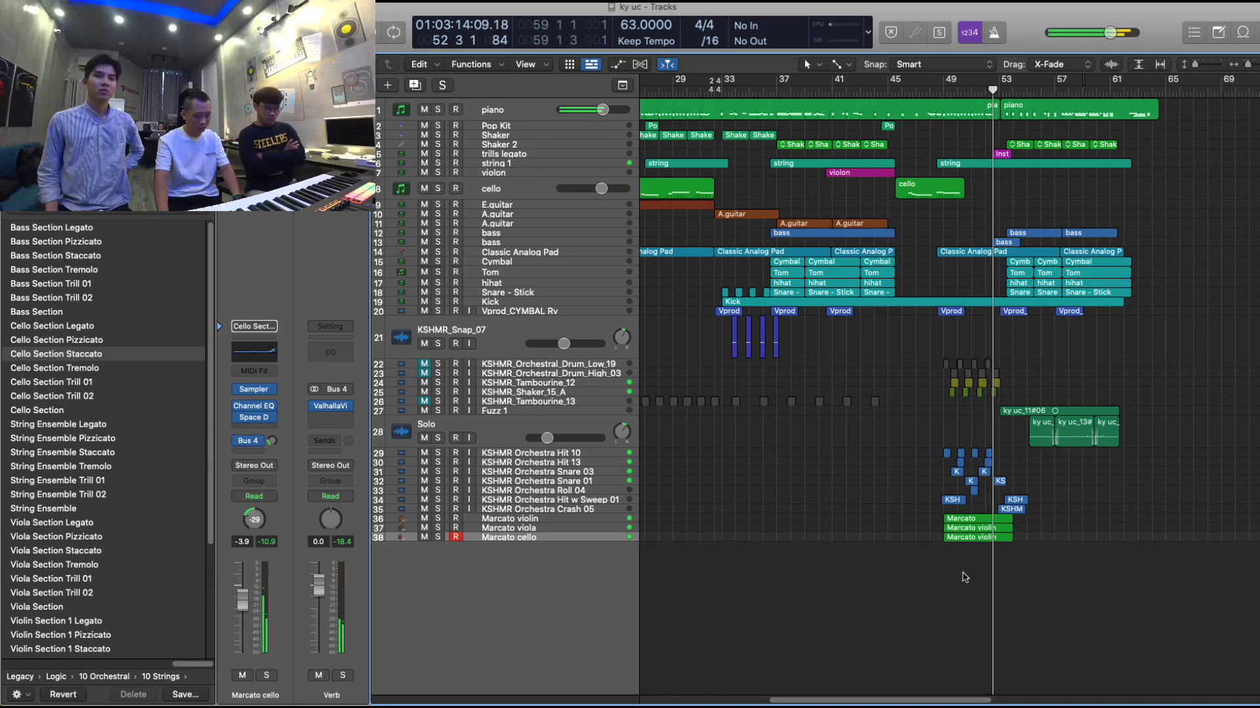
# - Audition the KSHMR Orchestra Crash 05, 04, 03 and 02 samples in the file browser
pyautogui.press('super+Left')
pyautogui.press('super+Right')
pyautogui.press('super+Right')
pyautogui.press('super+Right')
pyautogui.press('super+Right')
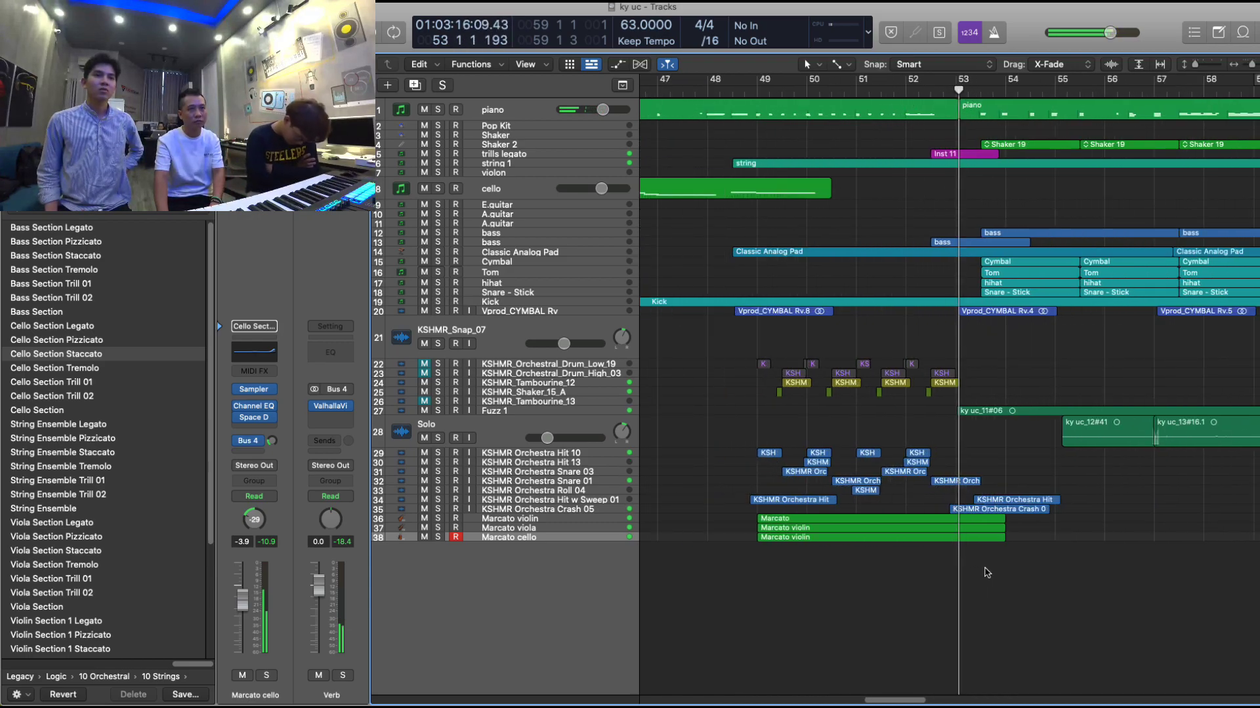
pyautogui.scroll(-3, 987, 573)
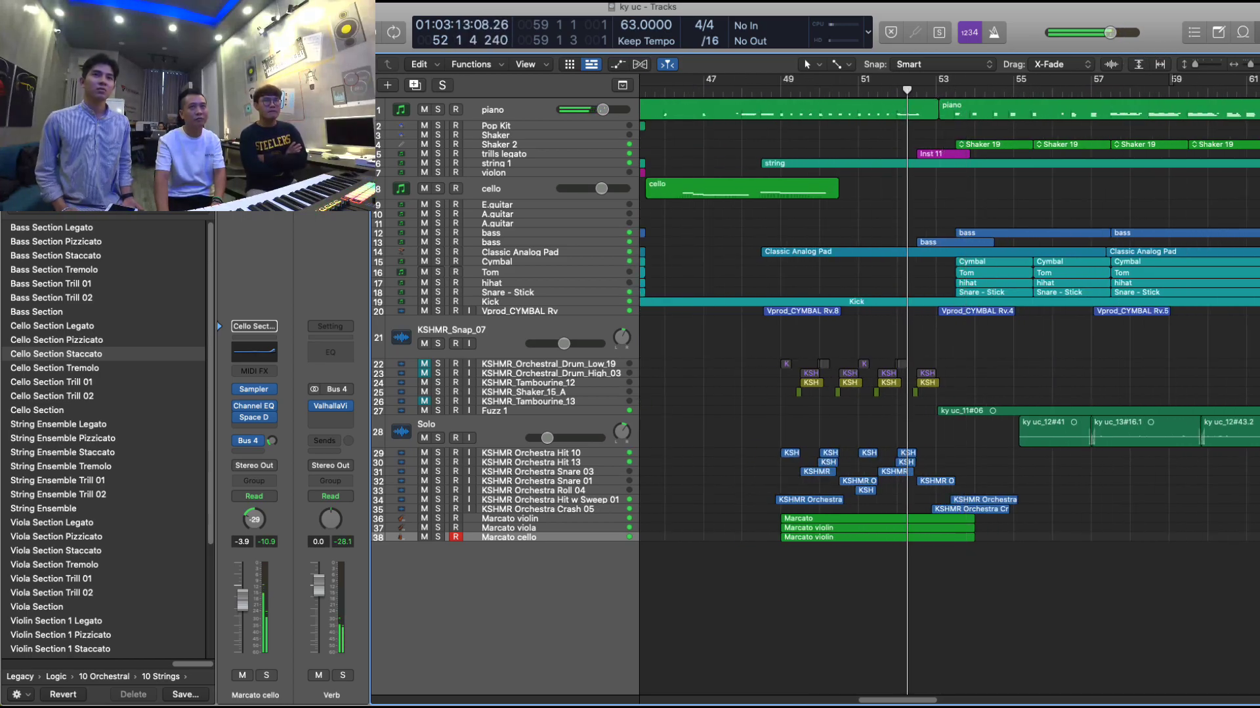
pyautogui.press('f')
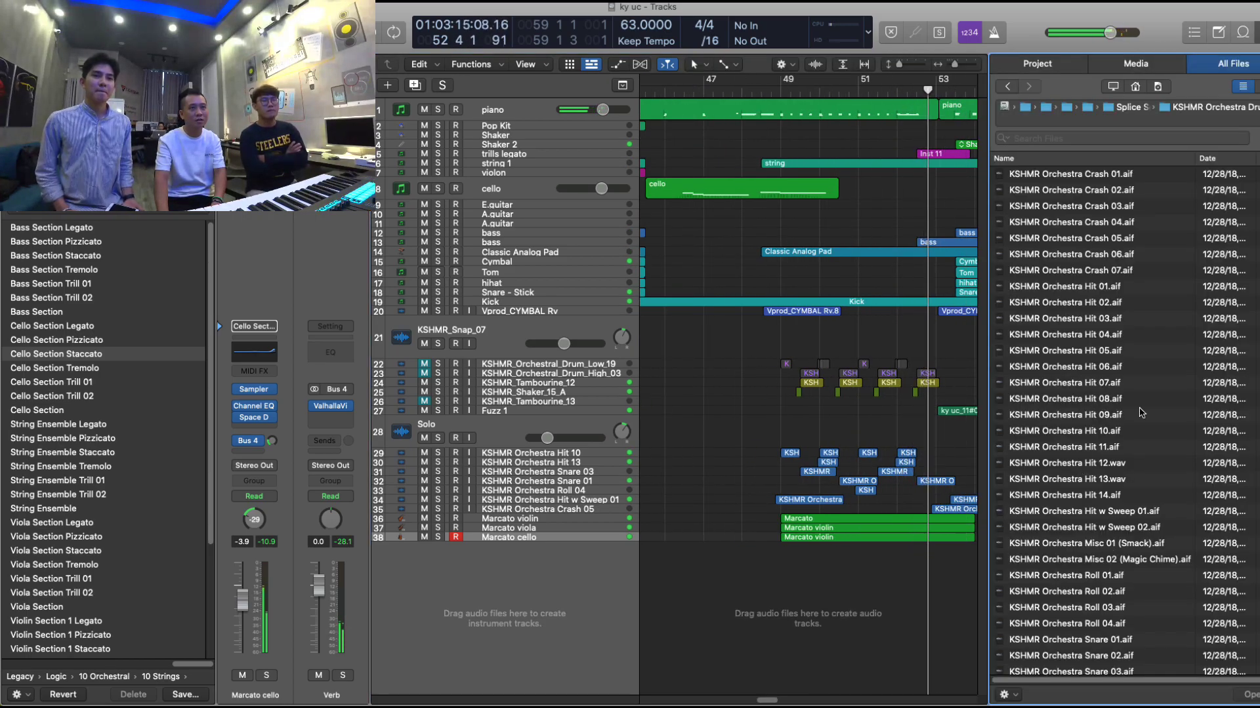
pyautogui.click(1091, 240)
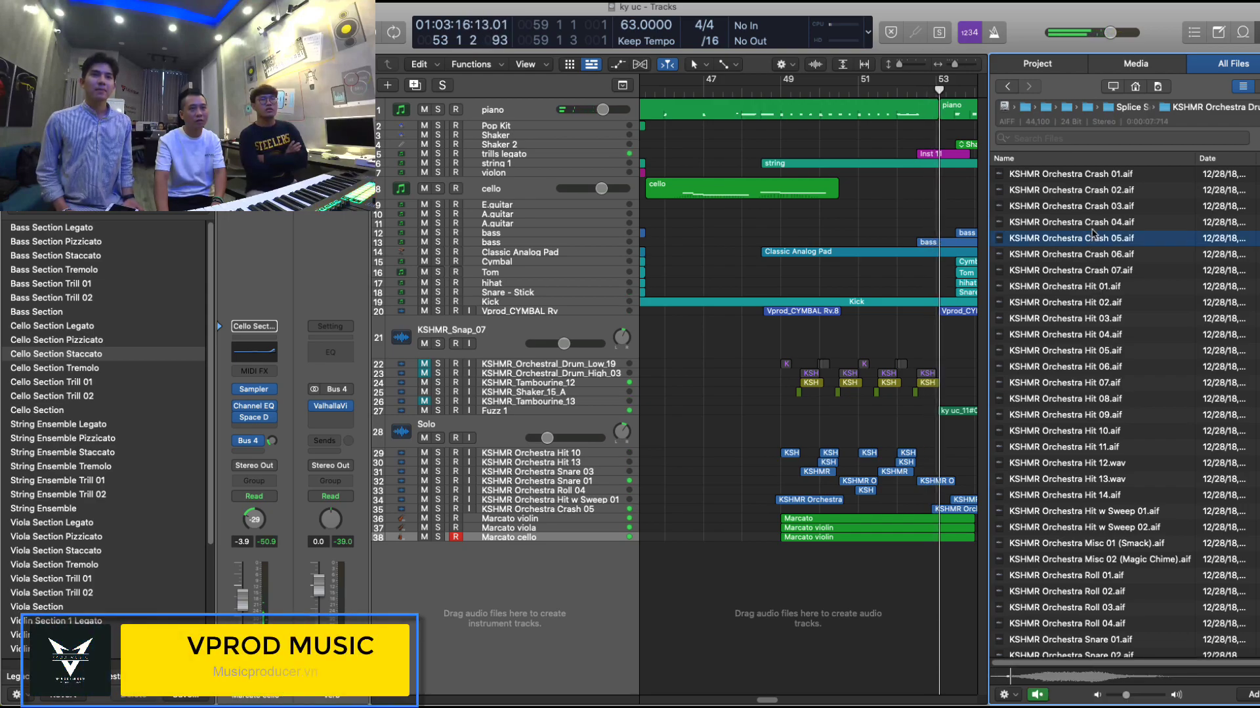
pyautogui.click(1090, 223)
pyautogui.click(1097, 207)
pyautogui.click(1101, 191)
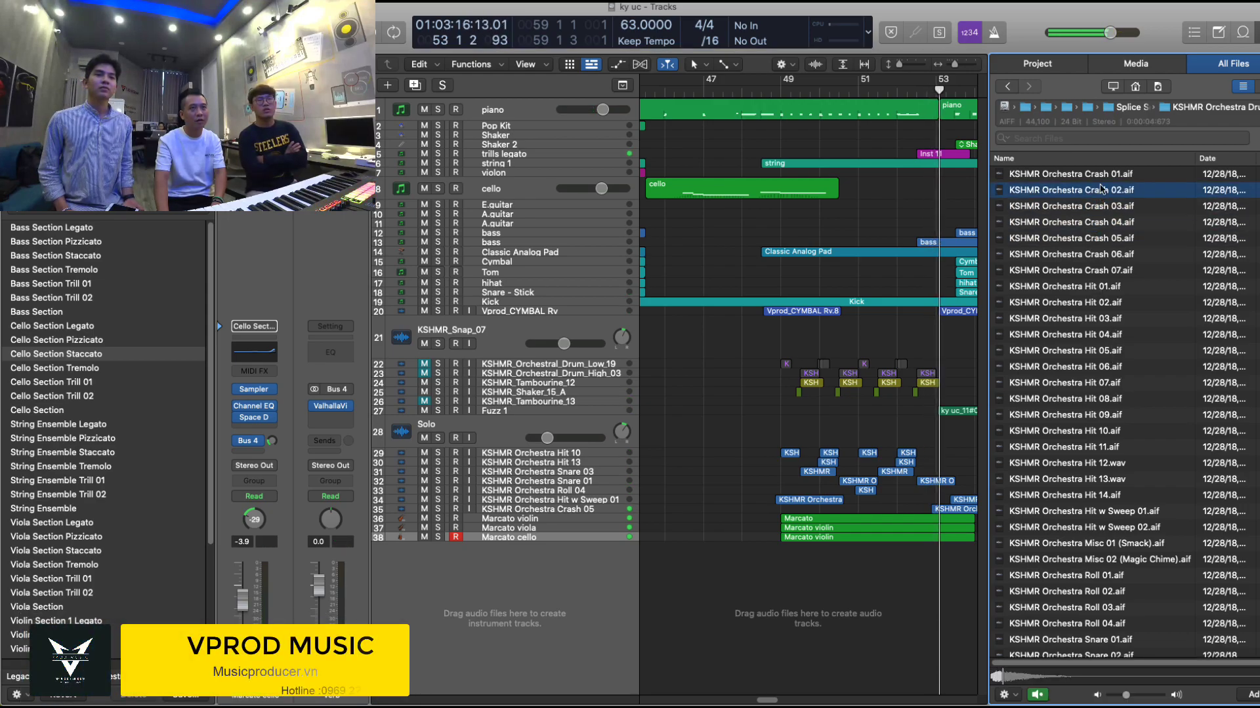
# - Add KSHMR Orchestra Crash 01.aif to a new audio track at bar 53, play the passage, and select that track
pyautogui.click(1104, 175)
pyautogui.moveTo(1104, 175); pyautogui.dragTo(937, 547)
pyautogui.press('f')
pyautogui.press('space')
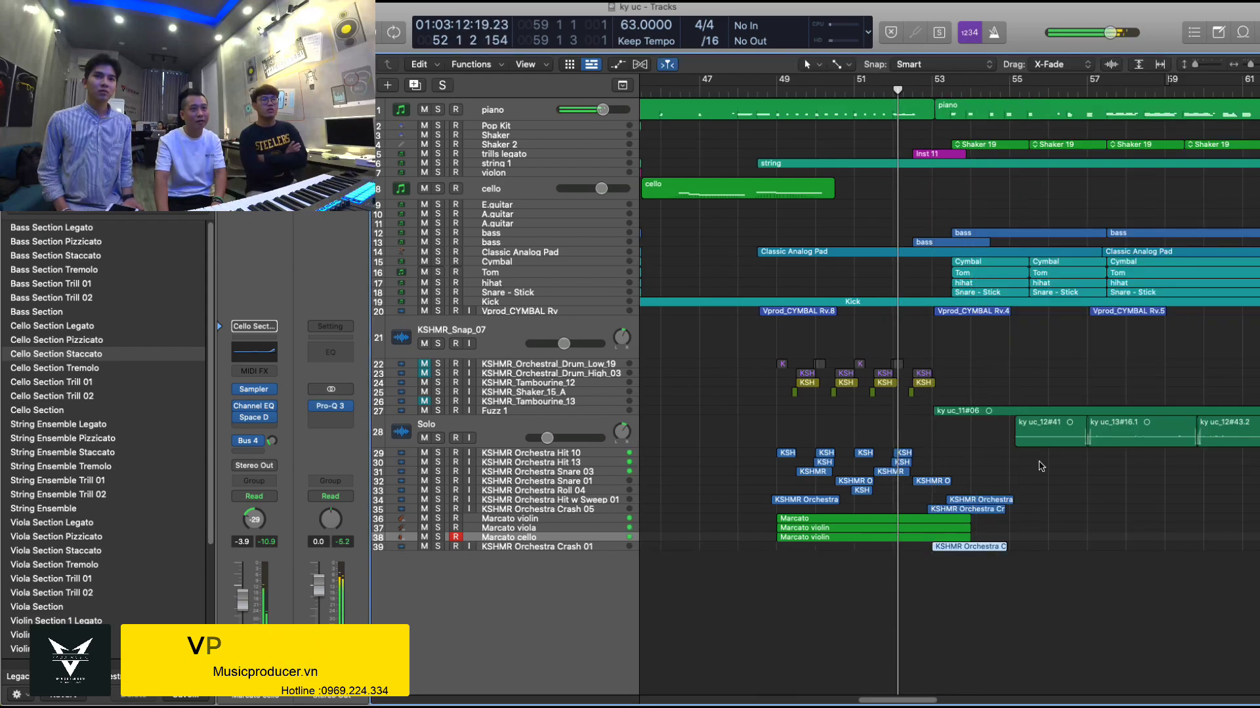
pyautogui.click(538, 550)
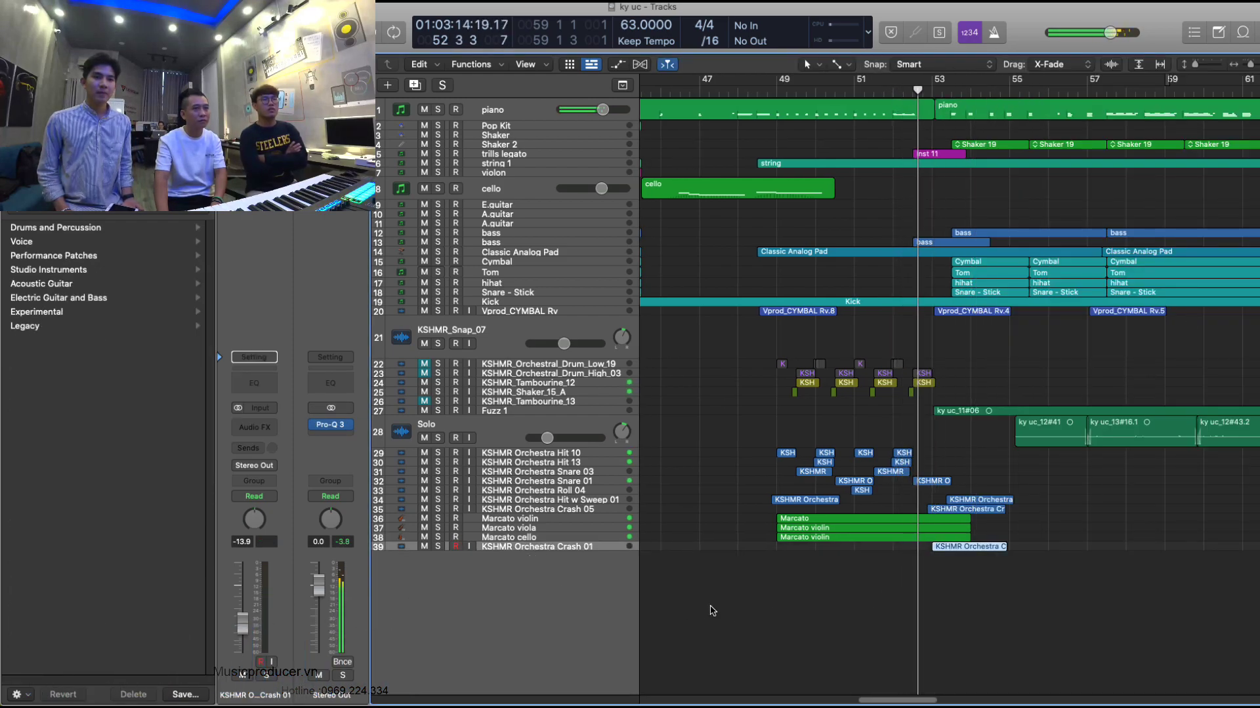
# - Increase the Fuzz 1 track's height and solo it during playback of its region
pyautogui.scroll(5, 934, 607)
pyautogui.scroll(-5, 967, 605)
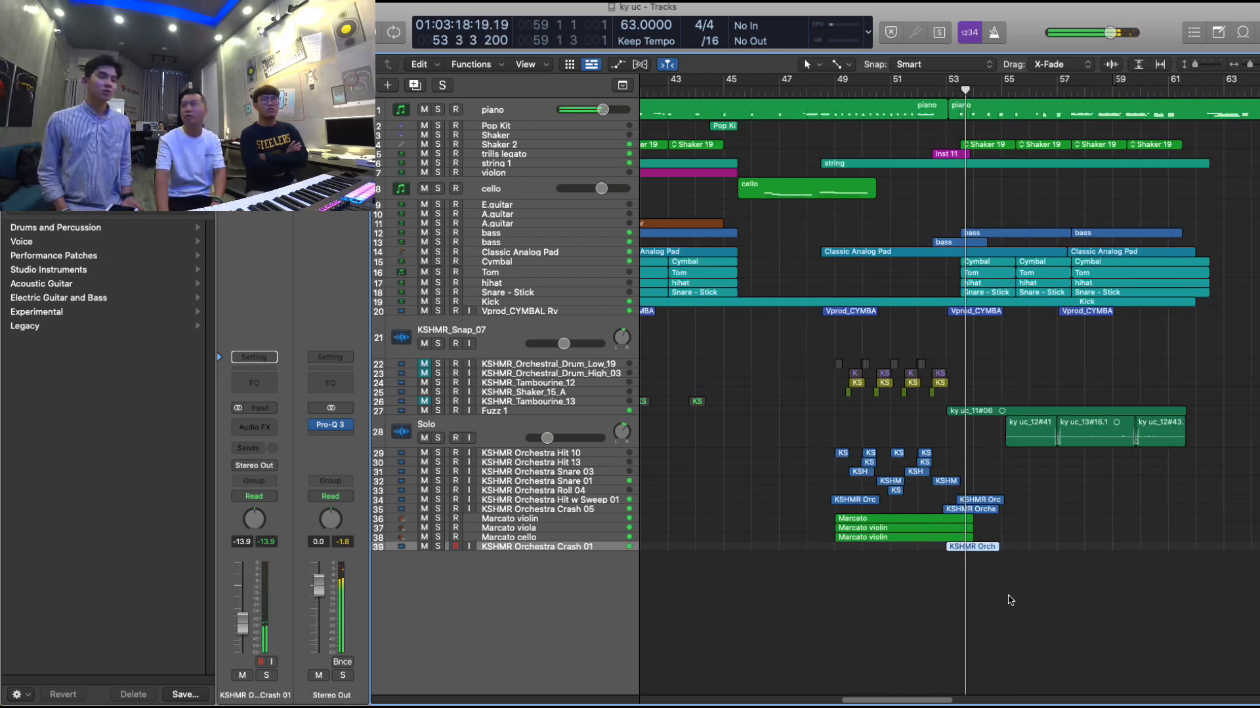
pyautogui.scroll(-4, 1020, 605)
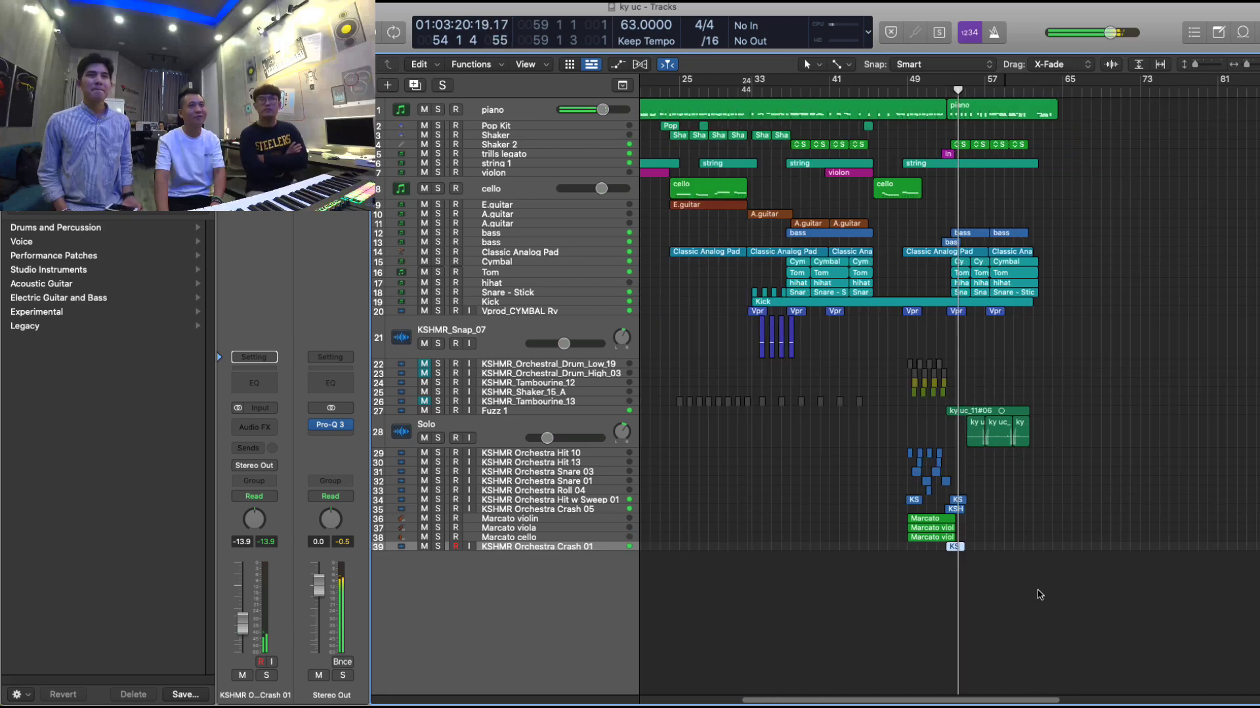
pyautogui.scroll(3, 1036, 594)
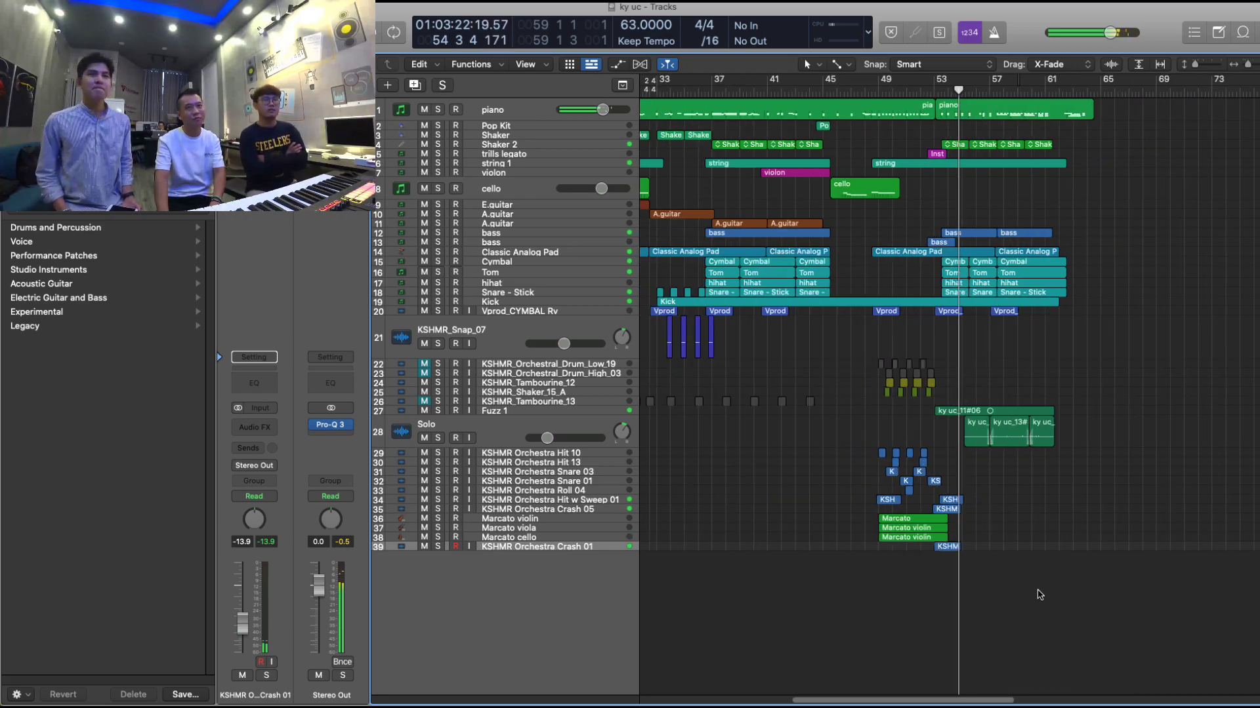
pyautogui.scroll(-5, 1050, 584)
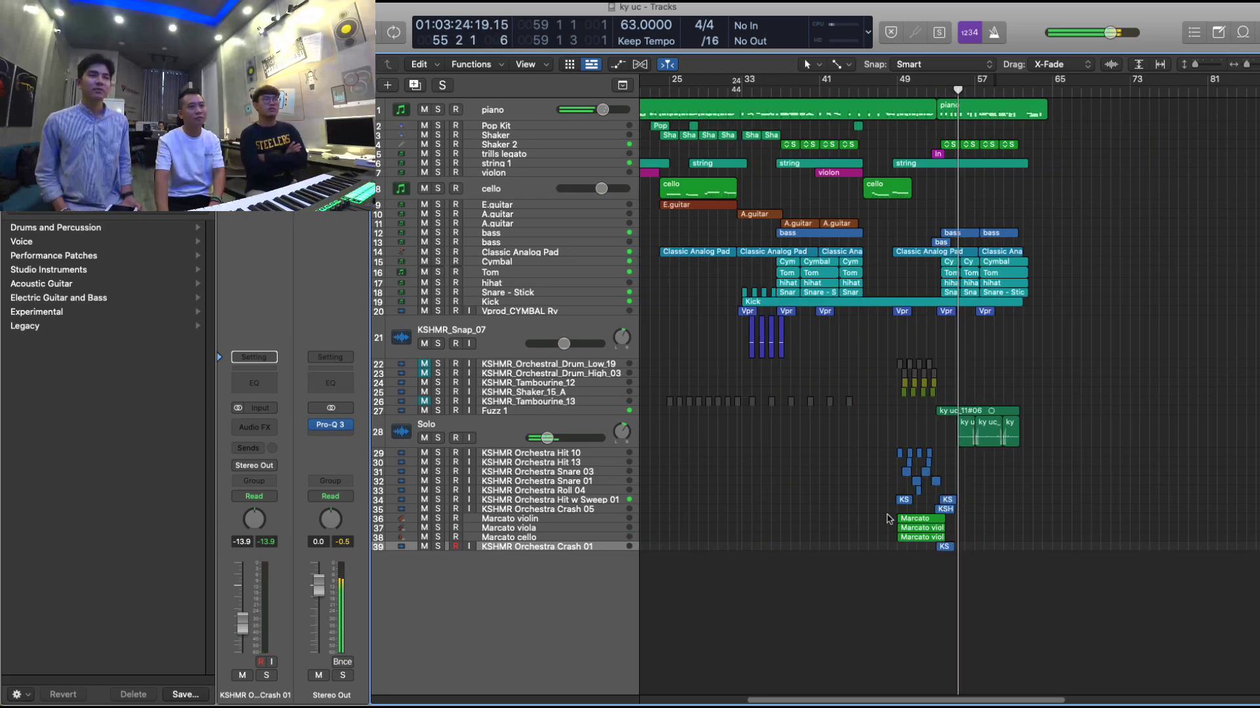
pyautogui.click(549, 421)
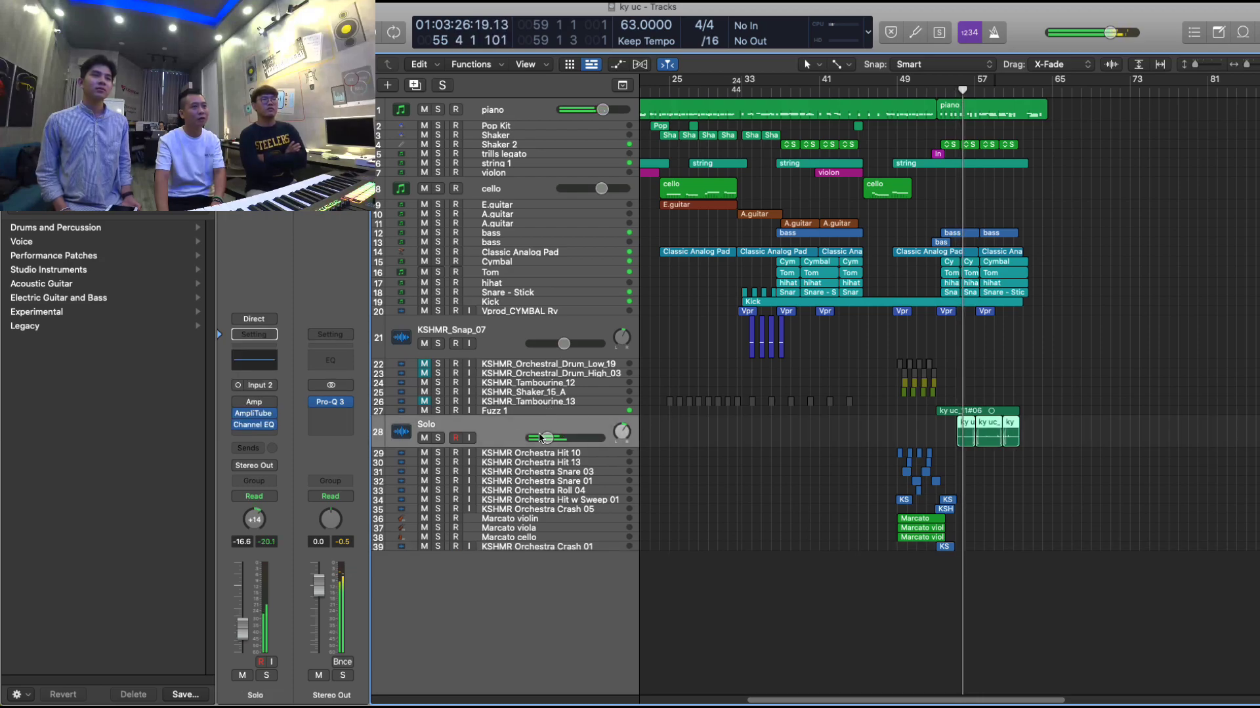
pyautogui.click(510, 410)
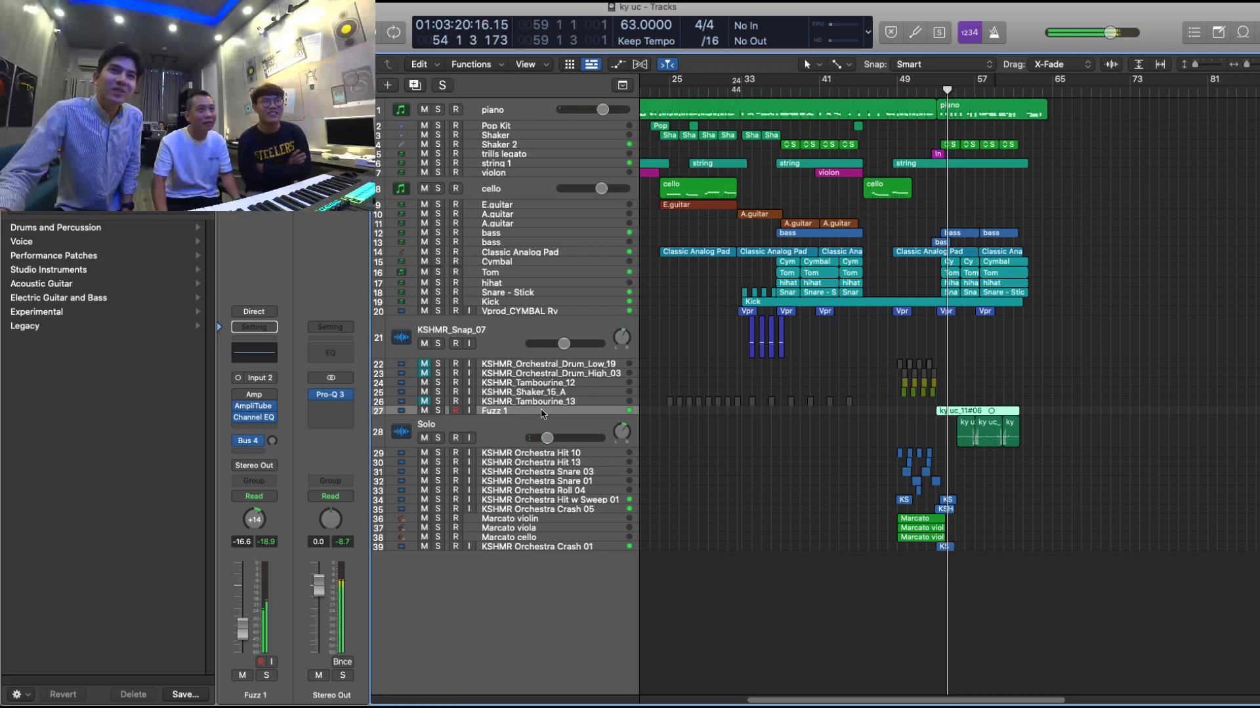
pyautogui.moveTo(483, 415); pyautogui.dragTo(494, 472)
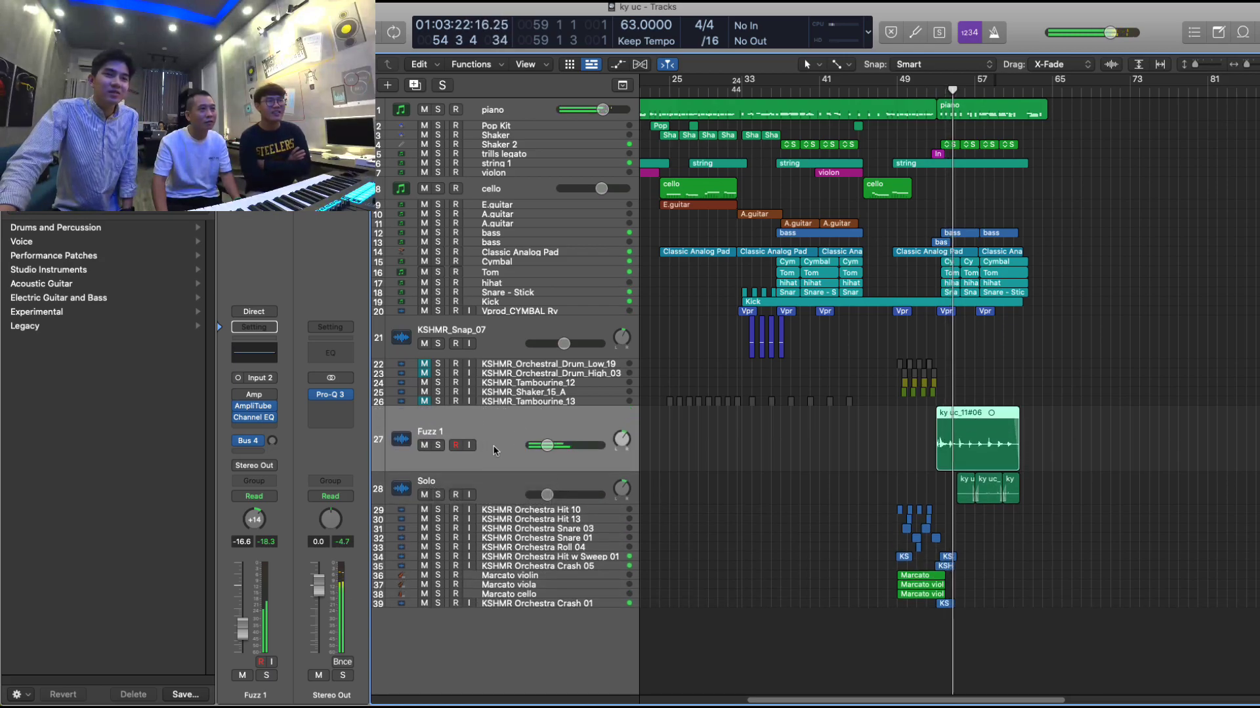
pyautogui.click(437, 445)
pyautogui.click(1120, 443)
pyautogui.press('super+Right')
pyautogui.press('super+Right')
pyautogui.press('super+Right')
# - Pan the Fuzz 1 track to -8 and raise its volume to -11.6 dB
pyautogui.moveTo(622, 438); pyautogui.dragTo(622, 454)
pyautogui.click(598, 431)
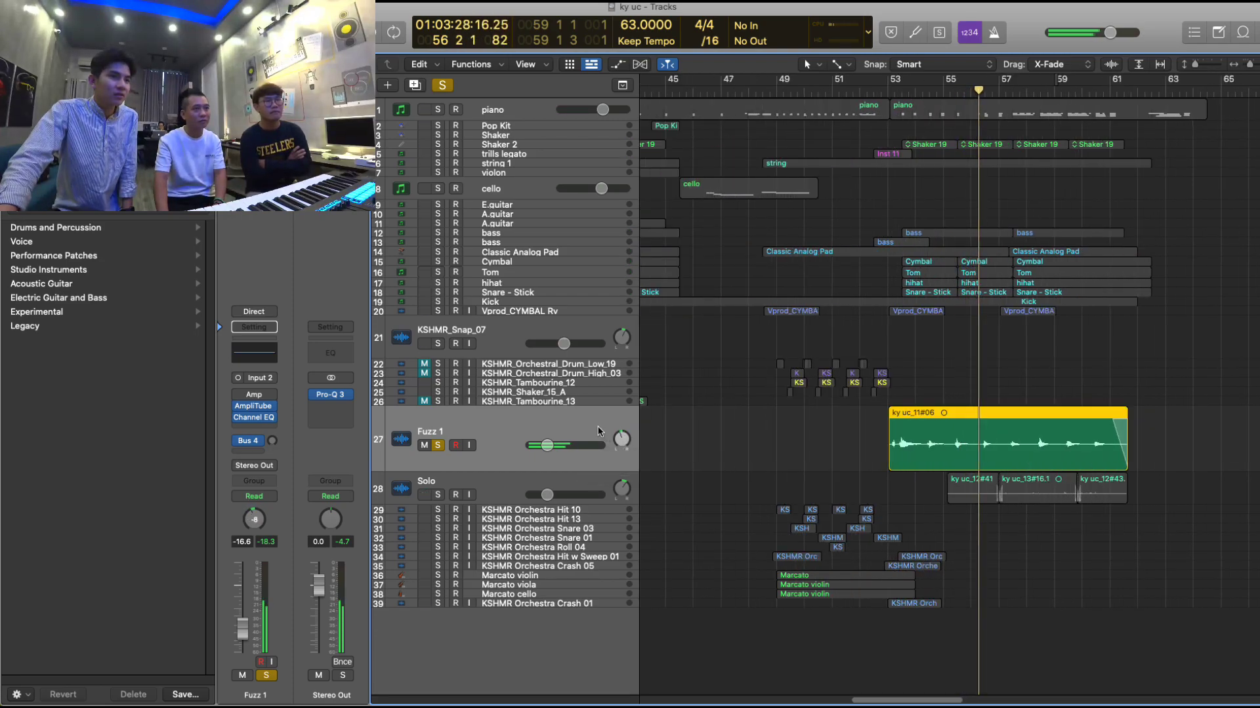
pyautogui.moveTo(546, 446); pyautogui.dragTo(560, 448)
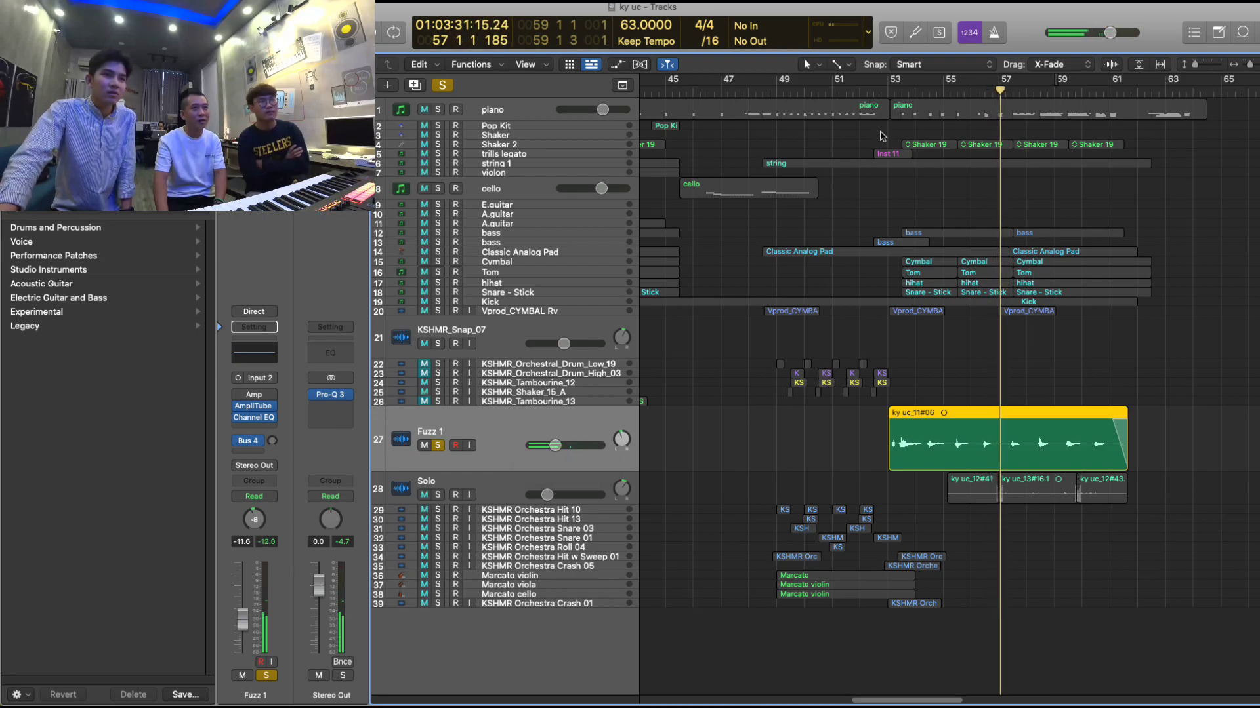
# - Replay Fuzz 1 from bar 53 with a higher Bus 4 send, then unsolo it and lower its volume to -21.5 dB
pyautogui.click(890, 97)
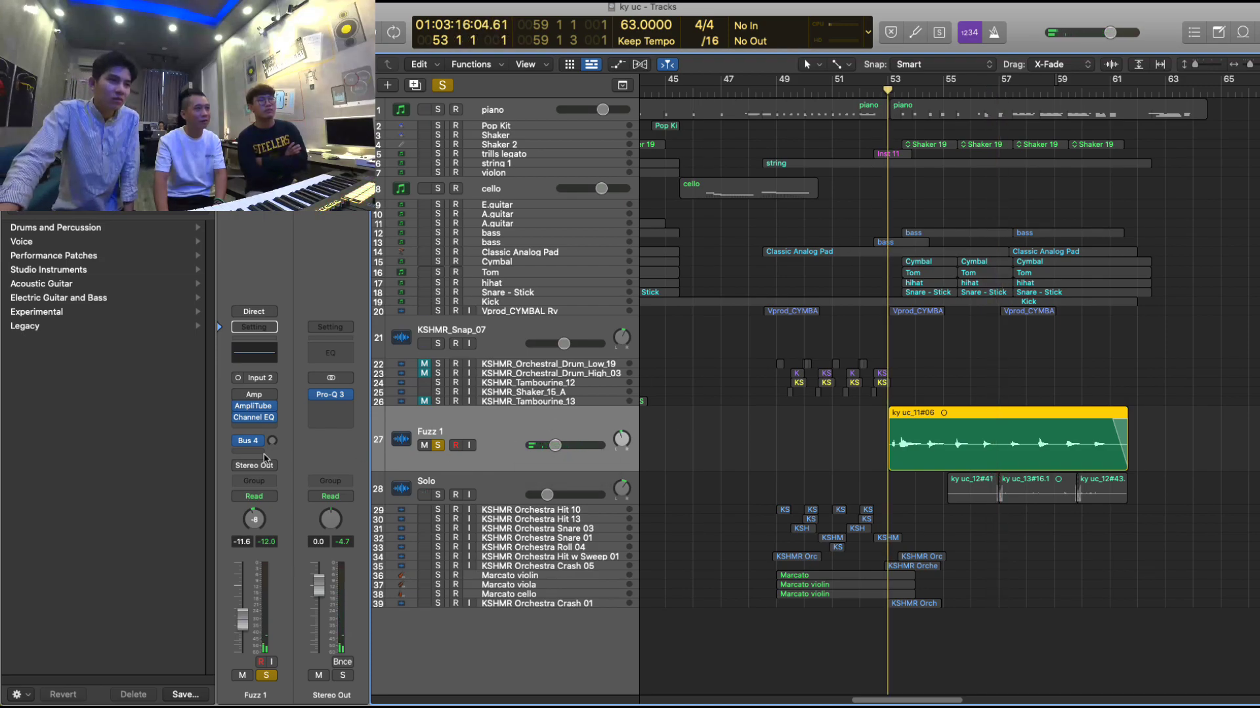
pyautogui.press('space')
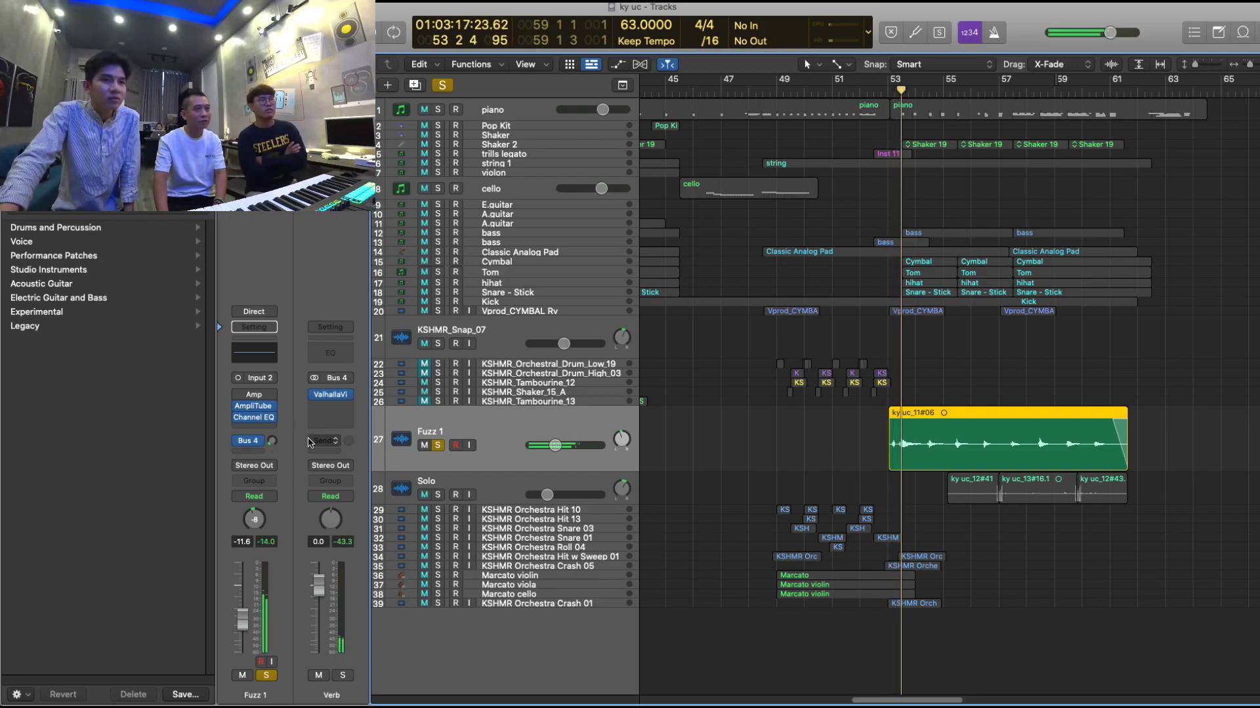
pyautogui.click(437, 449)
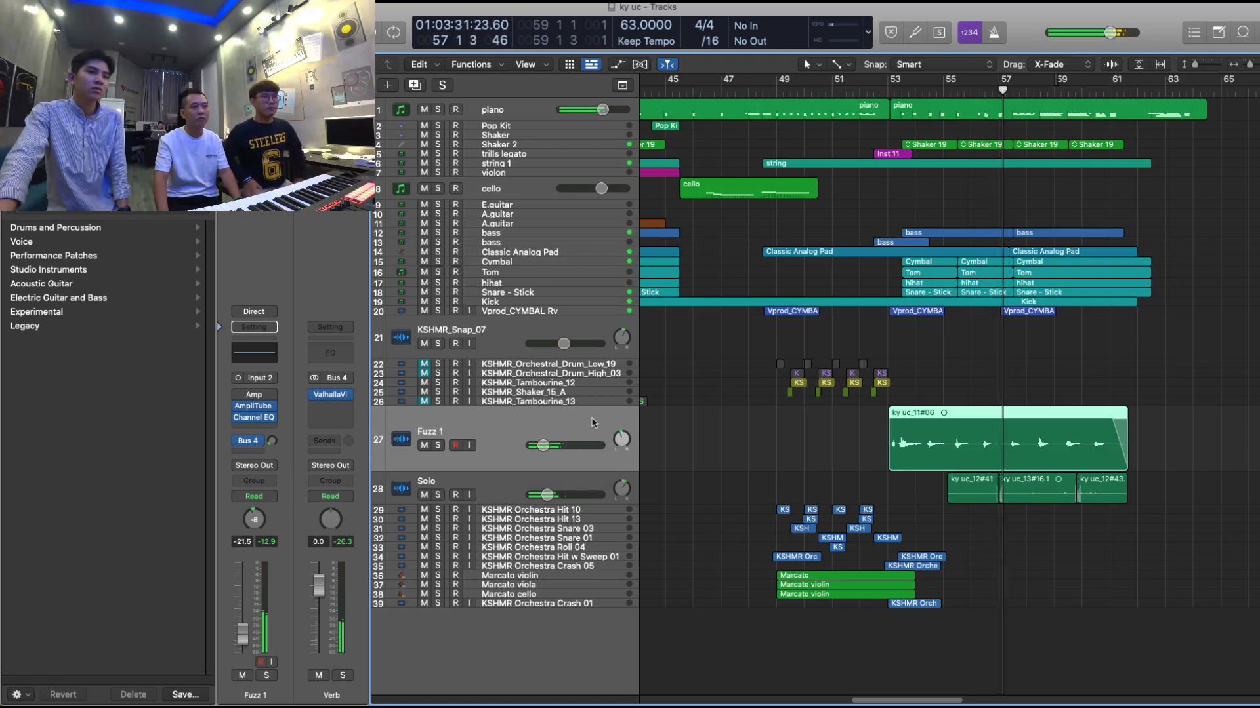
# - Increase the Solo track's height and solo it for playback of its regions from bar 55
pyautogui.click(572, 481)
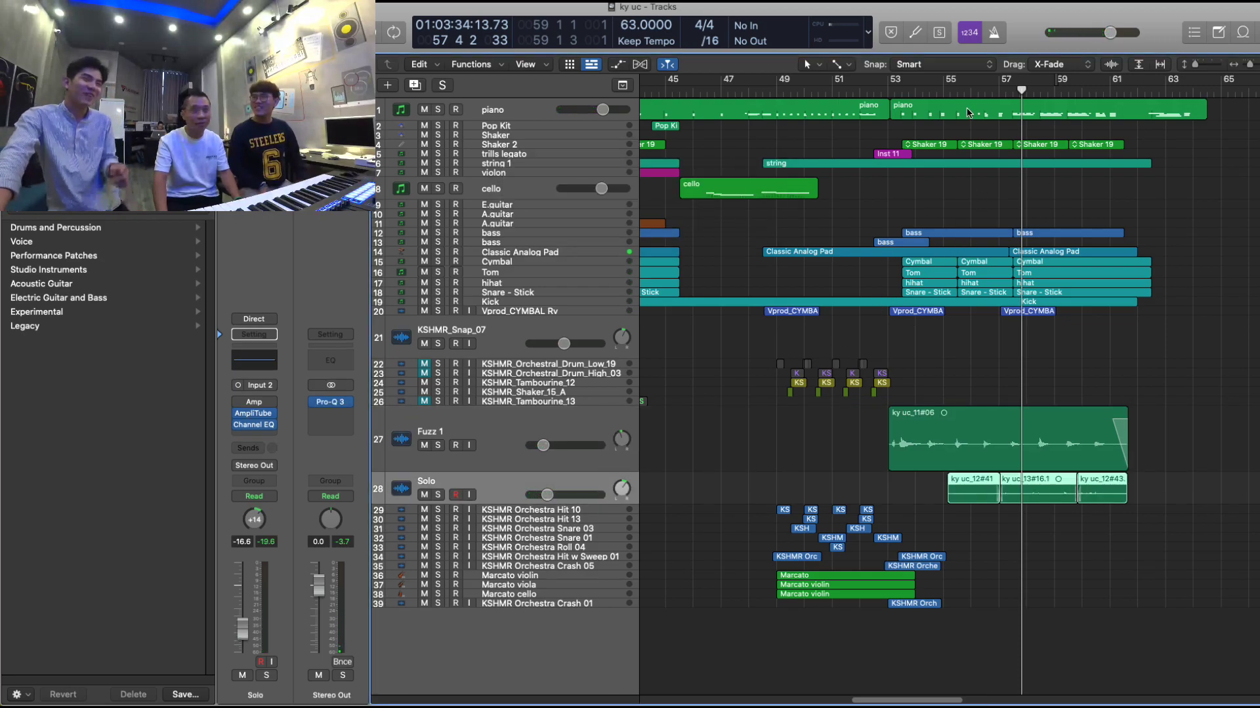
pyautogui.click(945, 92)
pyautogui.moveTo(523, 502); pyautogui.dragTo(523, 555)
pyautogui.click(438, 522)
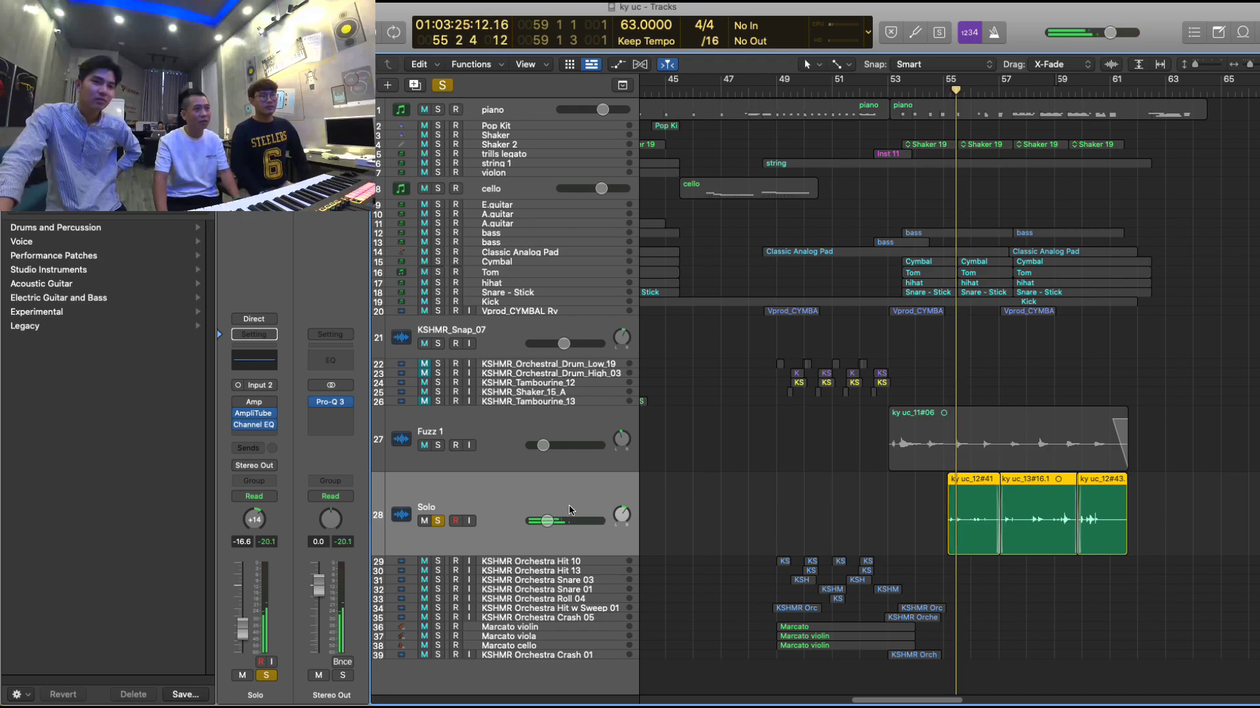
pyautogui.moveTo(1234, 539); pyautogui.dragTo(956, 526)
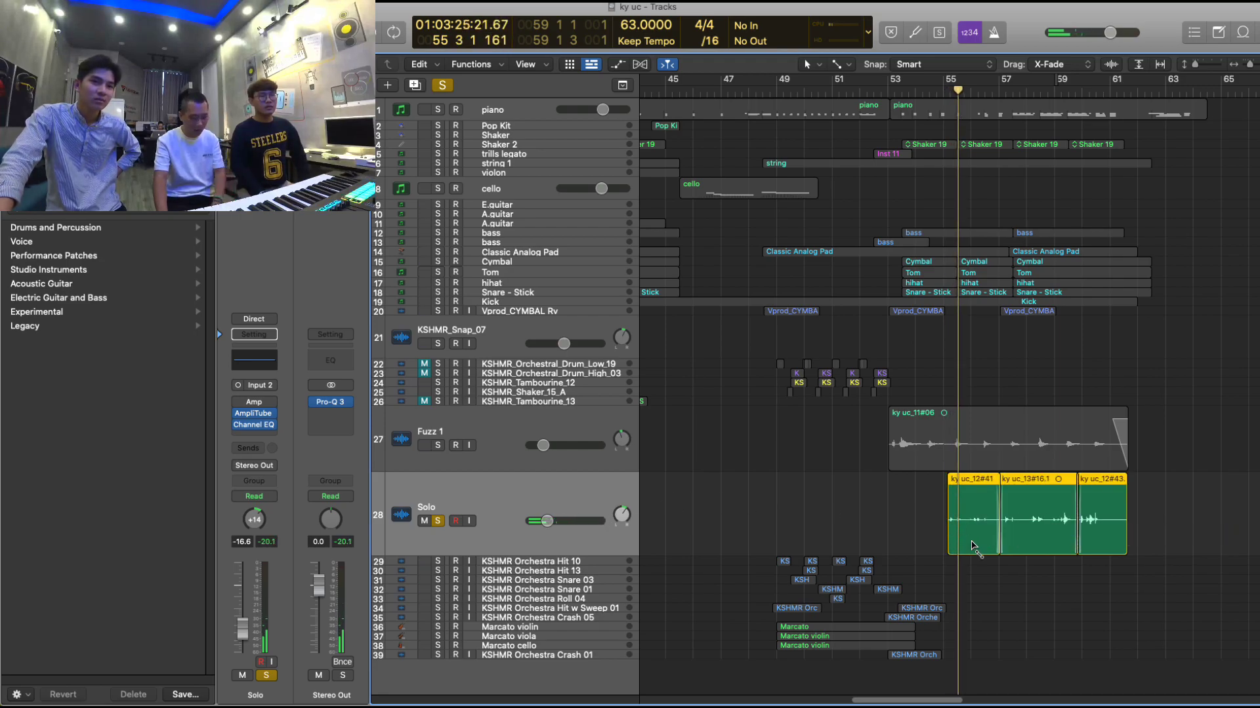
pyautogui.scroll(5, 1010, 546)
pyautogui.scroll(-4, 1015, 556)
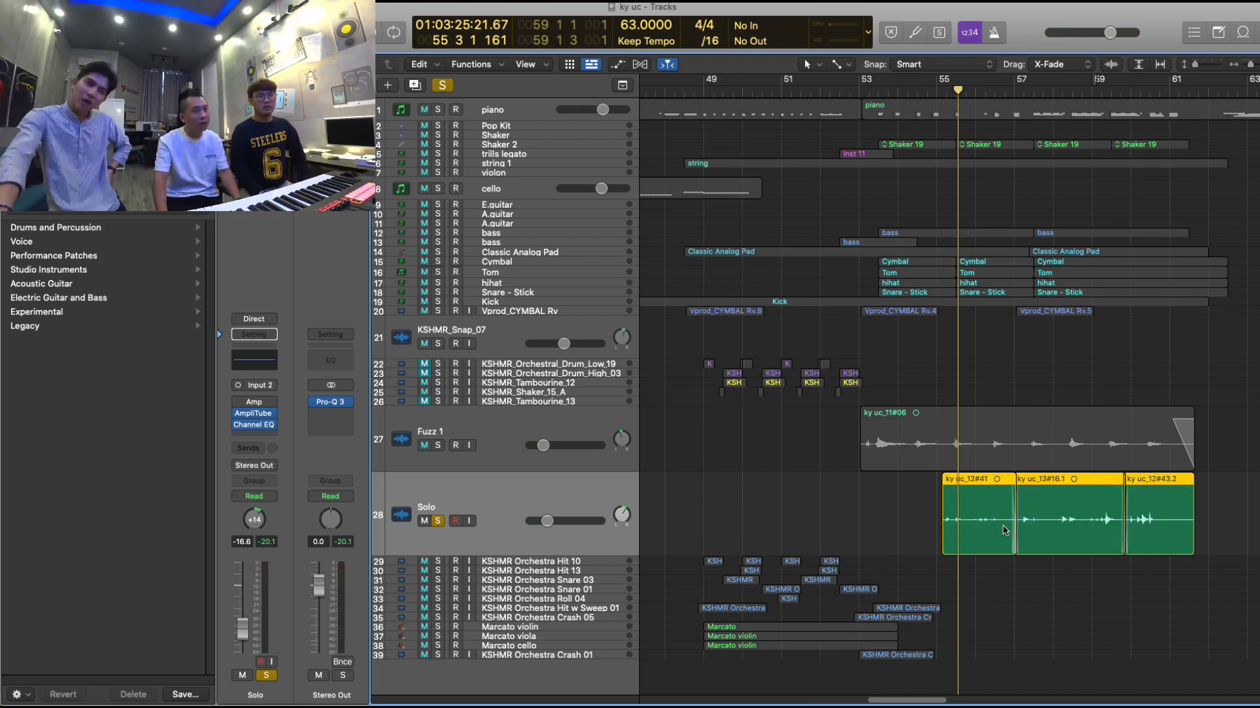
# - Set the Solo track's volume to -11.8 dB and its pan to -2 while replaying its regions from bar 55
pyautogui.press('space')
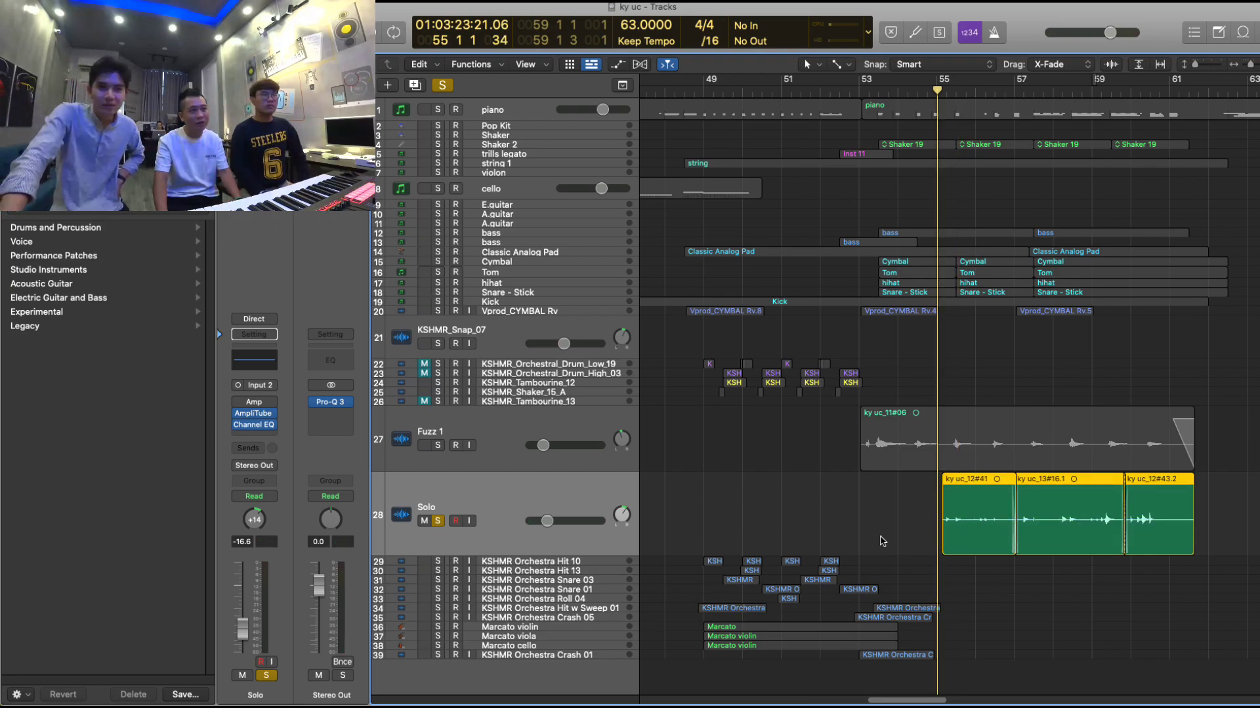
pyautogui.moveTo(547, 521); pyautogui.dragTo(622, 525)
pyautogui.scroll(-4, 565, 519)
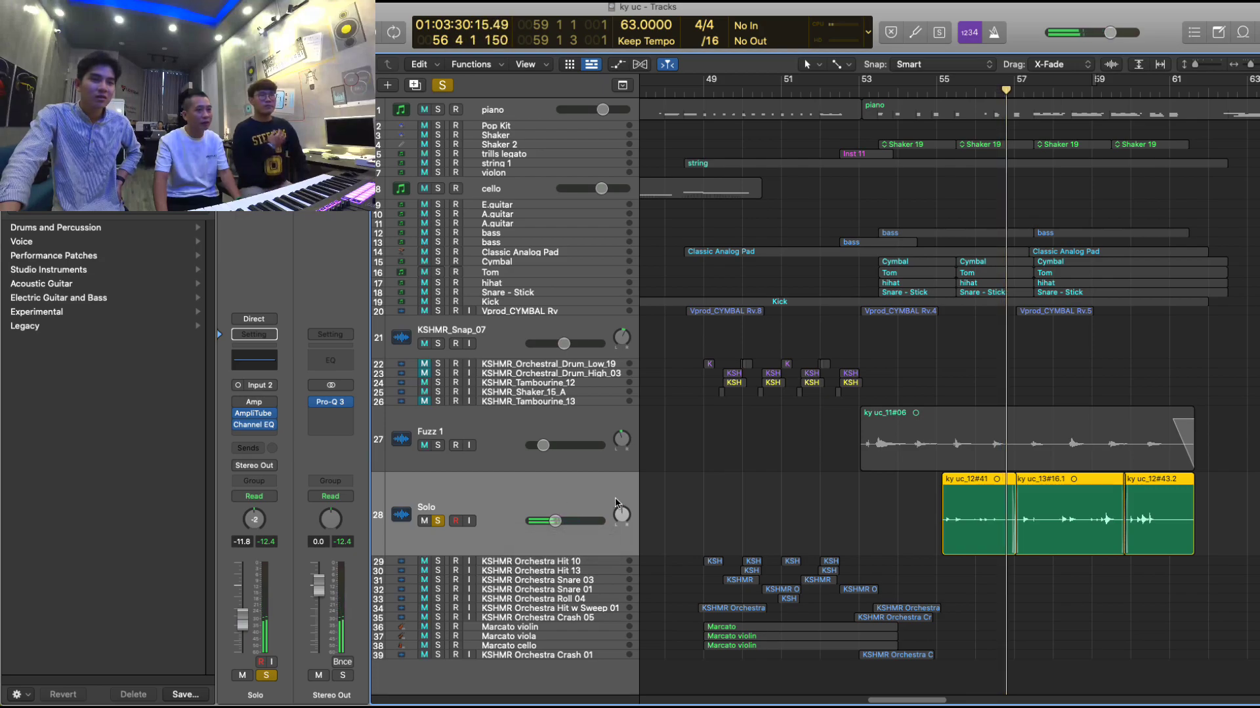
# - Bypass the Solo track's Channel EQ and enable Amp alongside AmpliTube, replaying from bar 55 to compare the sound
pyautogui.click(938, 102)
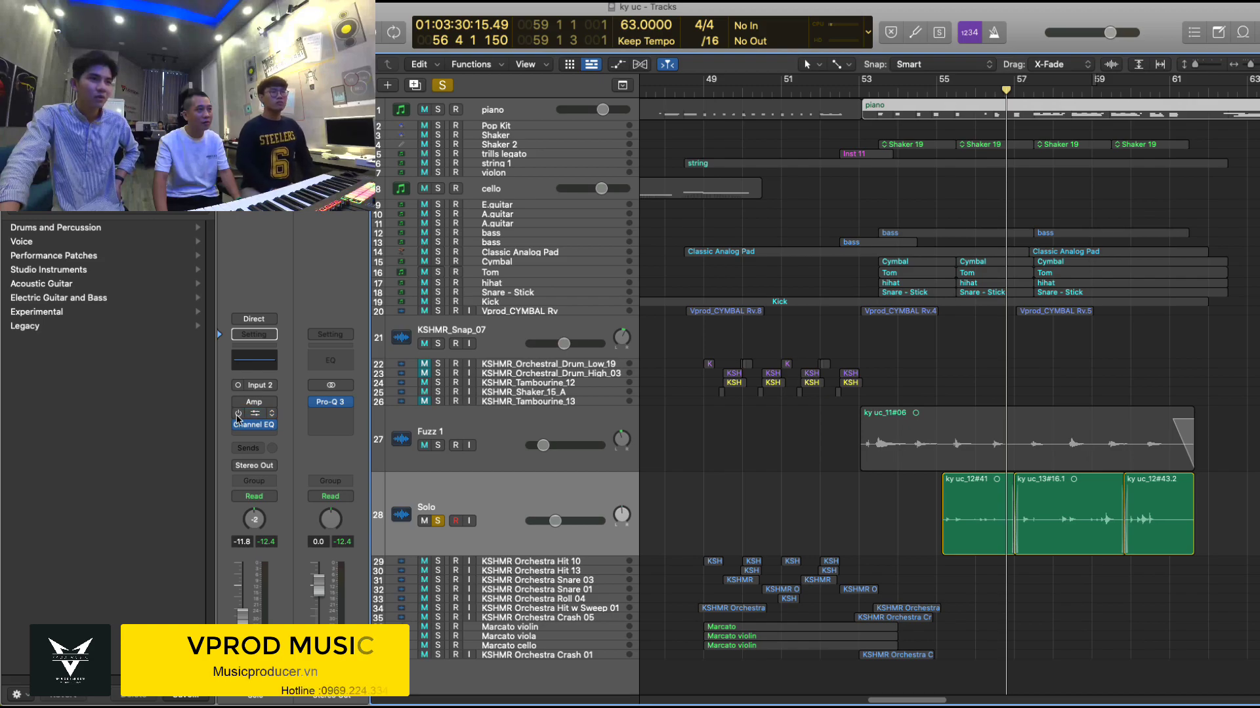
pyautogui.press('space')
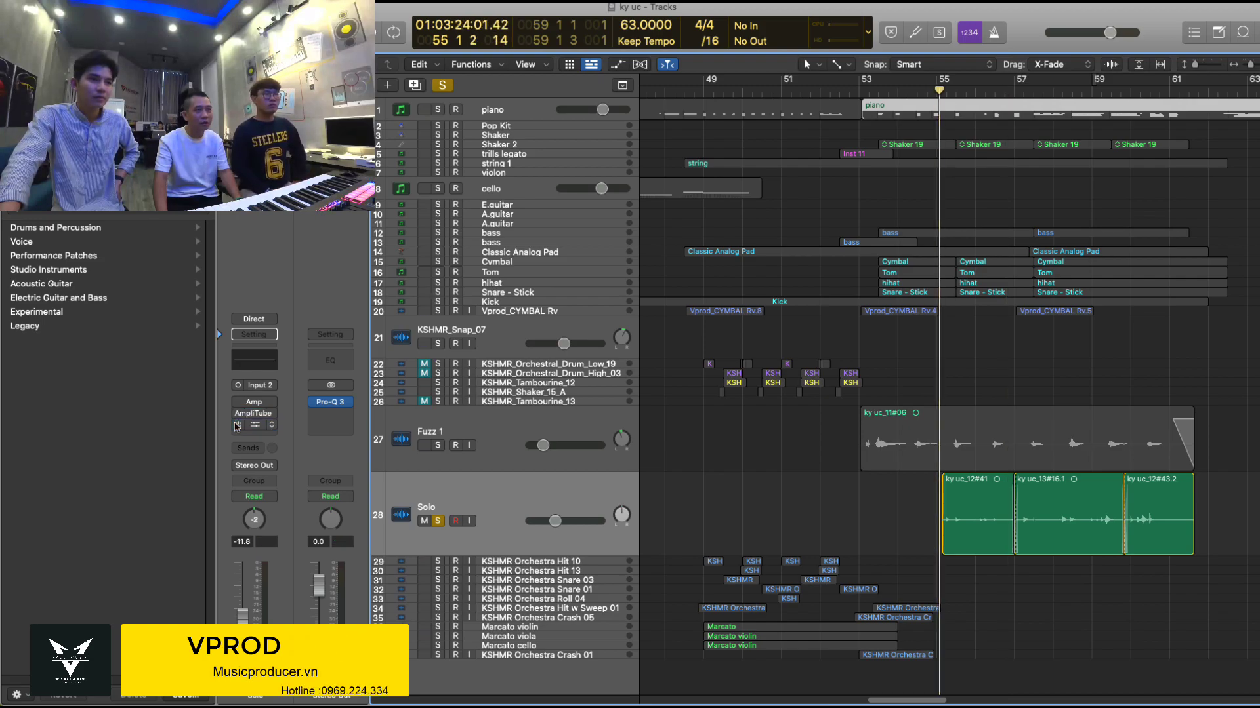
pyautogui.click(238, 414)
pyautogui.press('space')
pyautogui.click(239, 401)
pyautogui.press('space')
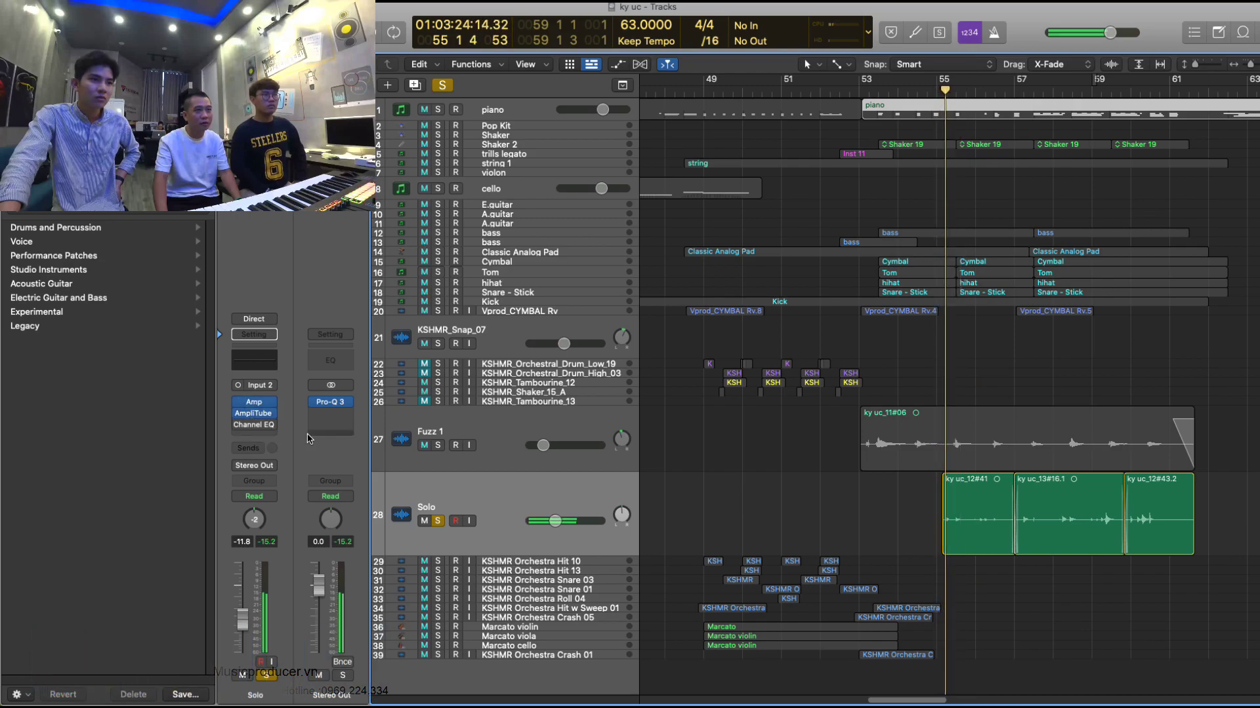
# - Bypass the Solo track's Amp plug-in and add a send to the Bus 4 Verb
pyautogui.click(238, 401)
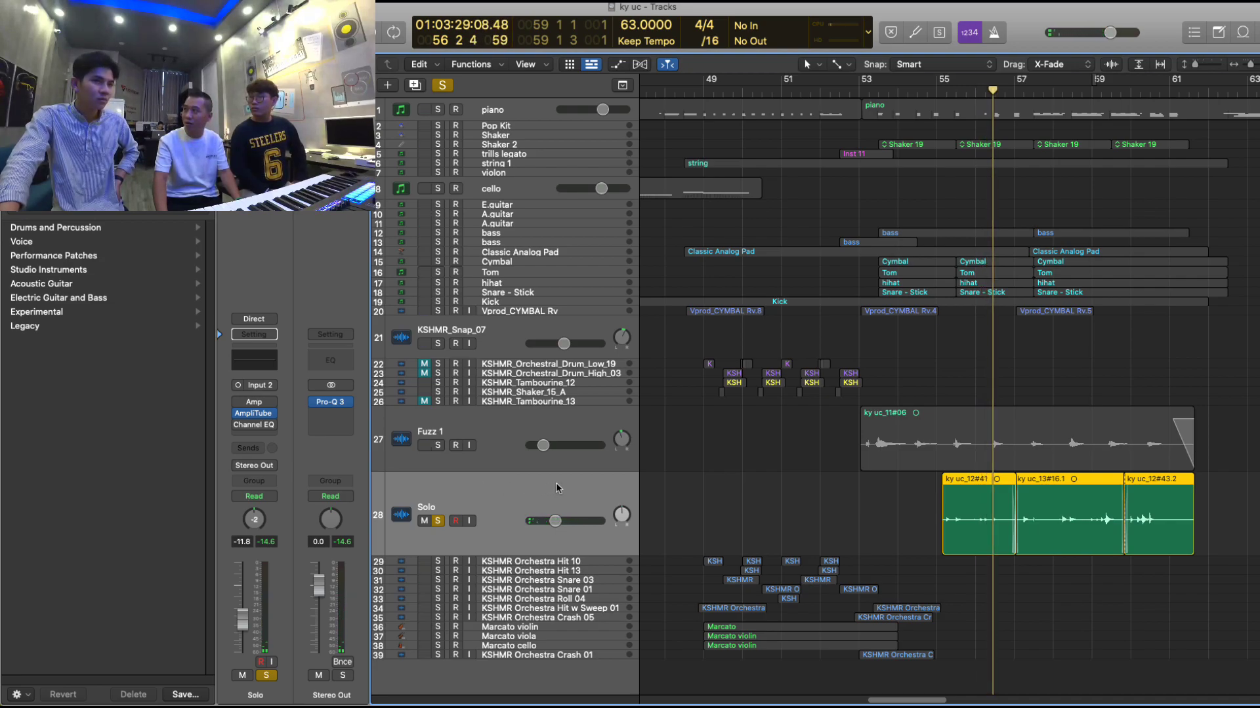
pyautogui.click(248, 448)
pyautogui.moveTo(282, 467)
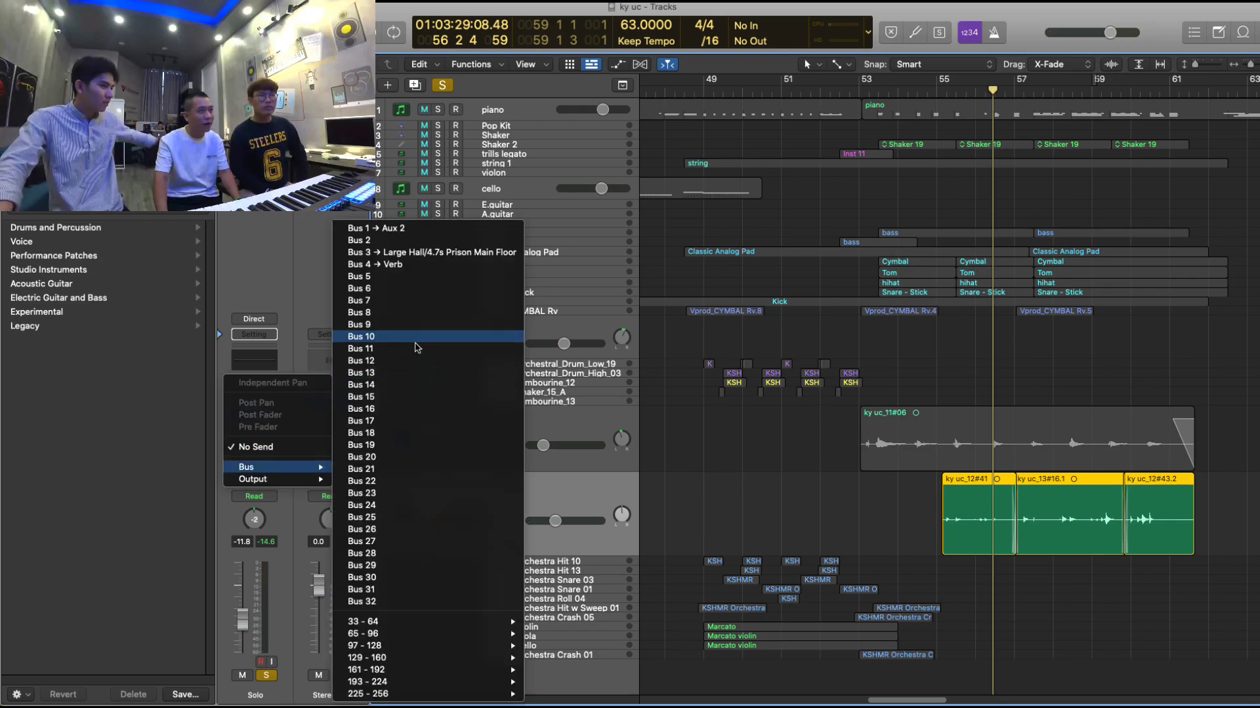
pyautogui.click(394, 264)
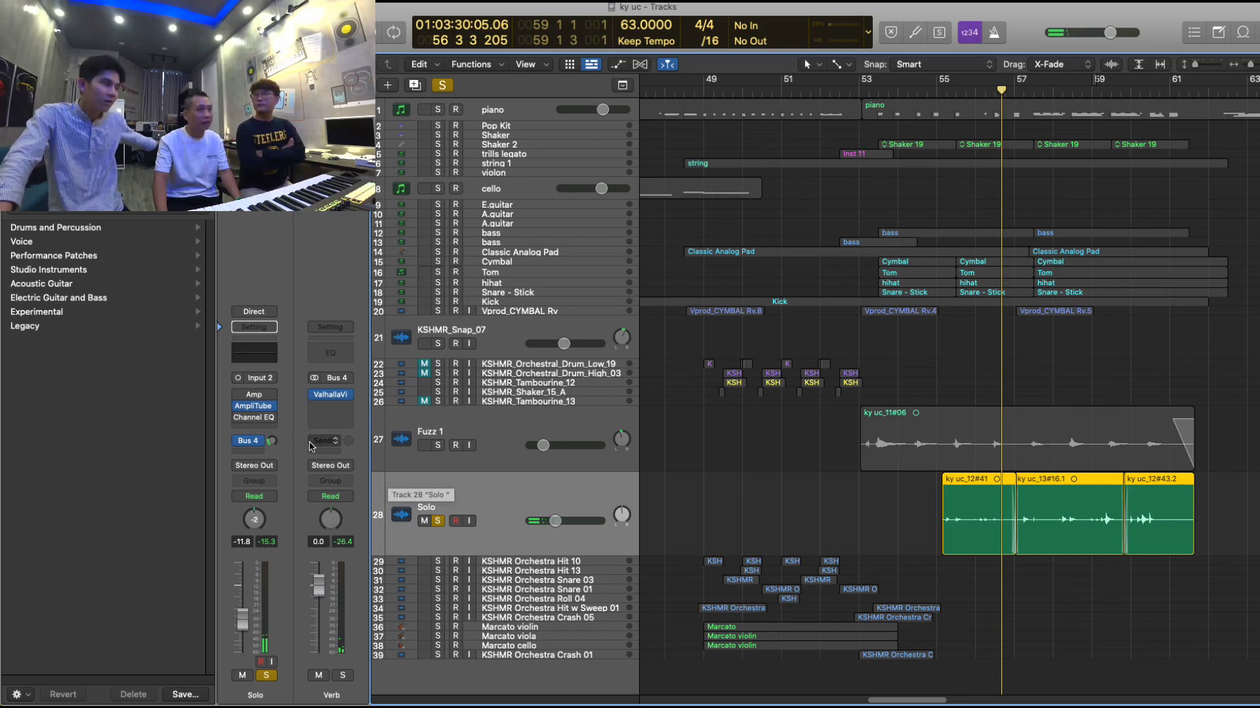
# - Insert a Stereo Delay on the Solo track with output mix at 15% left and 19% right, replaying from bar 55
pyautogui.click(259, 431)
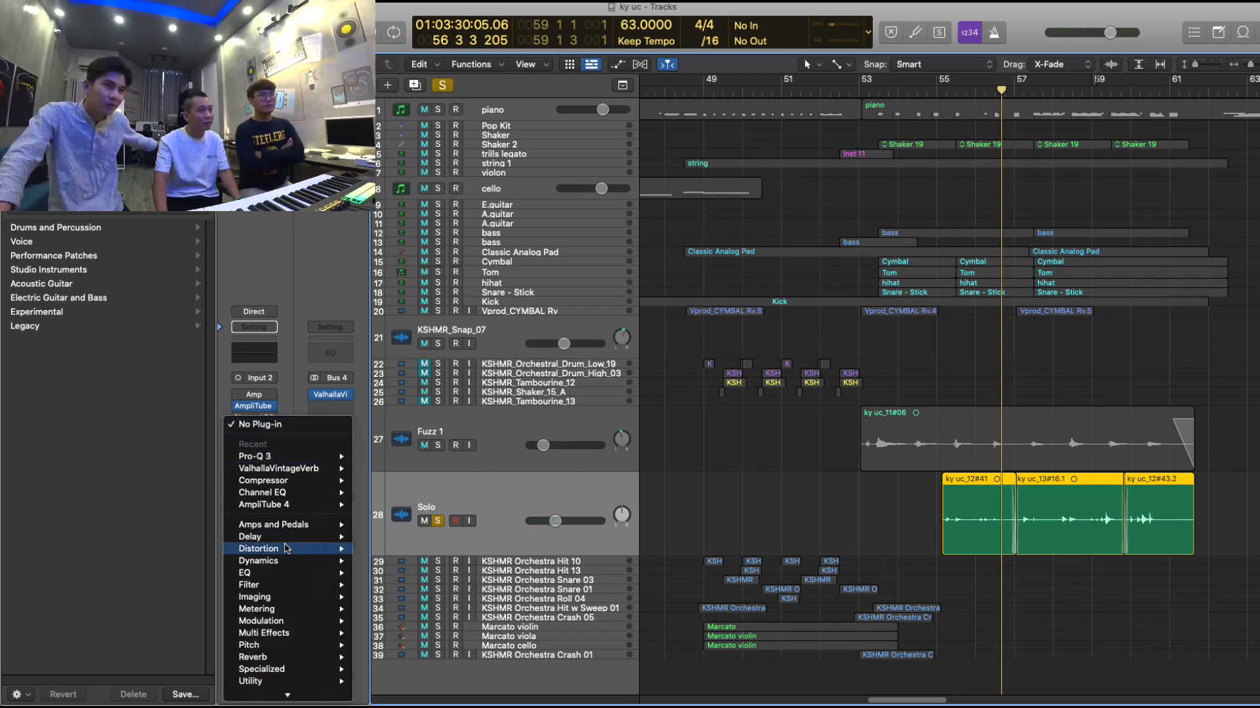
pyautogui.moveTo(288, 538)
pyautogui.moveTo(397, 574)
pyautogui.click(477, 575)
pyautogui.press('space')
pyautogui.moveTo(824, 518); pyautogui.dragTo(877, 522)
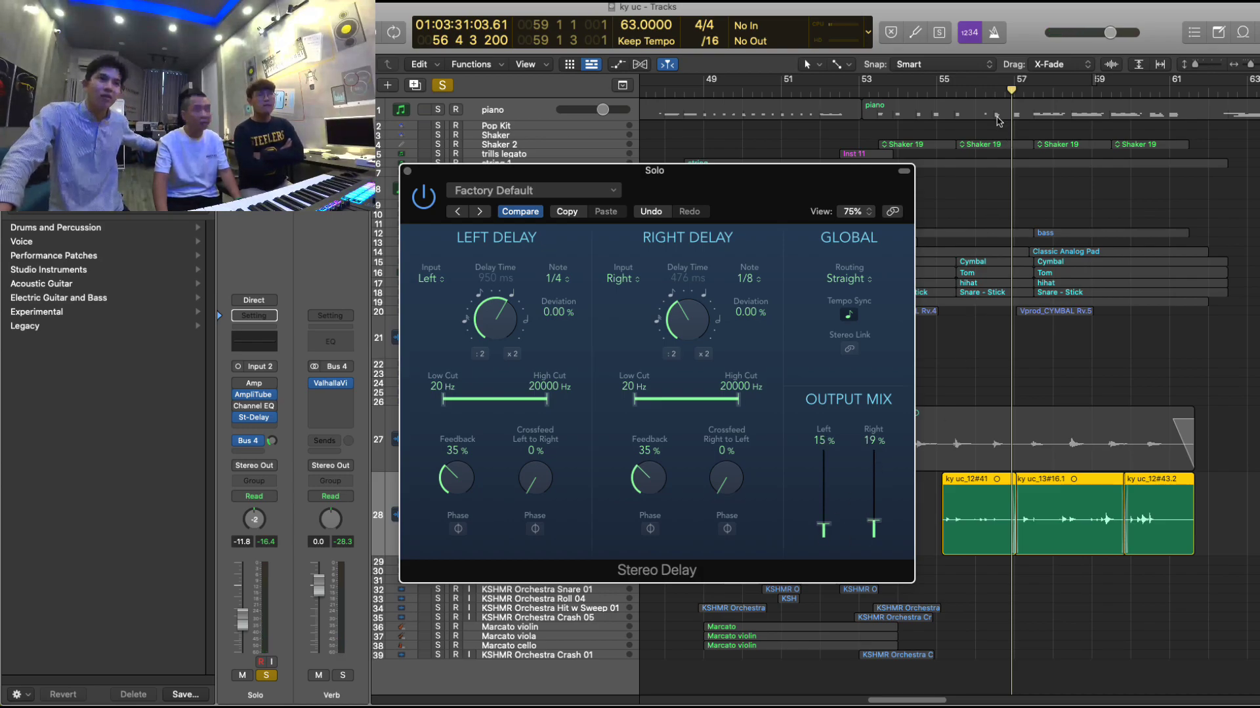
pyautogui.click(941, 97)
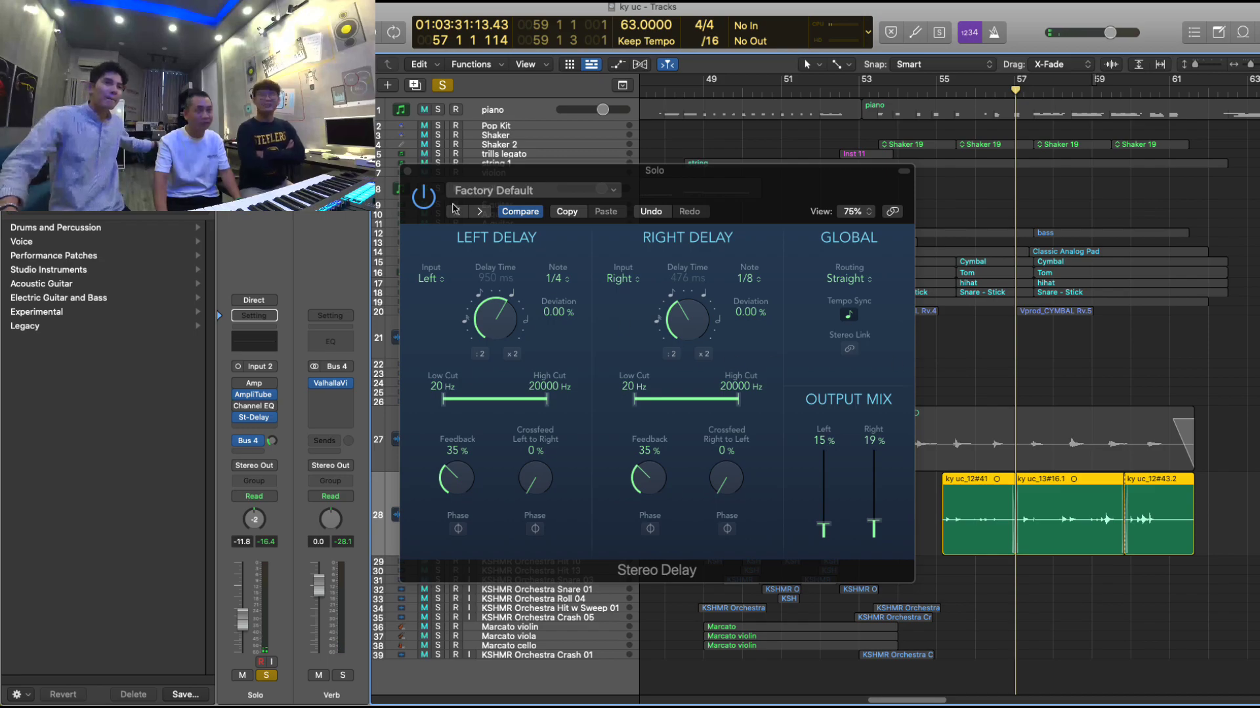
pyautogui.click(407, 172)
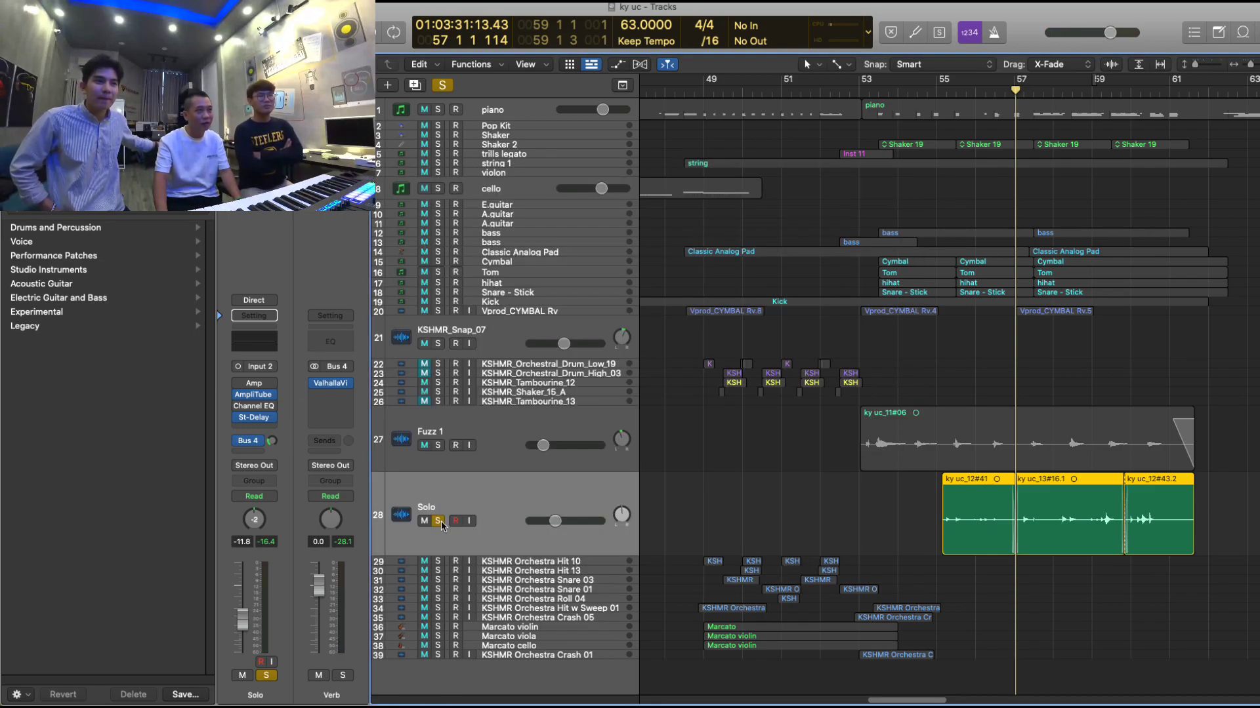
# - Unsolo the Solo track and set its volume to -12.8 dB and pan to +21 while playing the full mix from bar 55
pyautogui.click(438, 521)
pyautogui.click(938, 80)
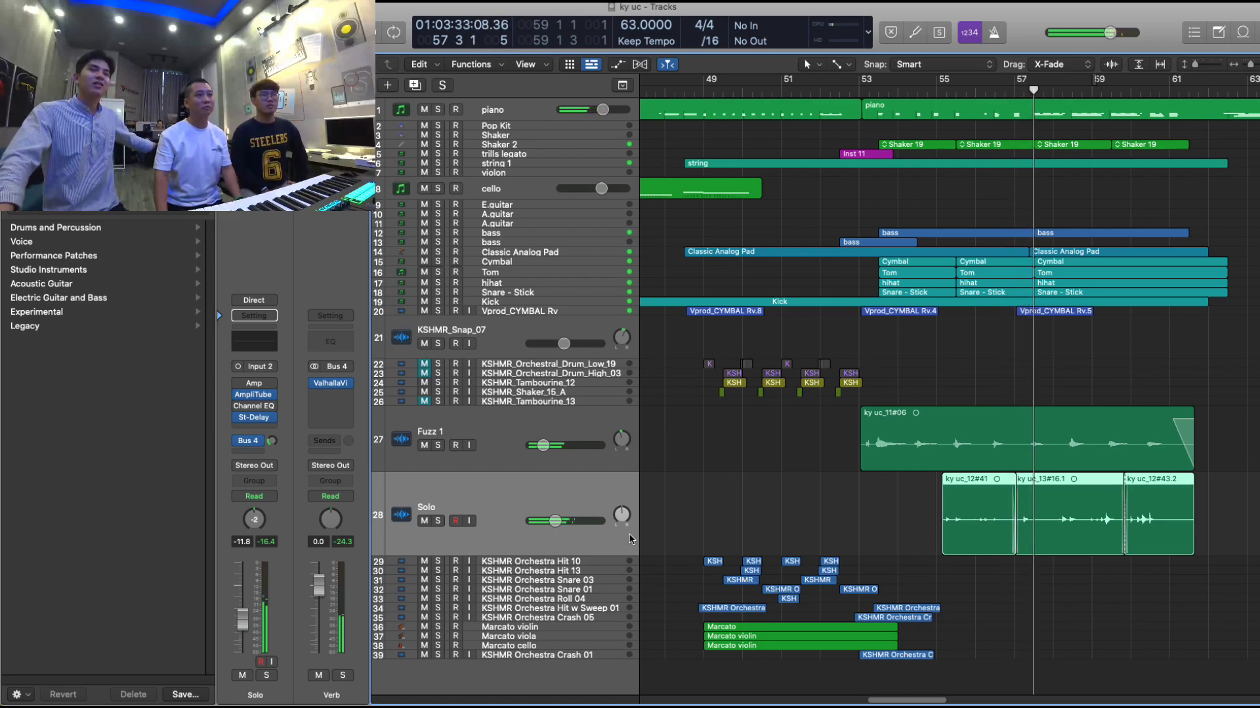
pyautogui.moveTo(555, 521); pyautogui.dragTo(649, 504)
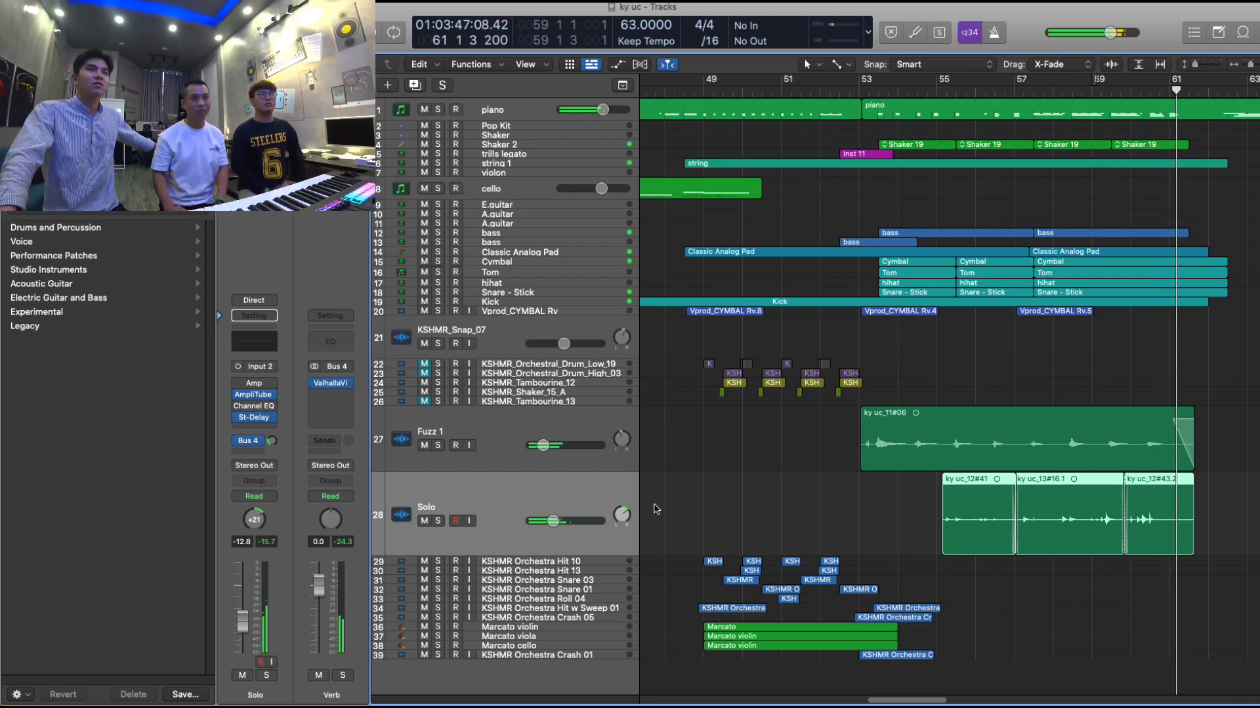
pyautogui.press('space')
# - Reduce the heights of the Solo and Fuzz 1 tracks to the compact row size
pyautogui.moveTo(540, 555); pyautogui.dragTo(570, 475)
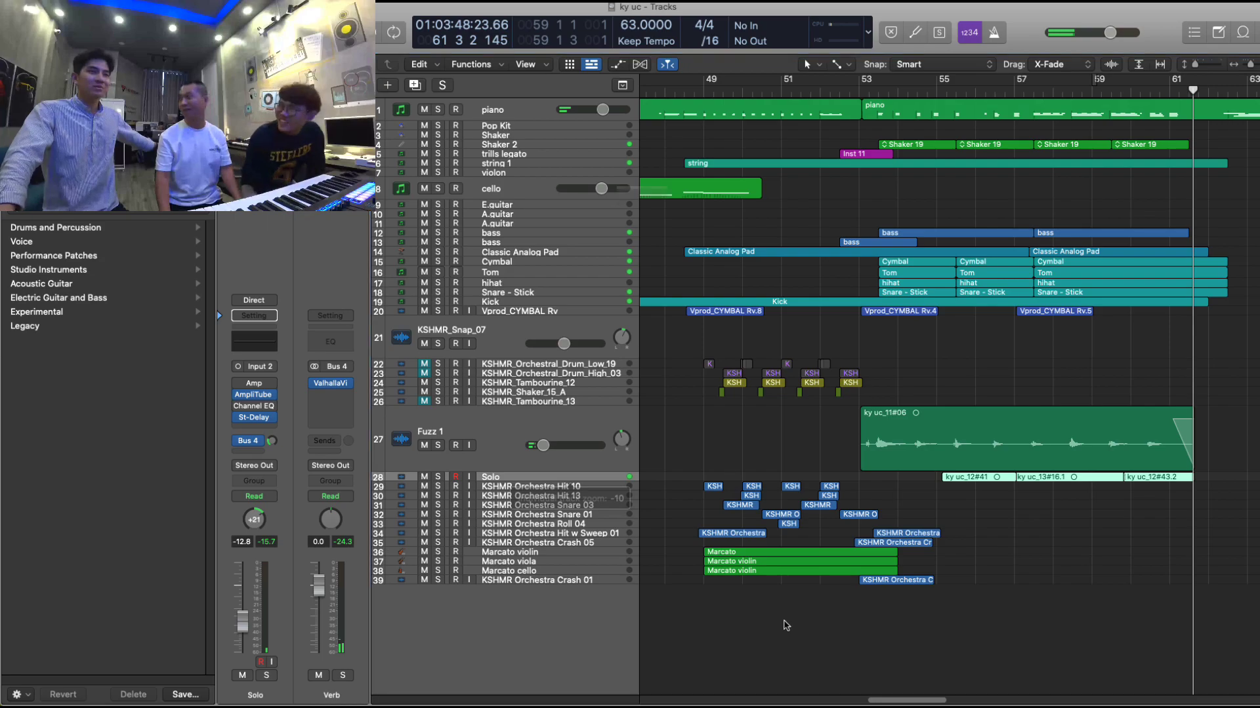
pyautogui.press('super+Left')
pyautogui.press('super+Left')
pyautogui.press('super+Left')
pyautogui.press('super+Left')
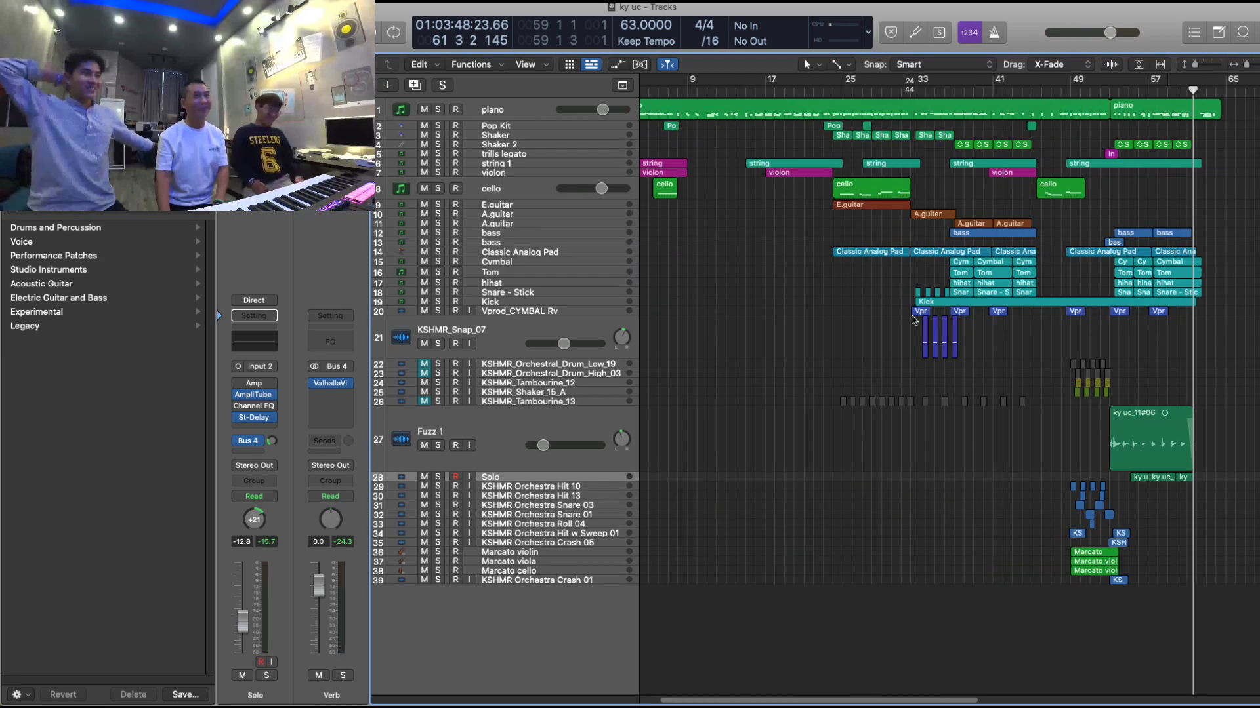
pyautogui.click(953, 88)
pyautogui.press('super+Left')
pyautogui.press('super+Left')
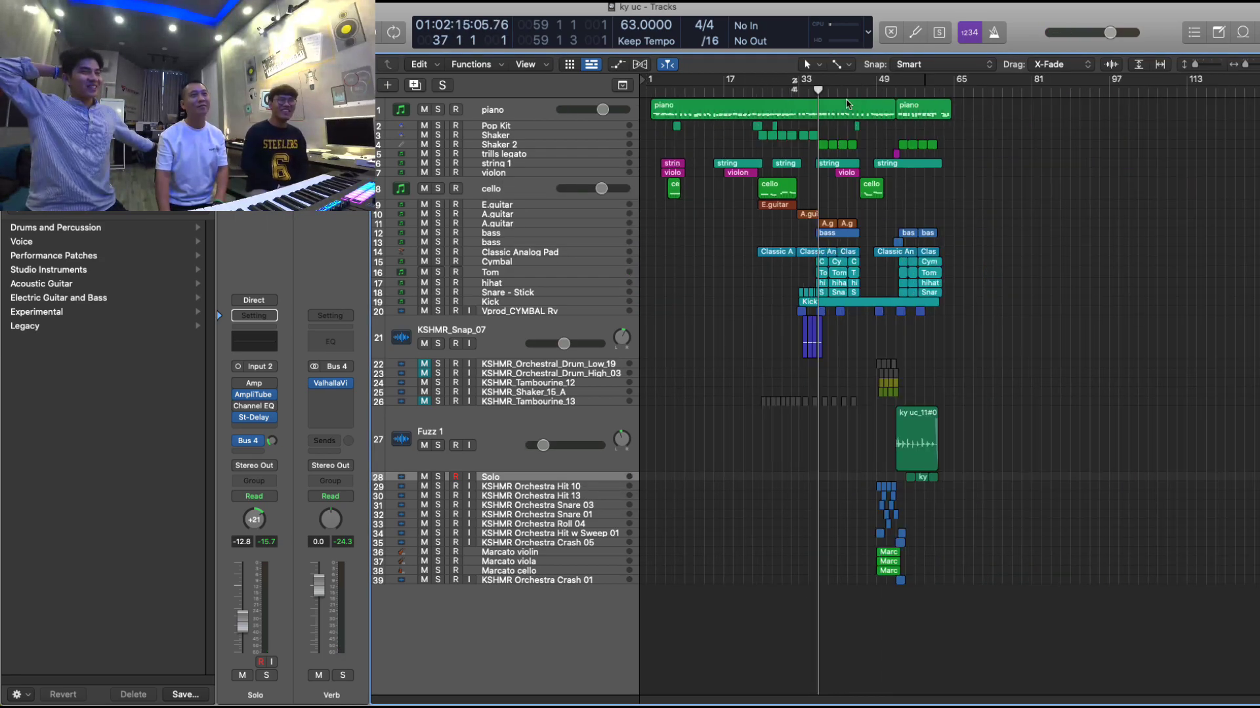
pyautogui.moveTo(801, 94); pyautogui.dragTo(836, 95)
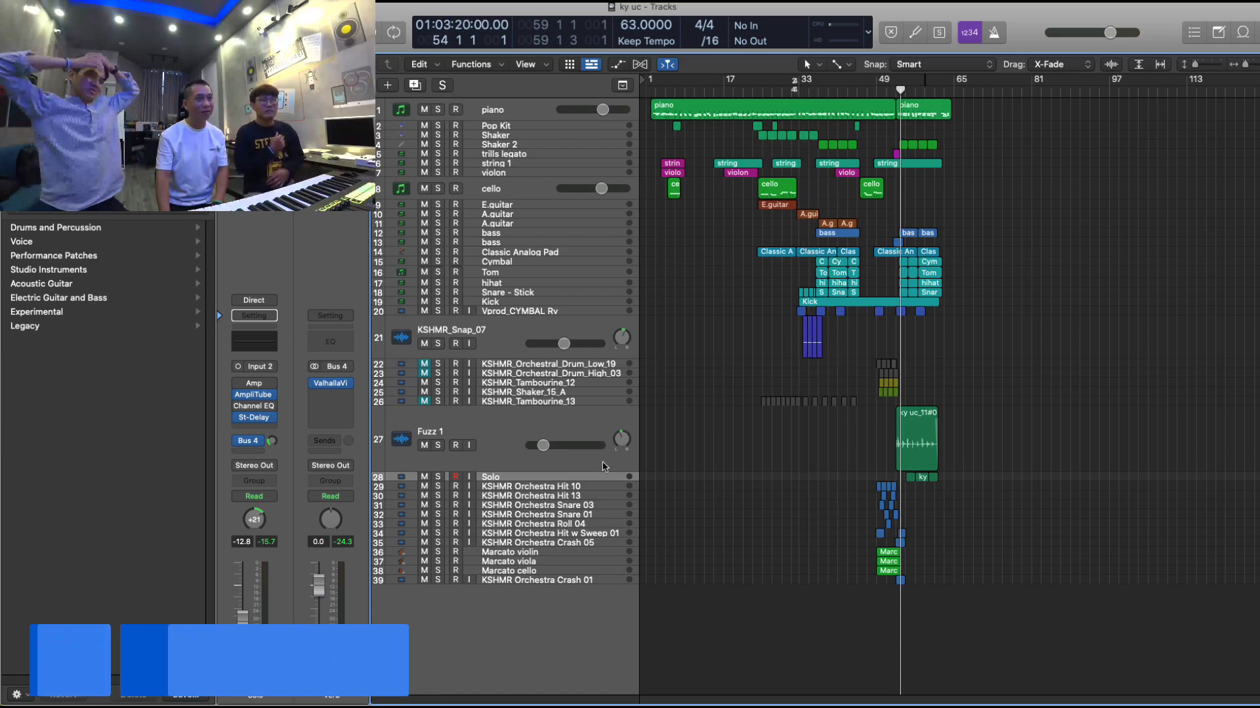
pyautogui.moveTo(617, 472); pyautogui.dragTo(619, 407)
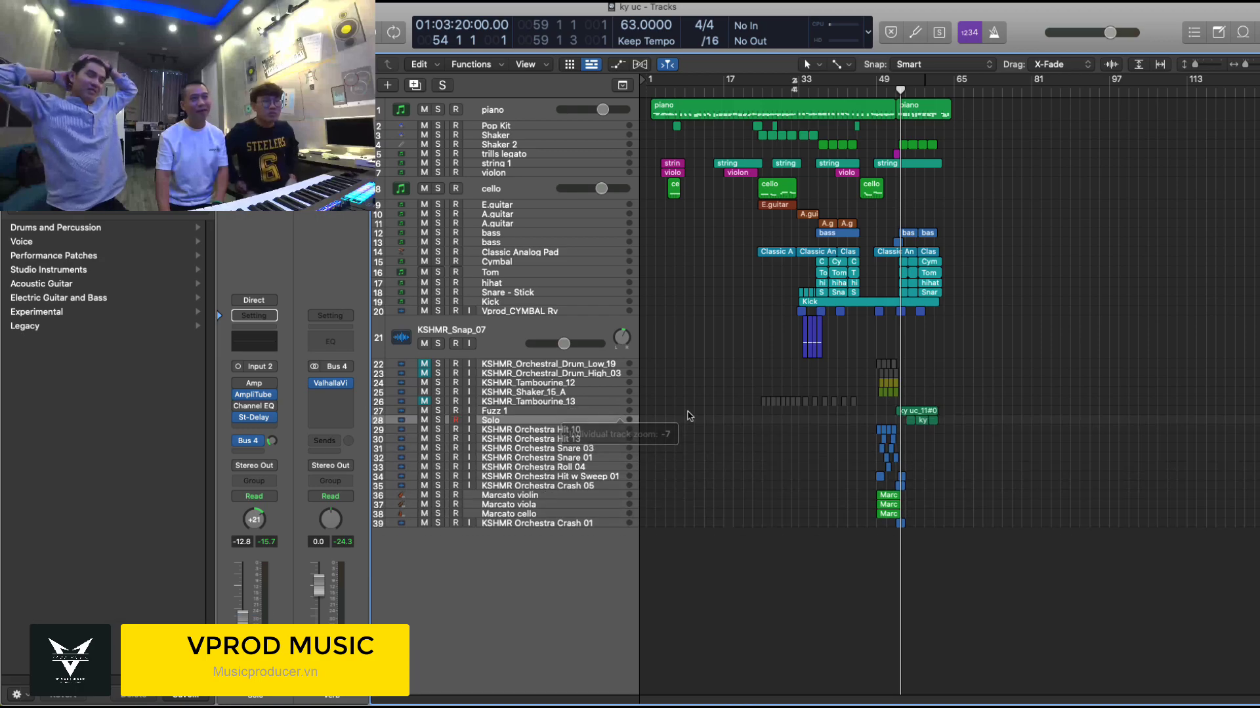
# - Play the full mix from bar 53 and examine its spectrum in the Stereo Out's Pro-Q 3
pyautogui.press('super+Right')
pyautogui.press('super+Right')
pyautogui.press('super+Right')
pyautogui.press('super+Right')
pyautogui.press('super+Right')
pyautogui.press('super+Left')
pyautogui.press('super+Left')
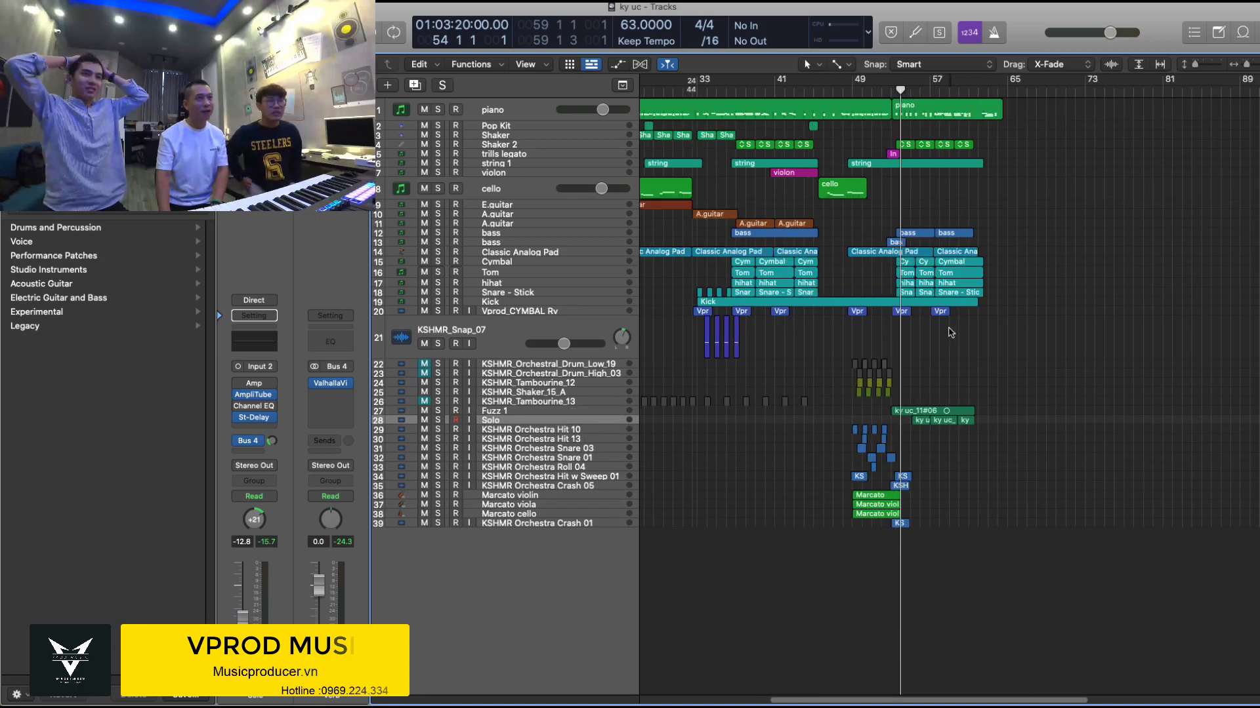
pyautogui.click(927, 97)
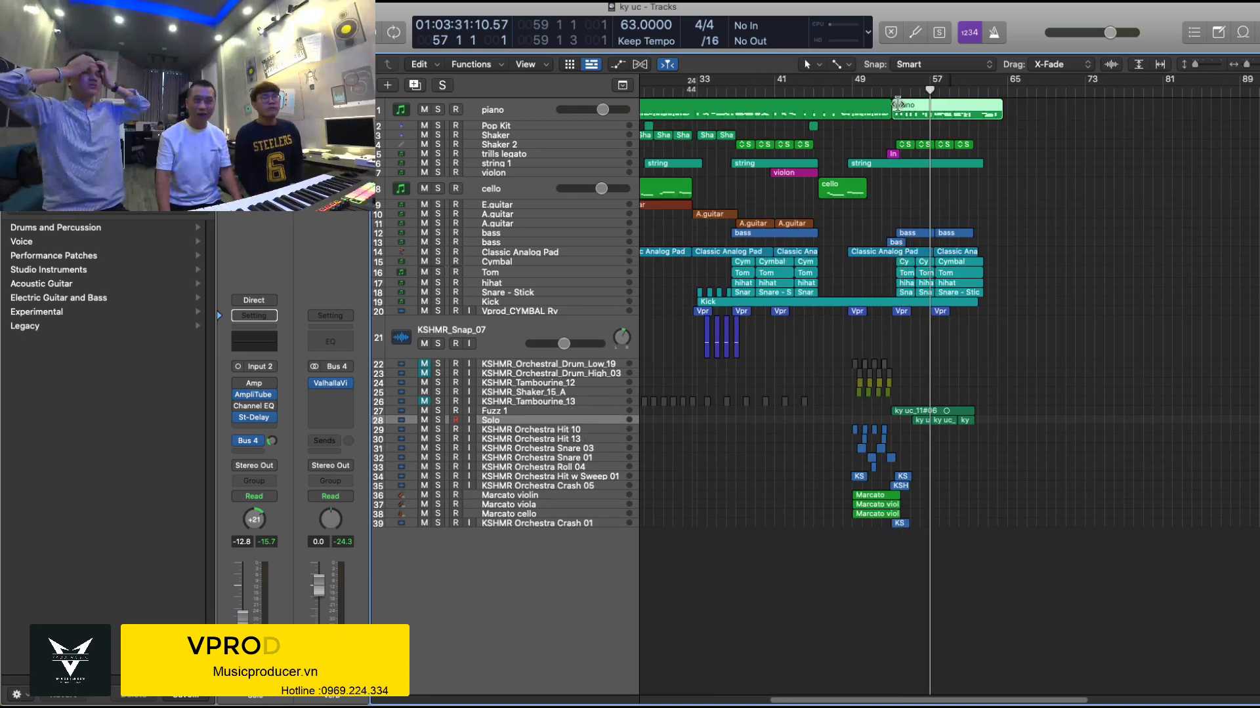
pyautogui.click(891, 93)
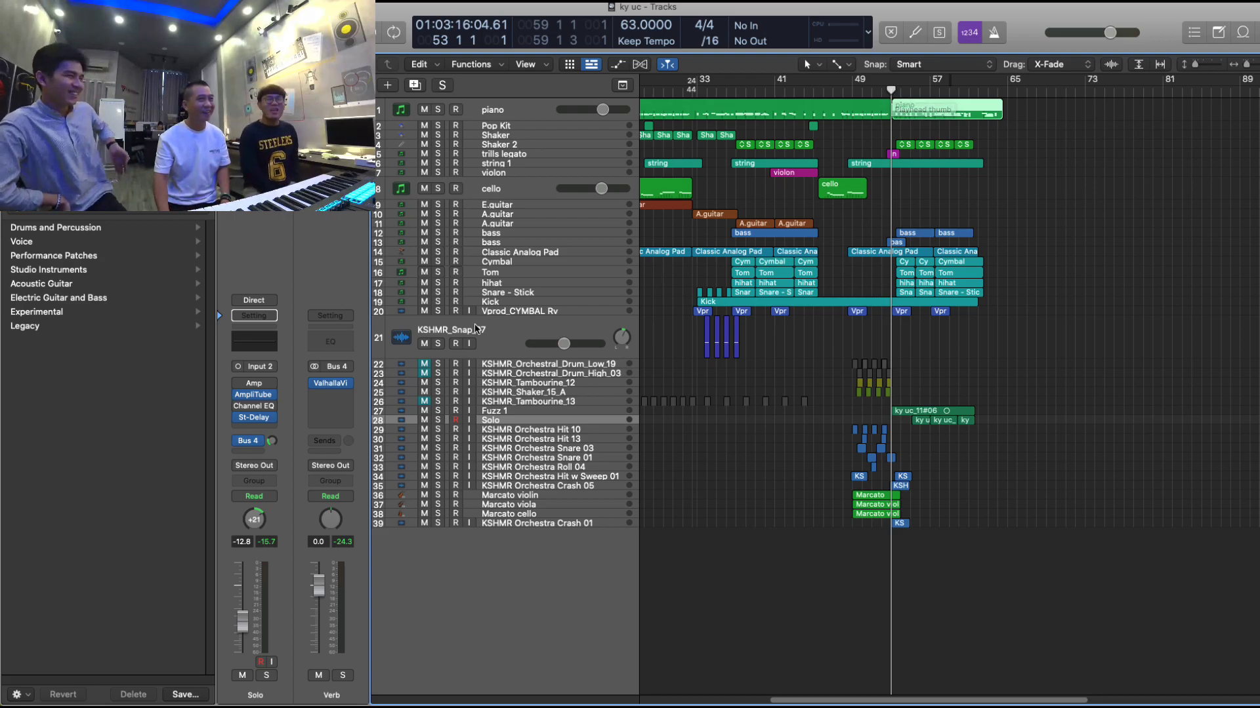
pyautogui.press('space')
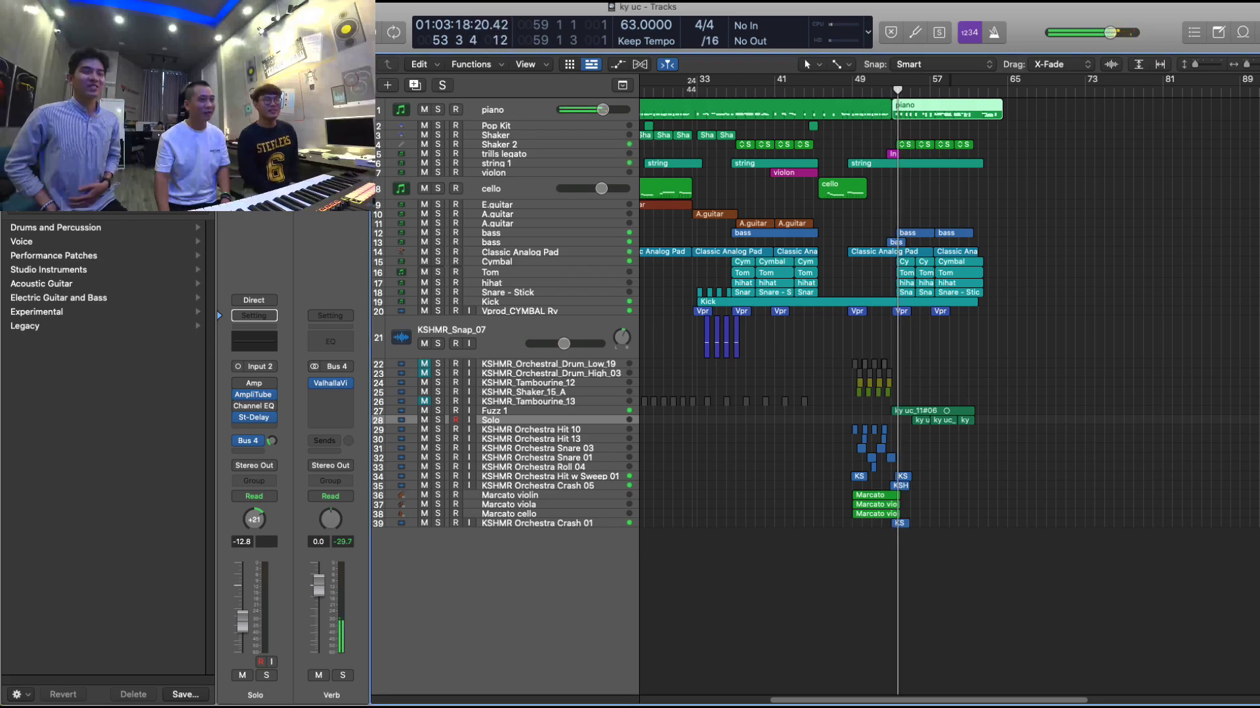
pyautogui.click(459, 353)
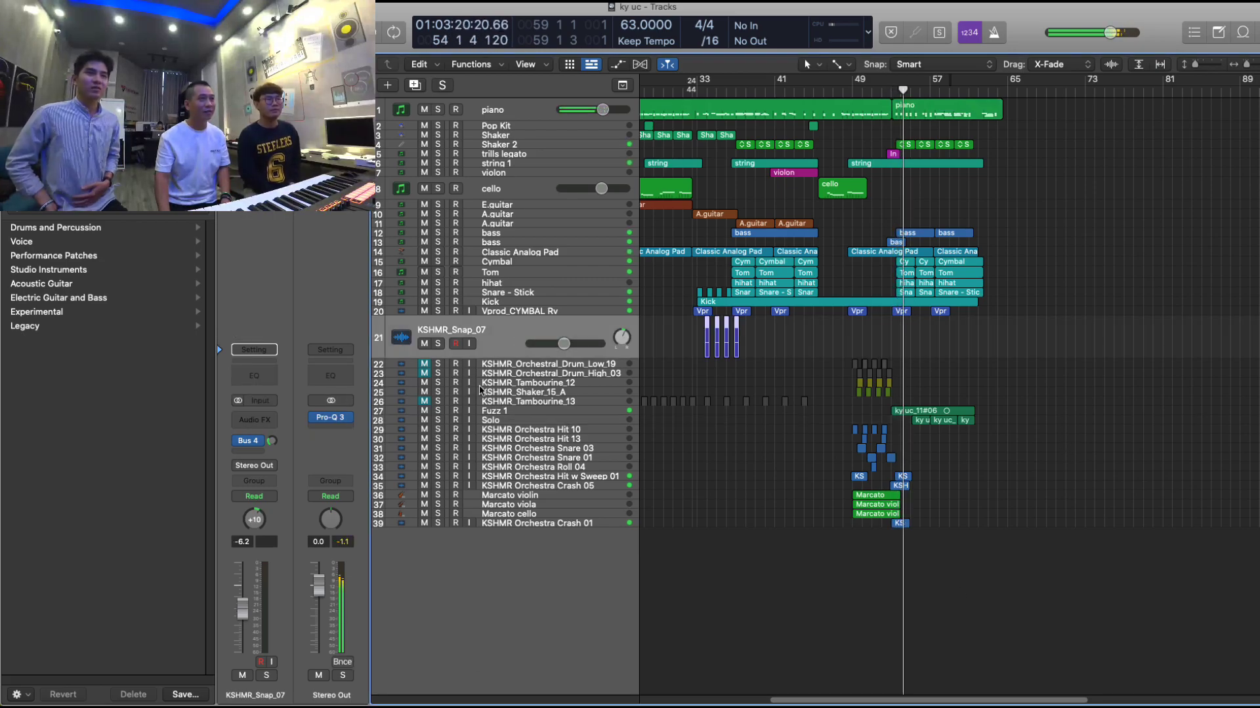
pyautogui.click(332, 419)
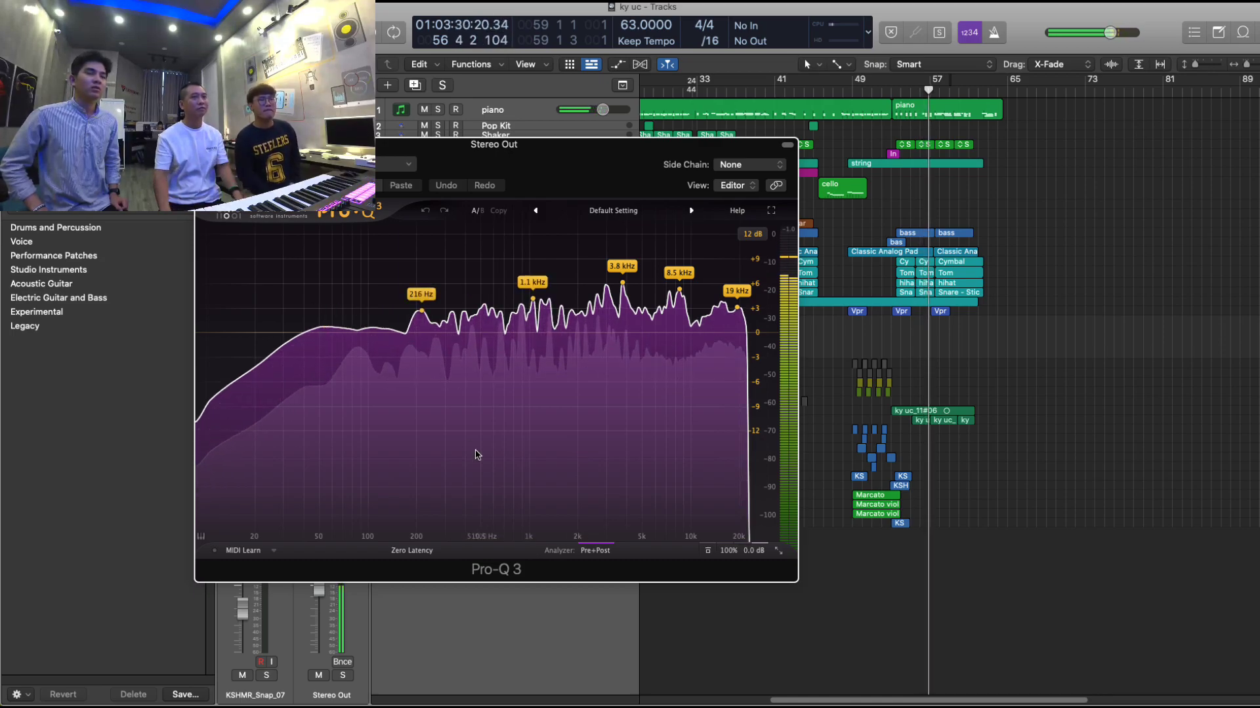
pyautogui.press('super+w')
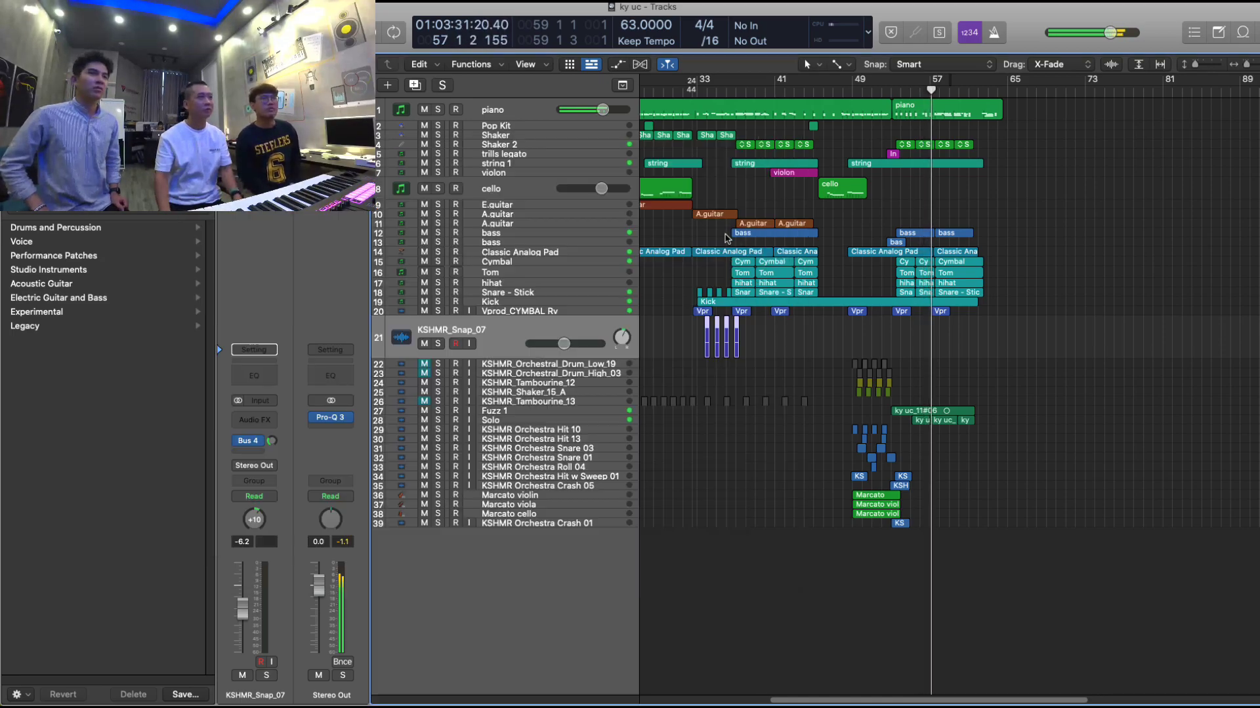
# - Solo the Kick track, replay it from bar 53, and add a raised send to the Bus 4 Verb
pyautogui.click(539, 305)
pyautogui.press('s')
pyautogui.press('space')
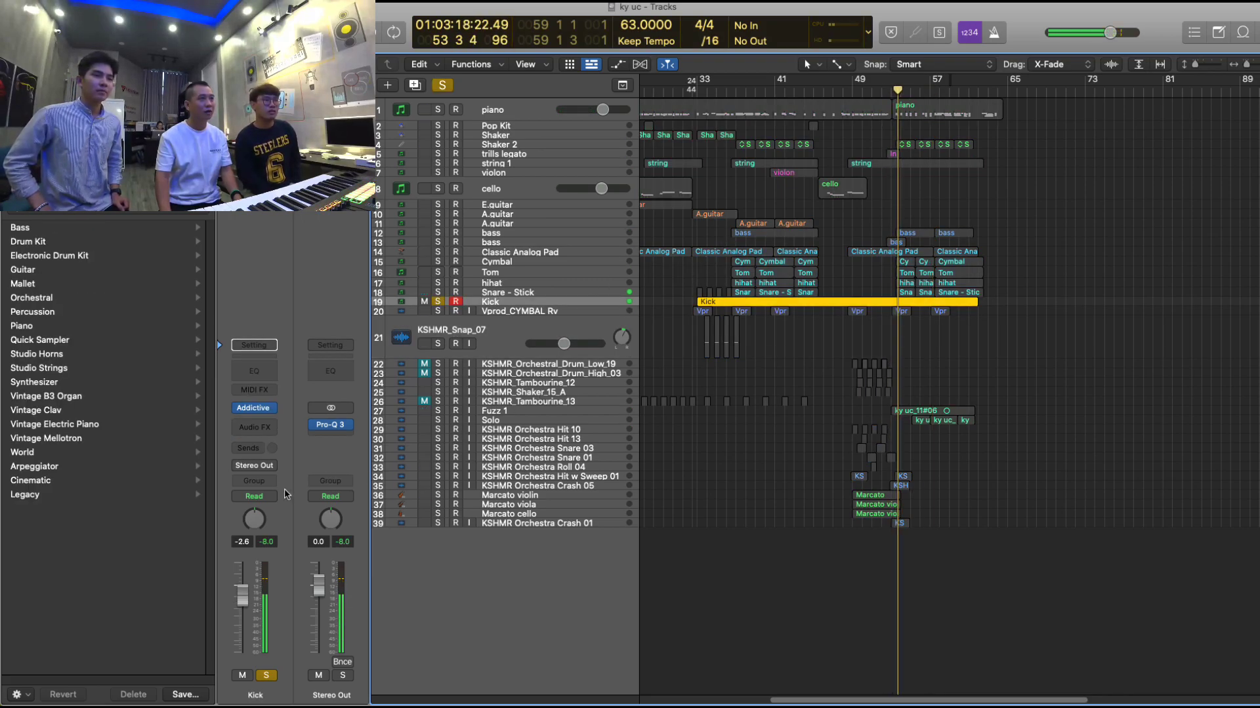
pyautogui.click(248, 448)
pyautogui.moveTo(262, 467)
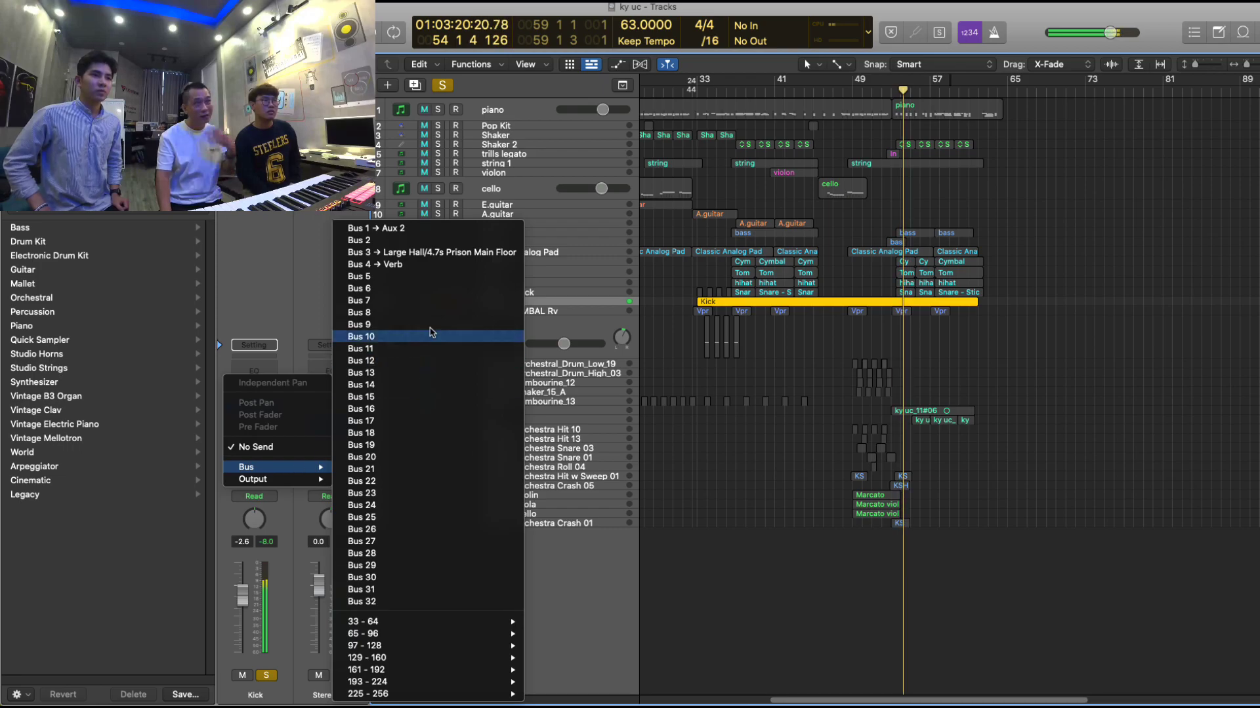
pyautogui.click(433, 264)
pyautogui.moveTo(272, 442); pyautogui.dragTo(298, 408)
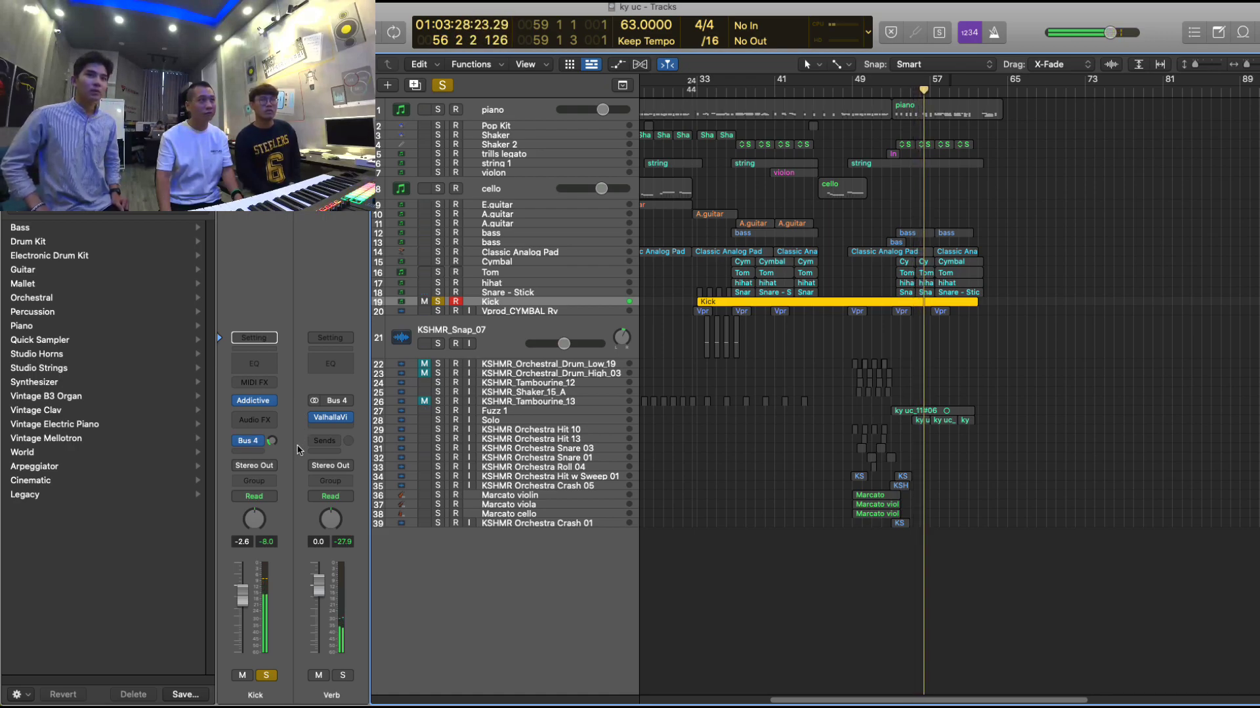
# - Insert a Compressor on the Kick track while replaying it from about bar 37
pyautogui.click(741, 93)
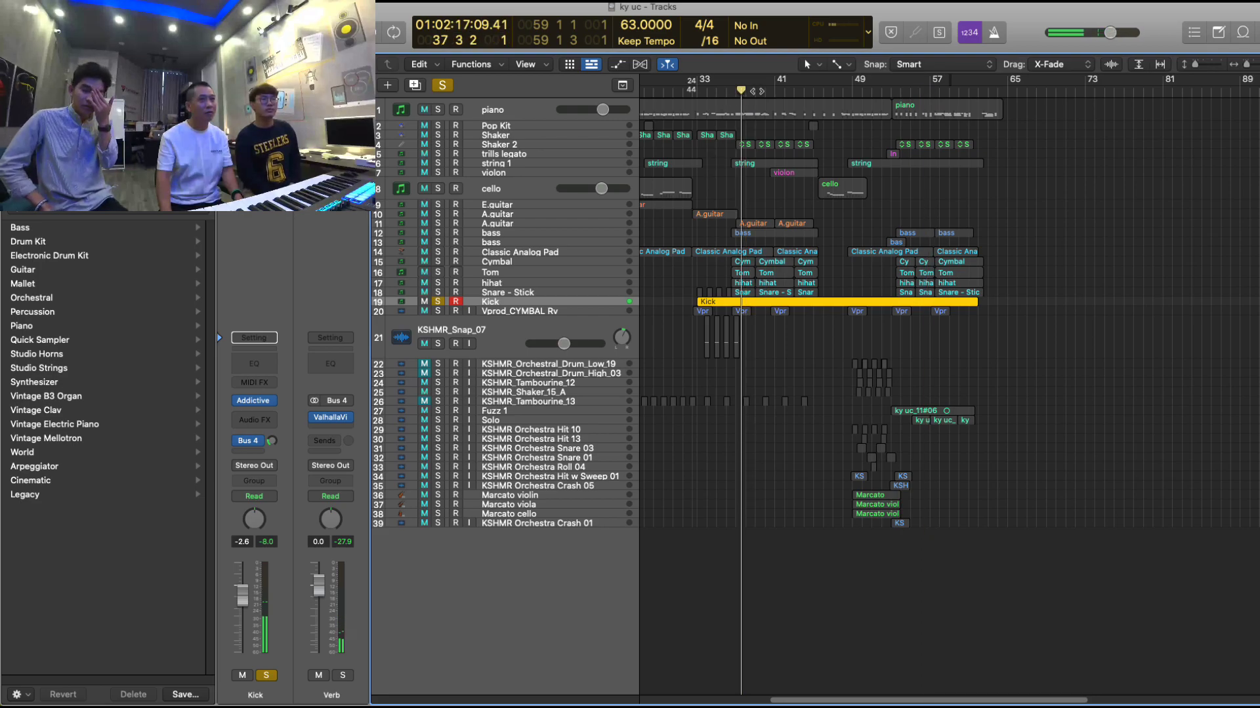
pyautogui.click(267, 419)
pyautogui.moveTo(283, 462)
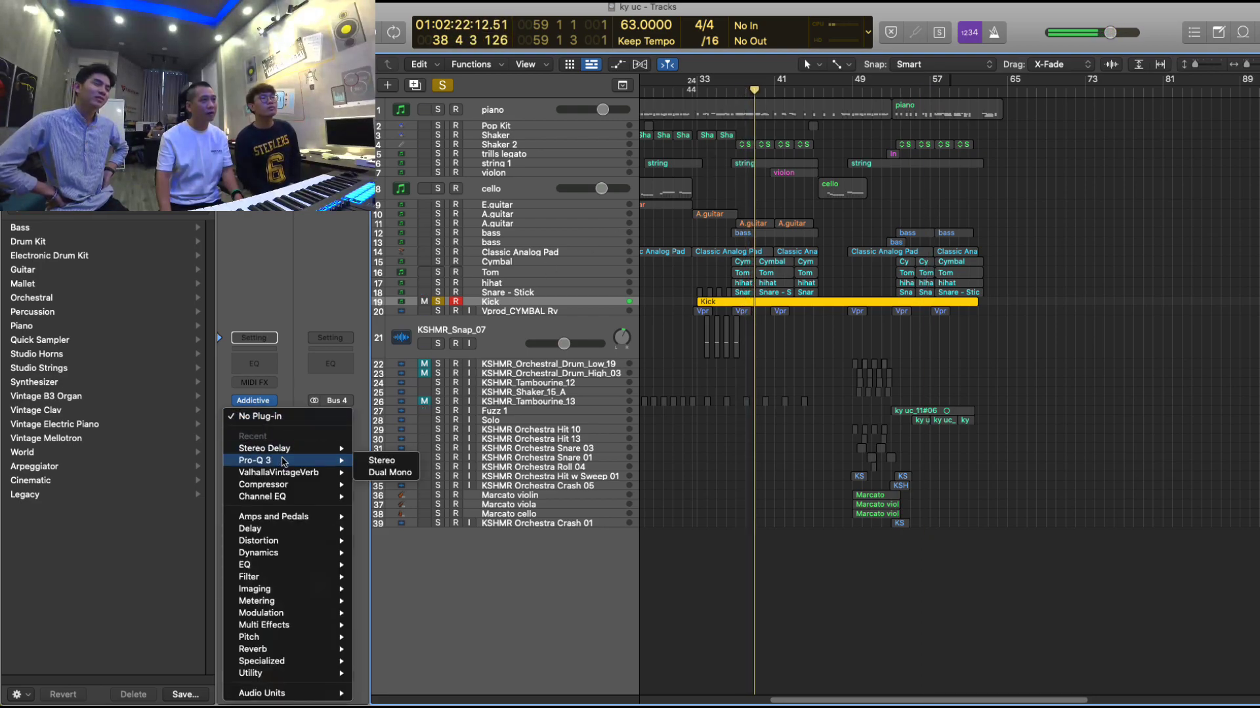
pyautogui.click(383, 485)
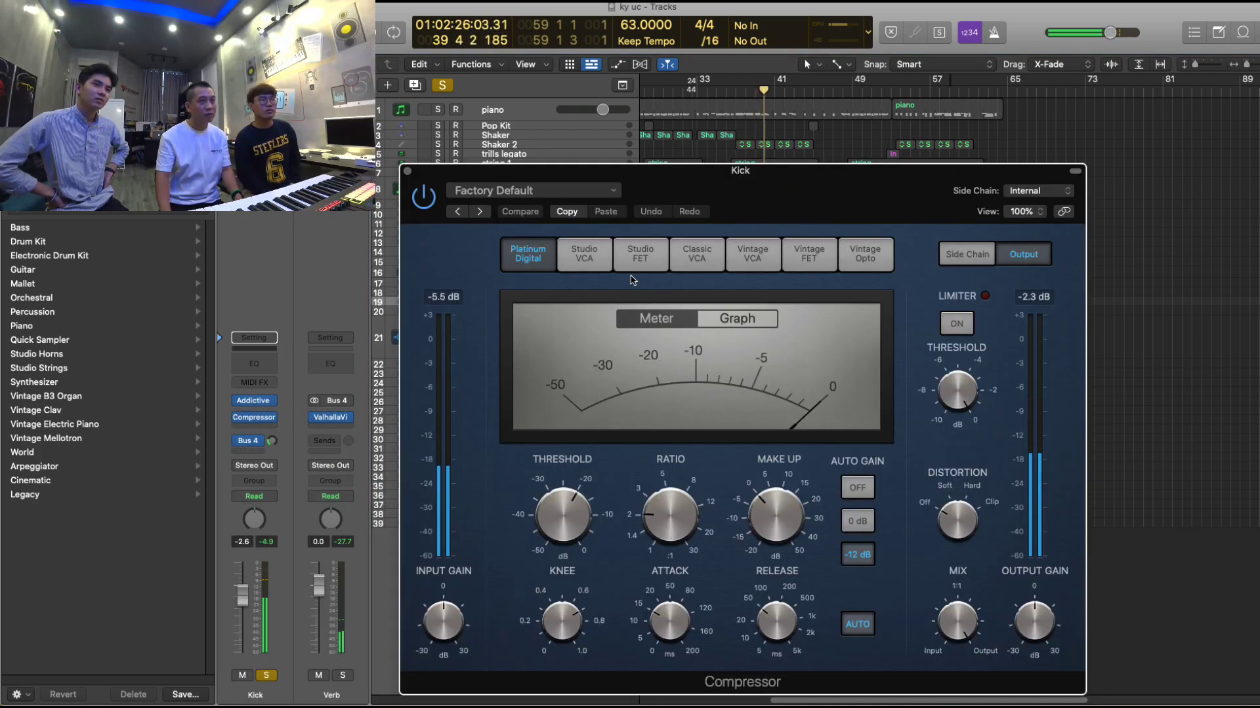
# - Try the Studio VCA, Classic VCA, Vintage FET and Vintage VCA circuit types in the Kick compressor
pyautogui.click(583, 258)
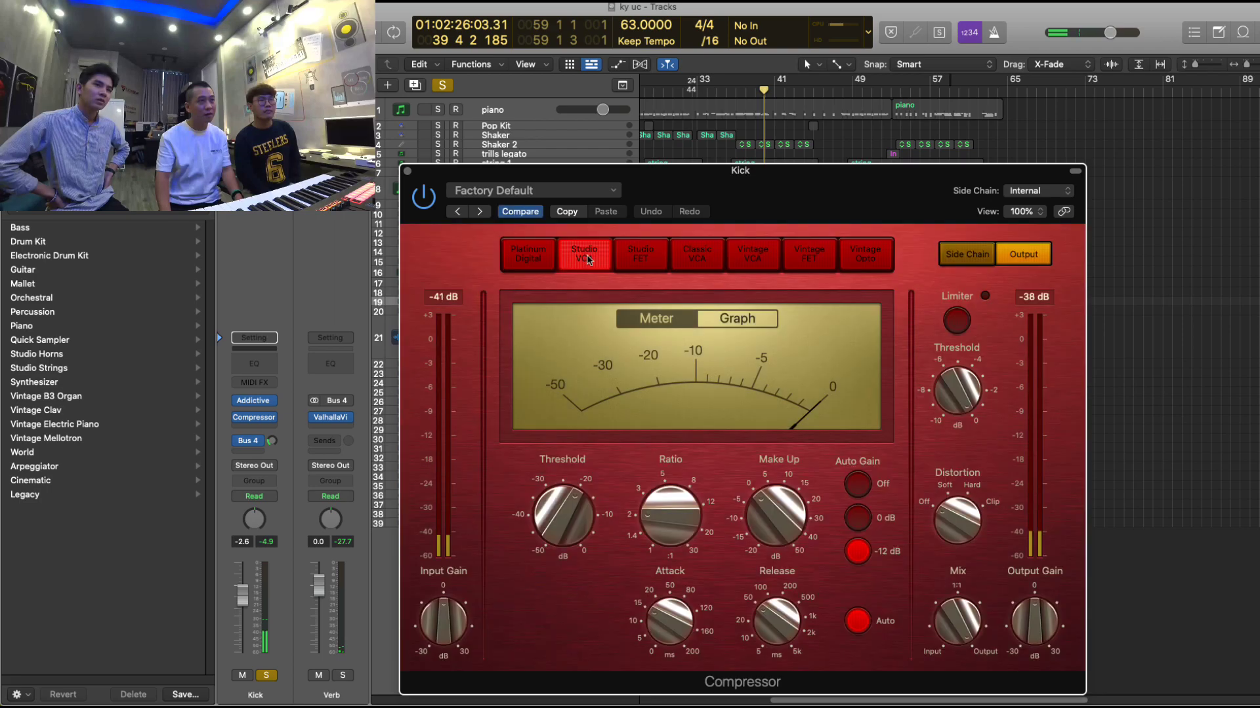
pyautogui.click(697, 256)
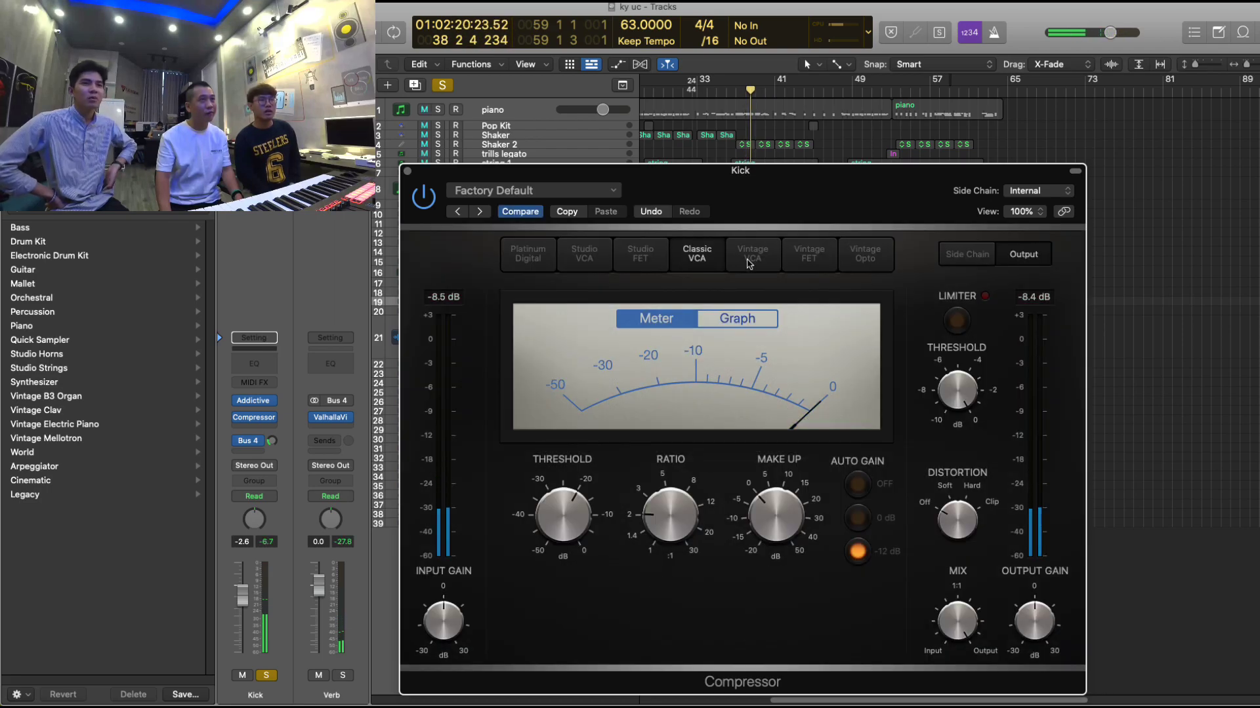
pyautogui.click(779, 257)
pyautogui.click(806, 259)
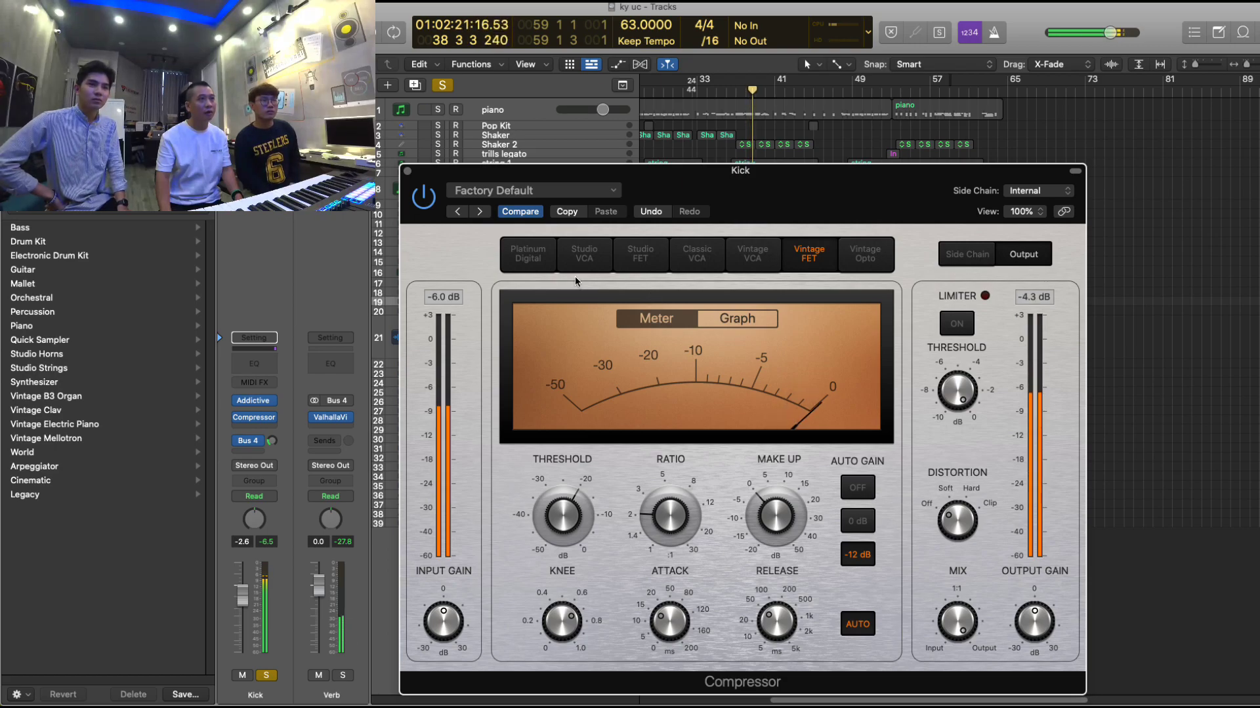
pyautogui.click(751, 255)
pyautogui.moveTo(886, 207); pyautogui.dragTo(878, 151)
# - Load the Drum Room preset from the drum settings into the Kick compressor
pyautogui.click(525, 136)
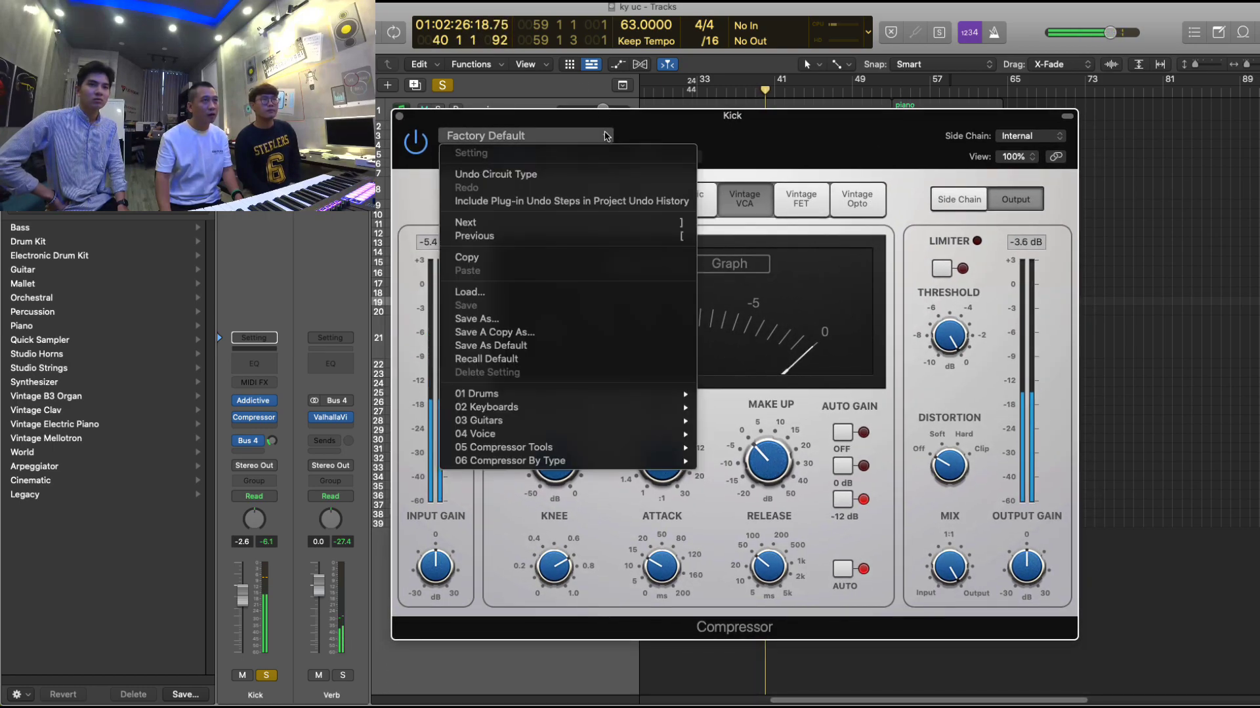
pyautogui.moveTo(577, 395)
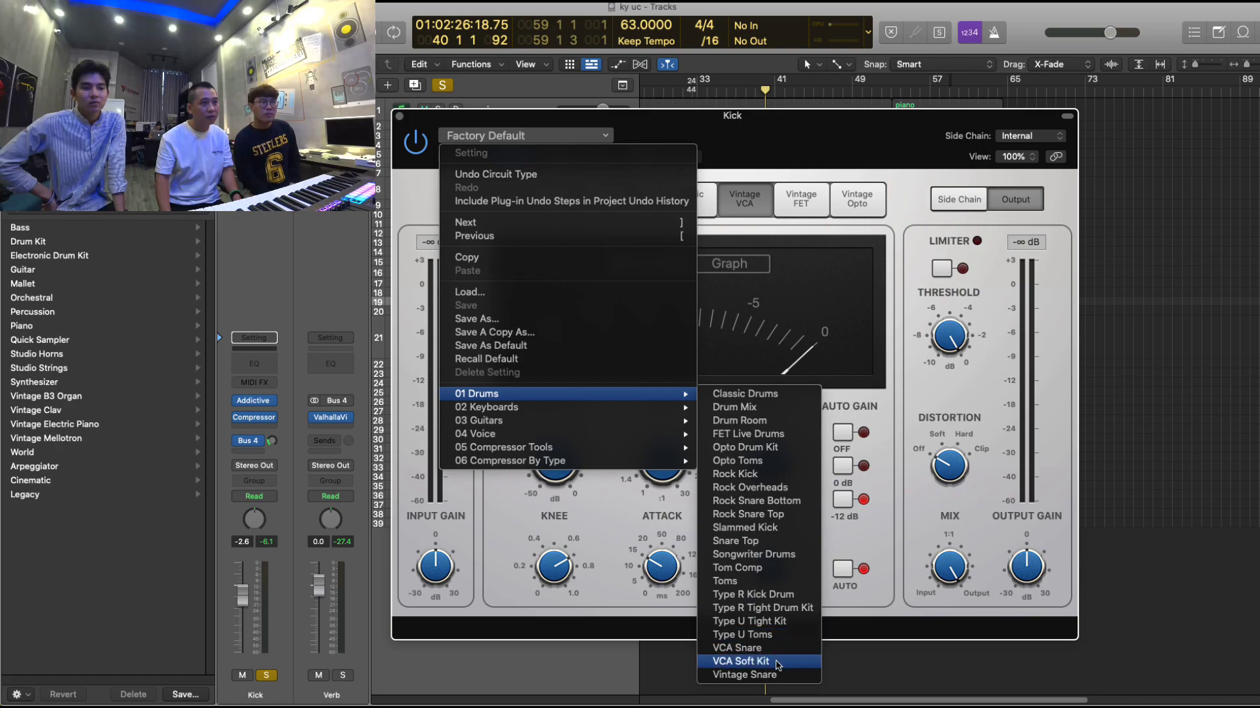
pyautogui.click(782, 428)
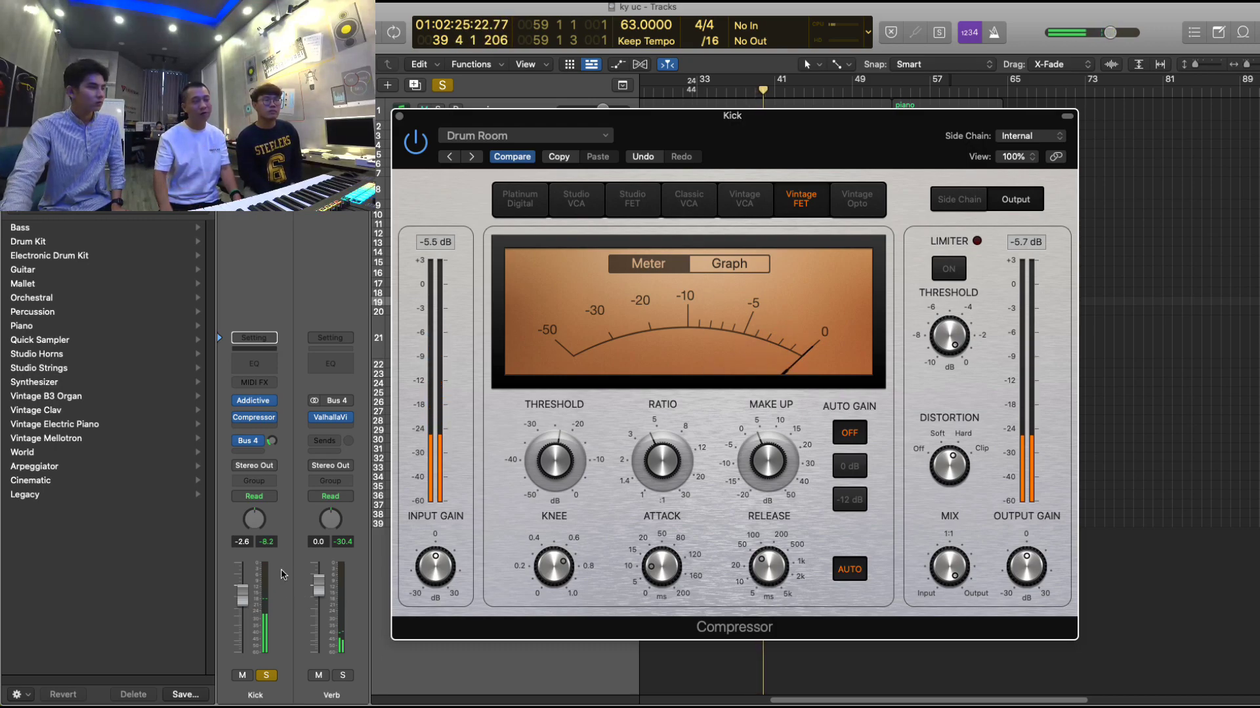
# - Set the Kick track's volume to -2.7 dB, unsolo it, and replay it within the full mix
pyautogui.moveTo(244, 603); pyautogui.dragTo(243, 606)
pyautogui.click(266, 675)
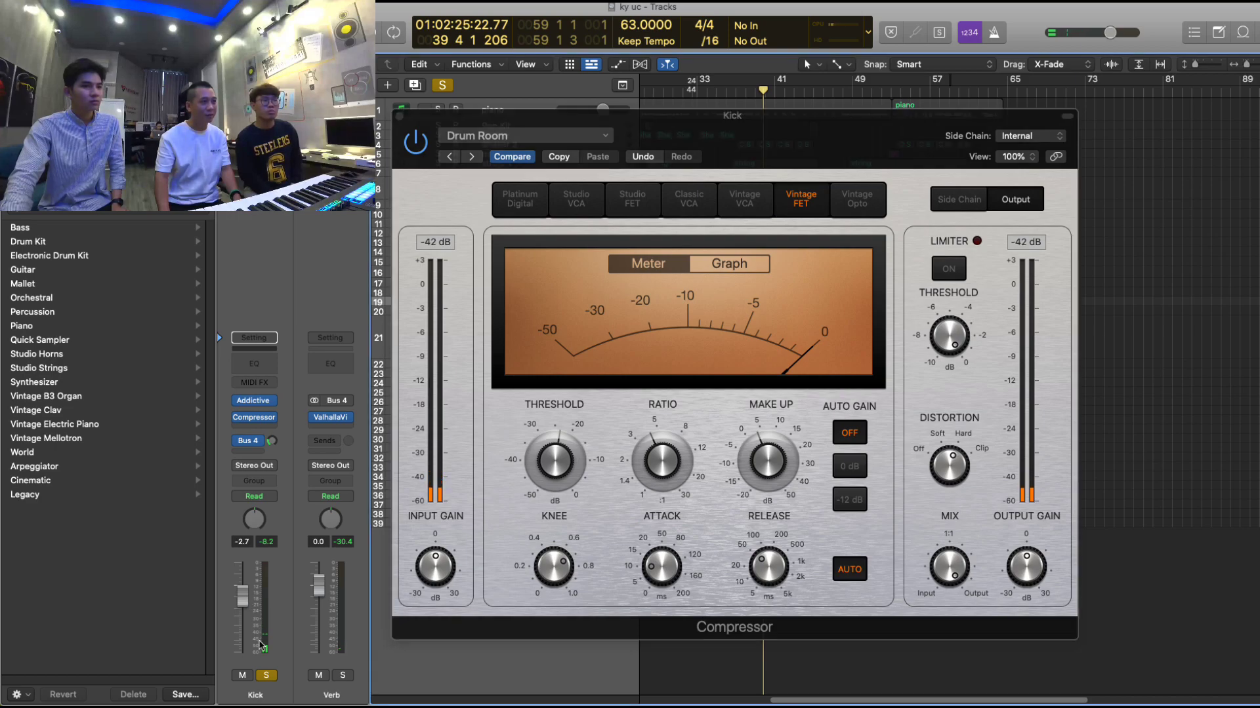
pyautogui.press('space')
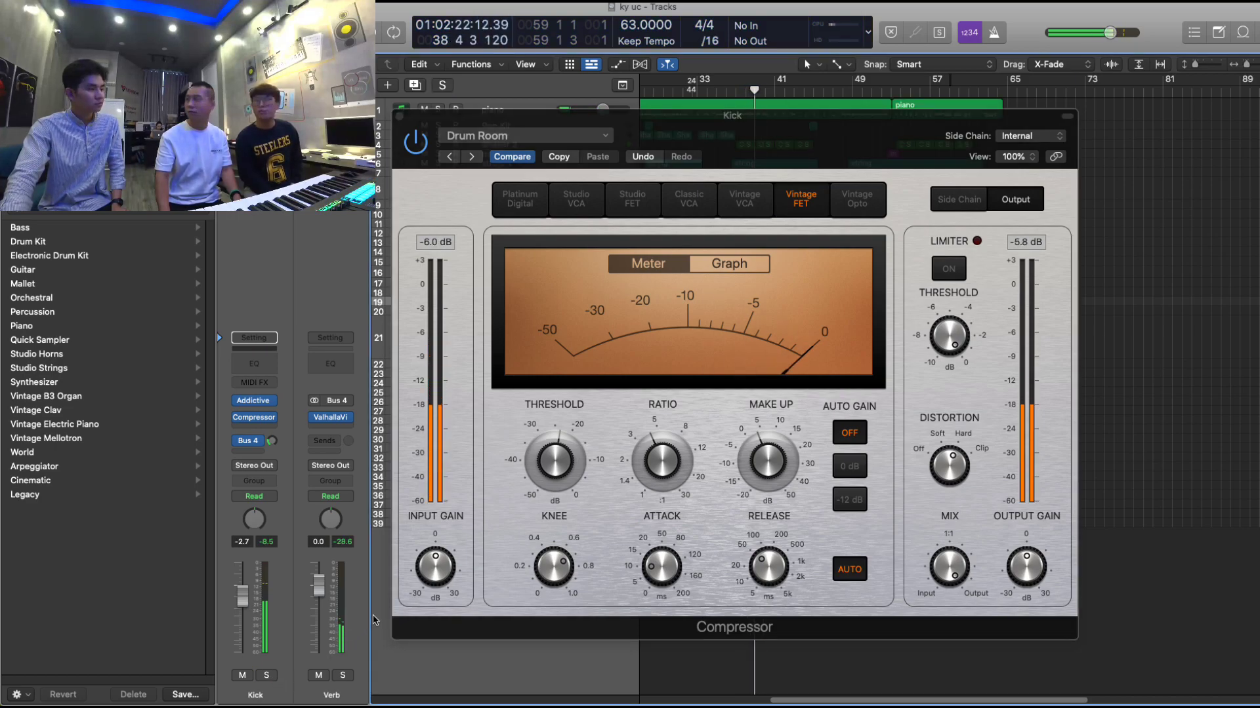
# - Solo the Kick track, reposition its Compressor window, and replay it from about bar 37
pyautogui.moveTo(419, 575)
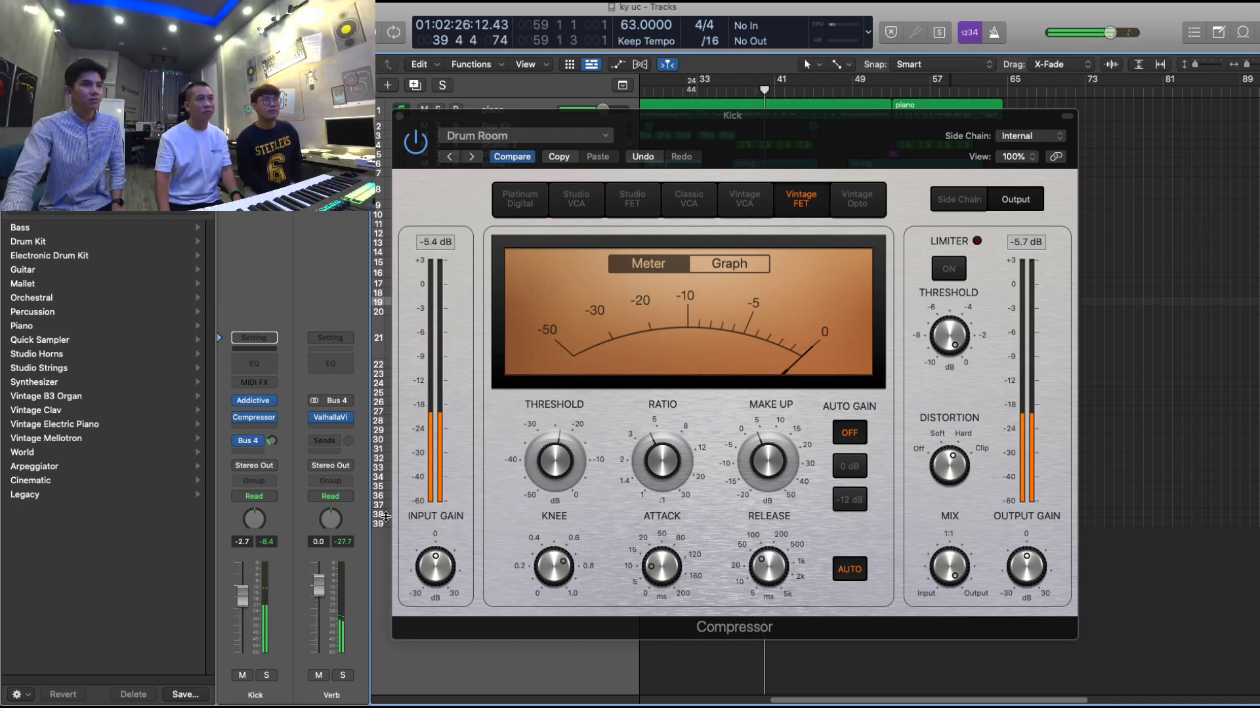
pyautogui.click(266, 676)
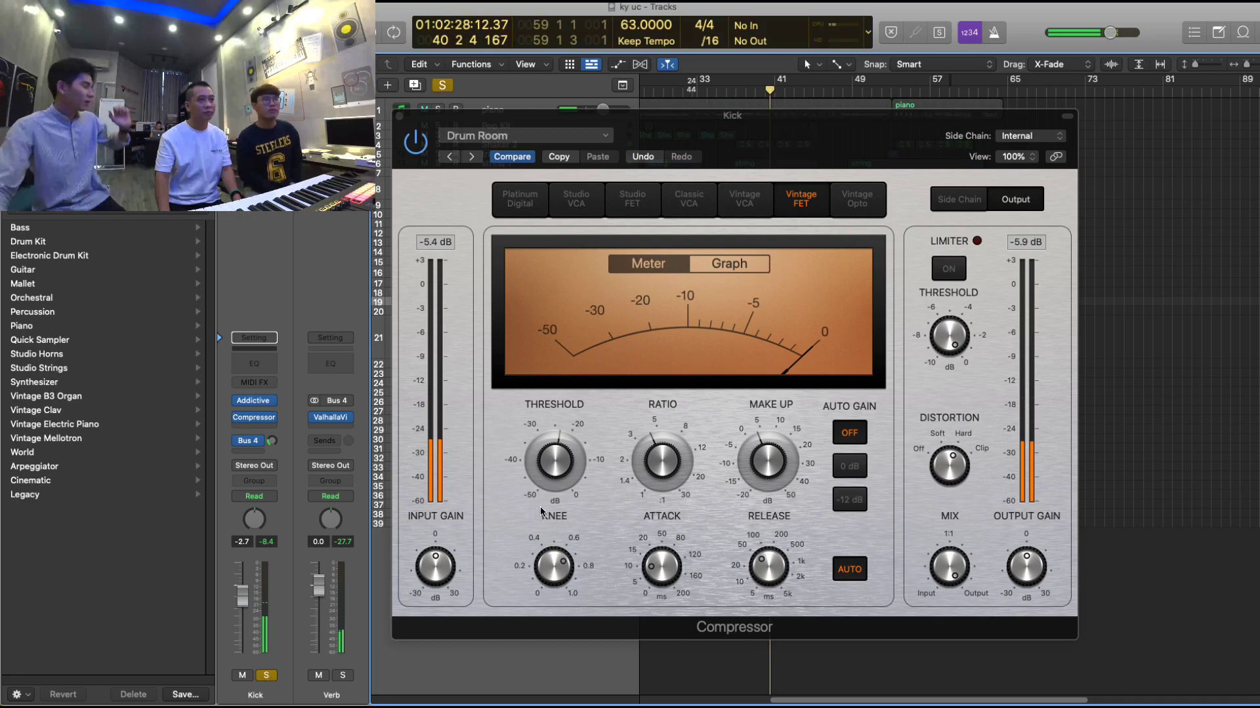
pyautogui.moveTo(544, 506)
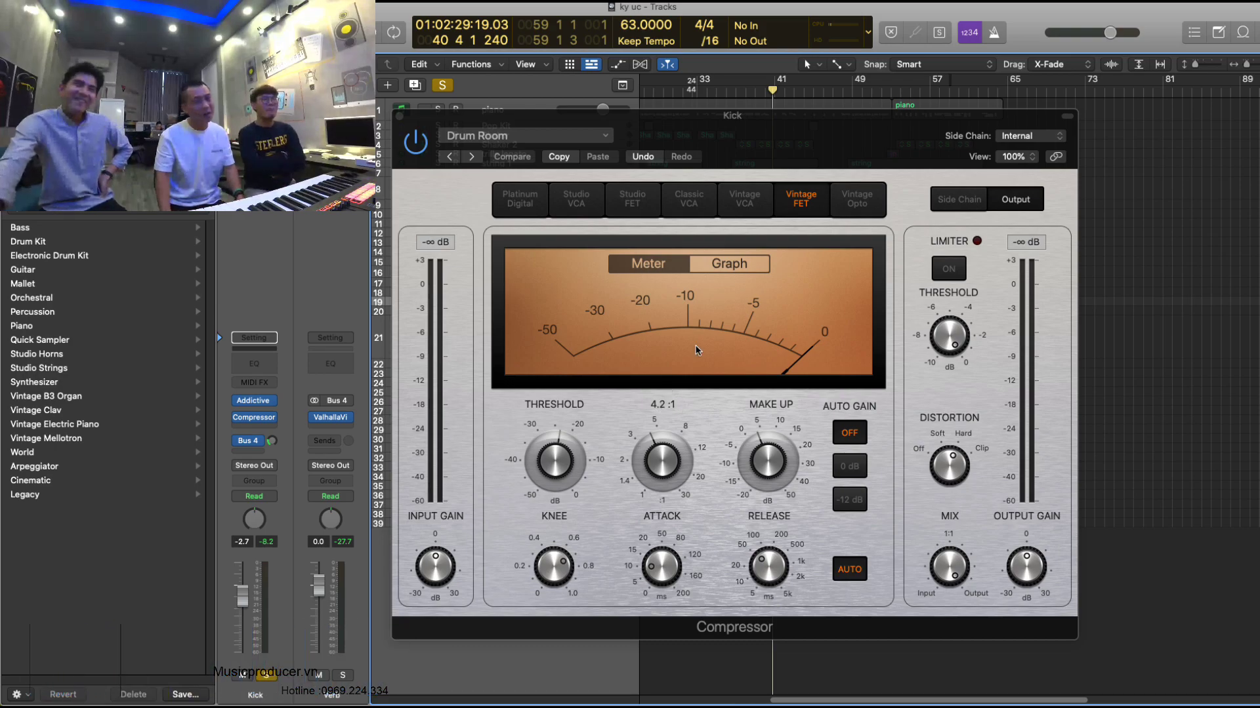
pyautogui.moveTo(763, 154)
pyautogui.mouseDown()
pyautogui.moveTo(737, 221)
pyautogui.moveTo(764, 189)
pyautogui.moveTo(743, 403)
pyautogui.moveTo(762, 163)
pyautogui.mouseUp()
pyautogui.click(734, 96)
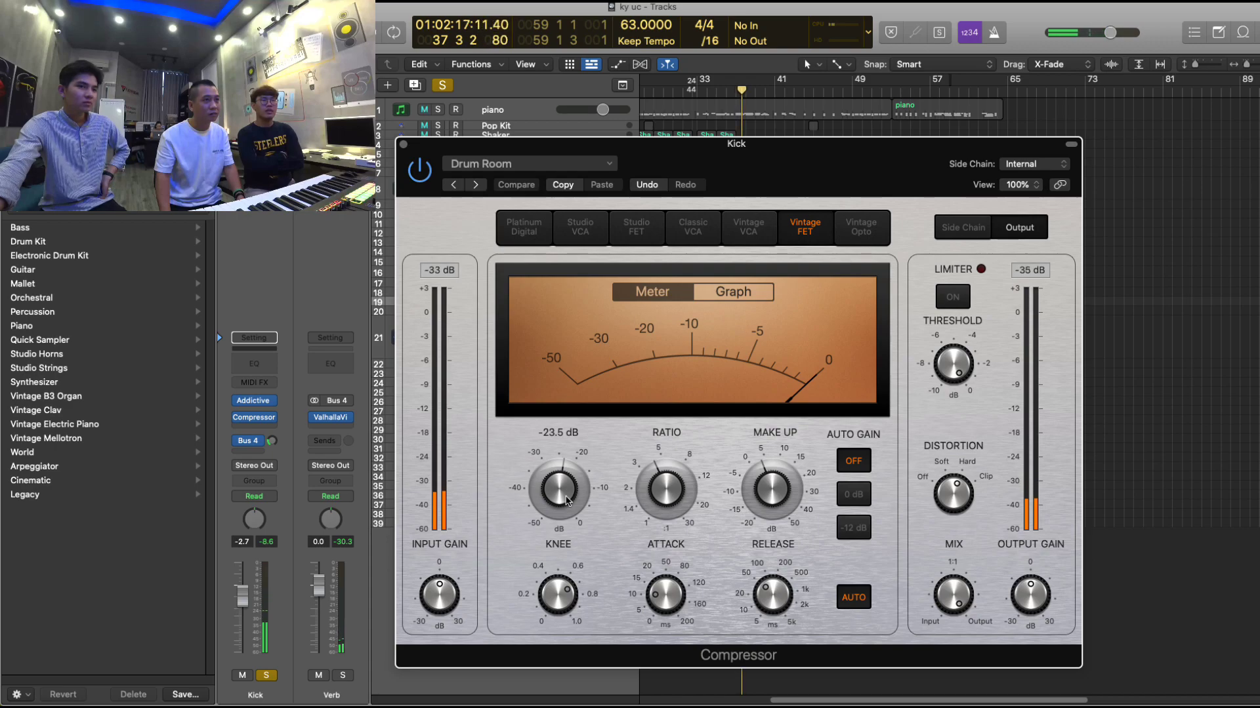
# - Set the Kick compressor's threshold to -29.0 dB and switch its display to the graph
pyautogui.moveTo(563, 510); pyautogui.dragTo(563, 512)
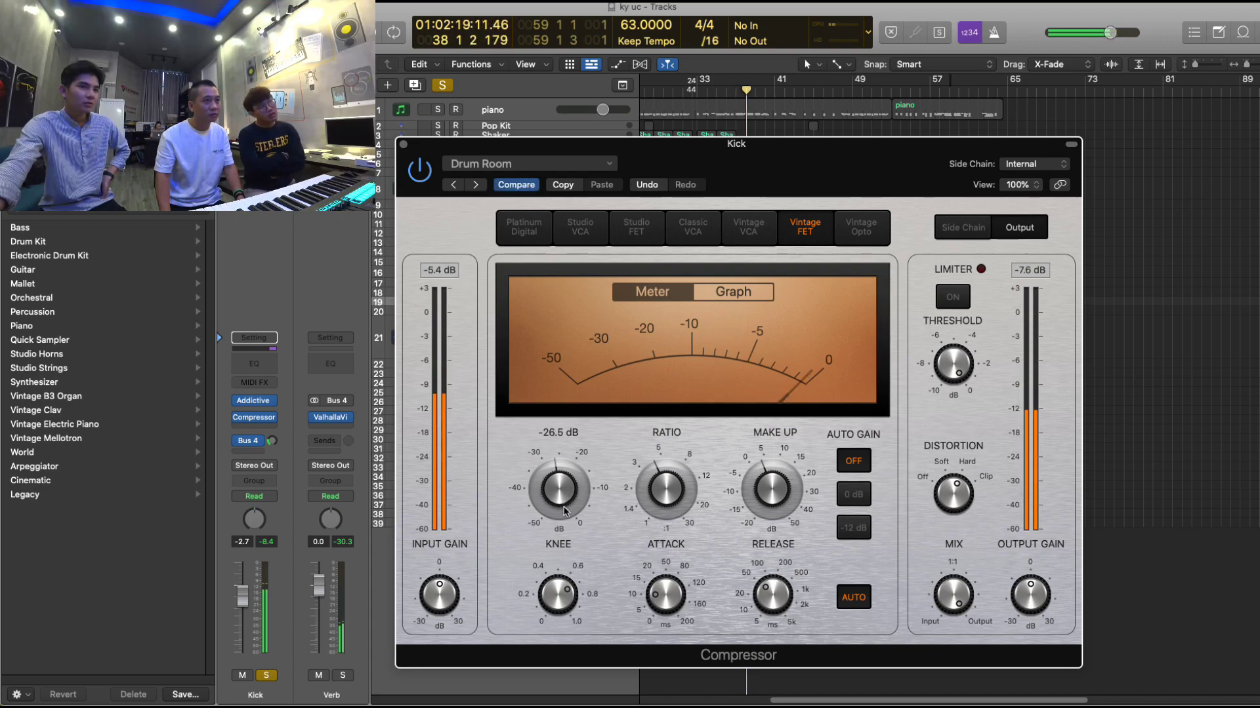
pyautogui.scroll(-1, 565, 529)
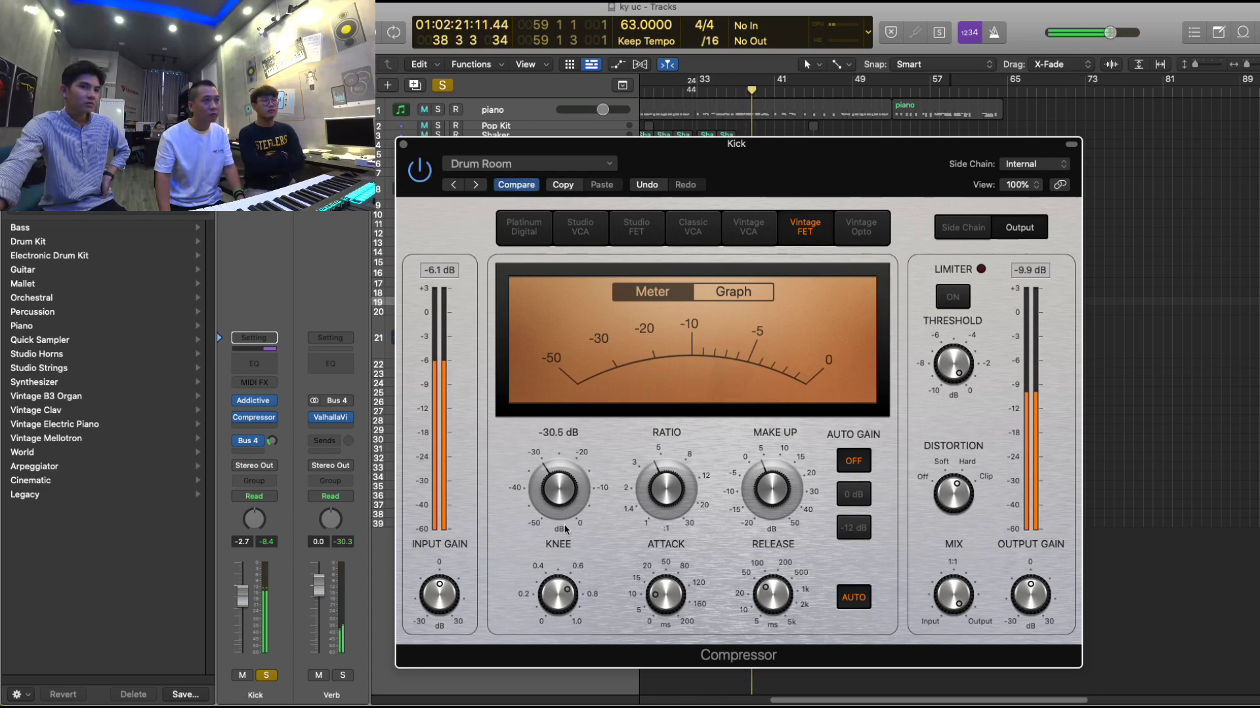
pyautogui.scroll(2, 572, 517)
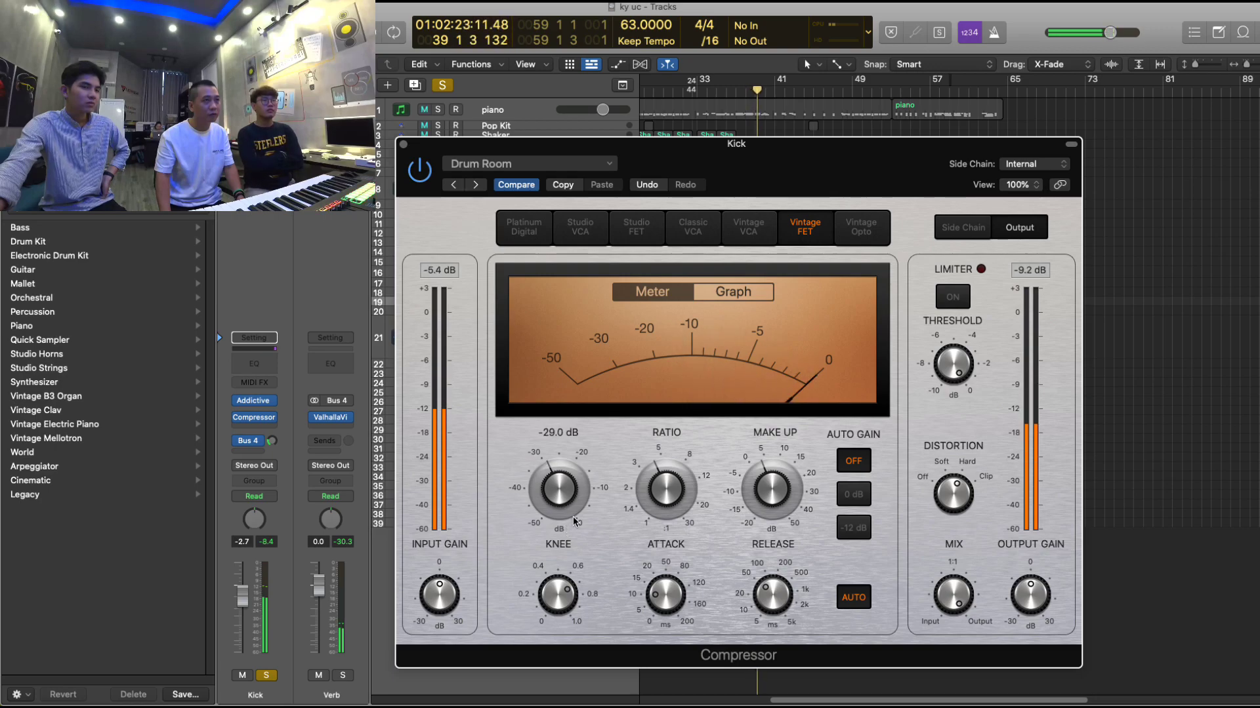
pyautogui.click(721, 295)
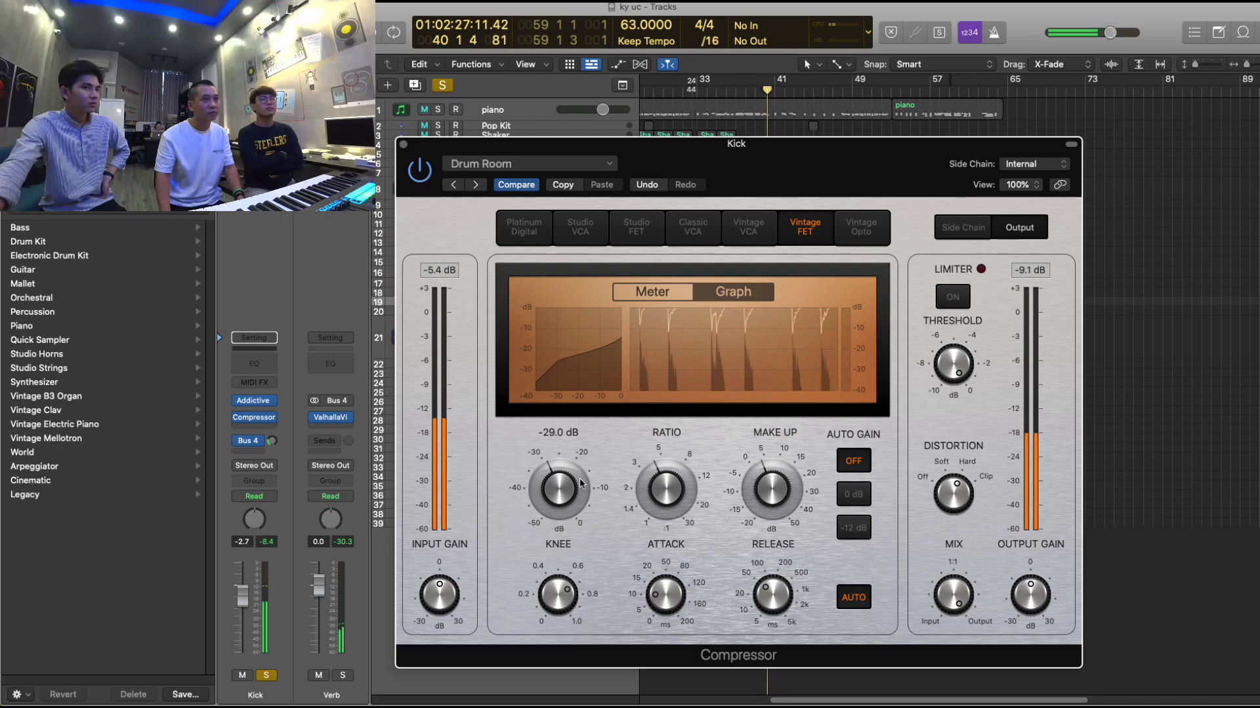
pyautogui.scroll(-1, 559, 498)
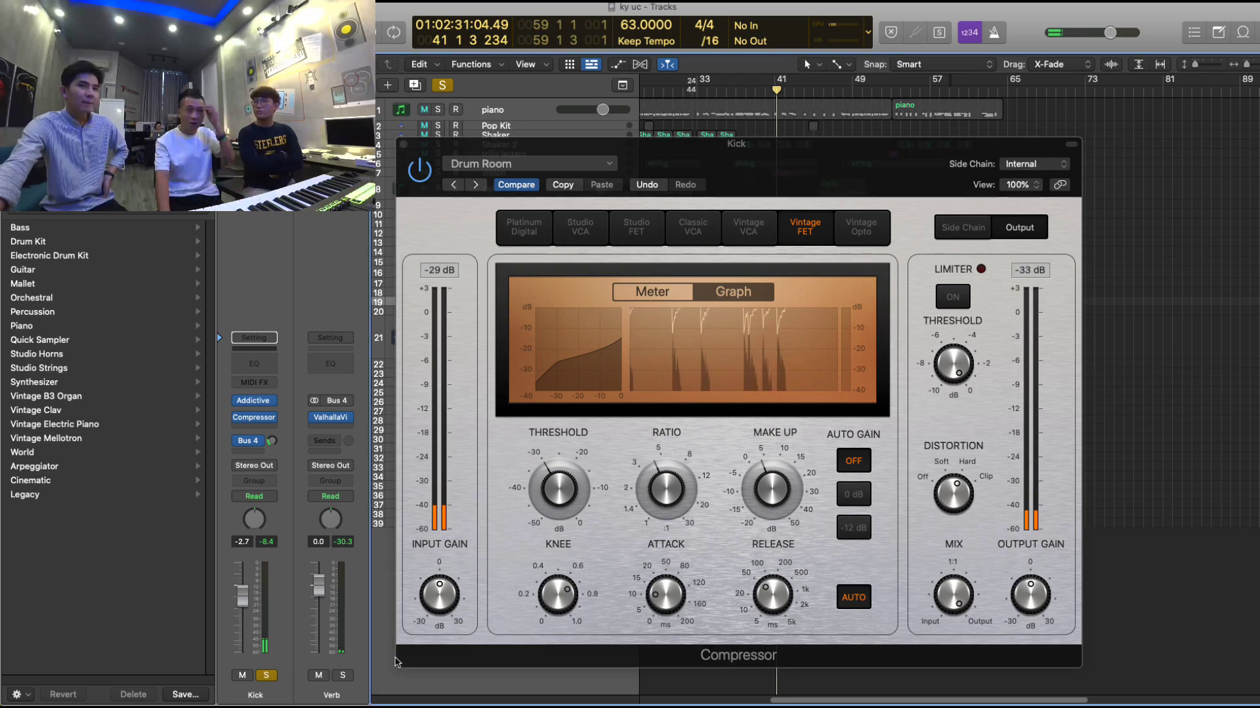
# - Close the Kick compressor, unsolo the track, and set its volume to -1.8 dB while playing the full mix
pyautogui.click(404, 144)
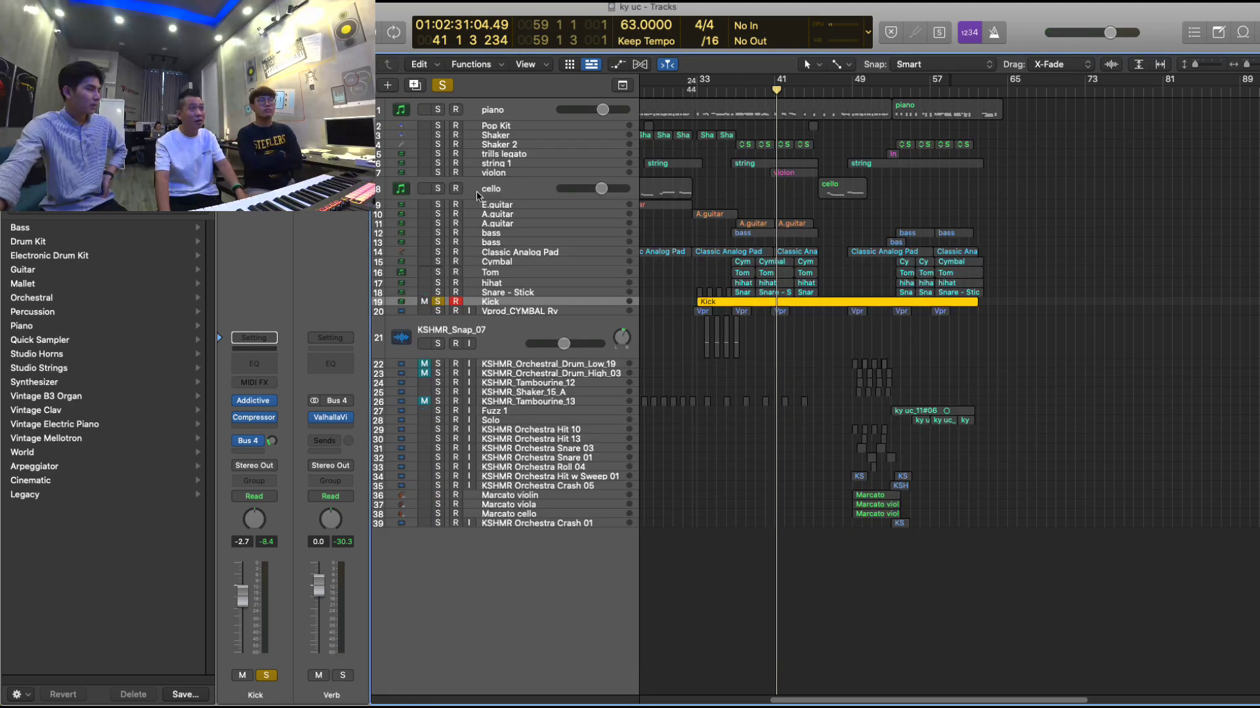
pyautogui.click(439, 302)
pyautogui.press('space')
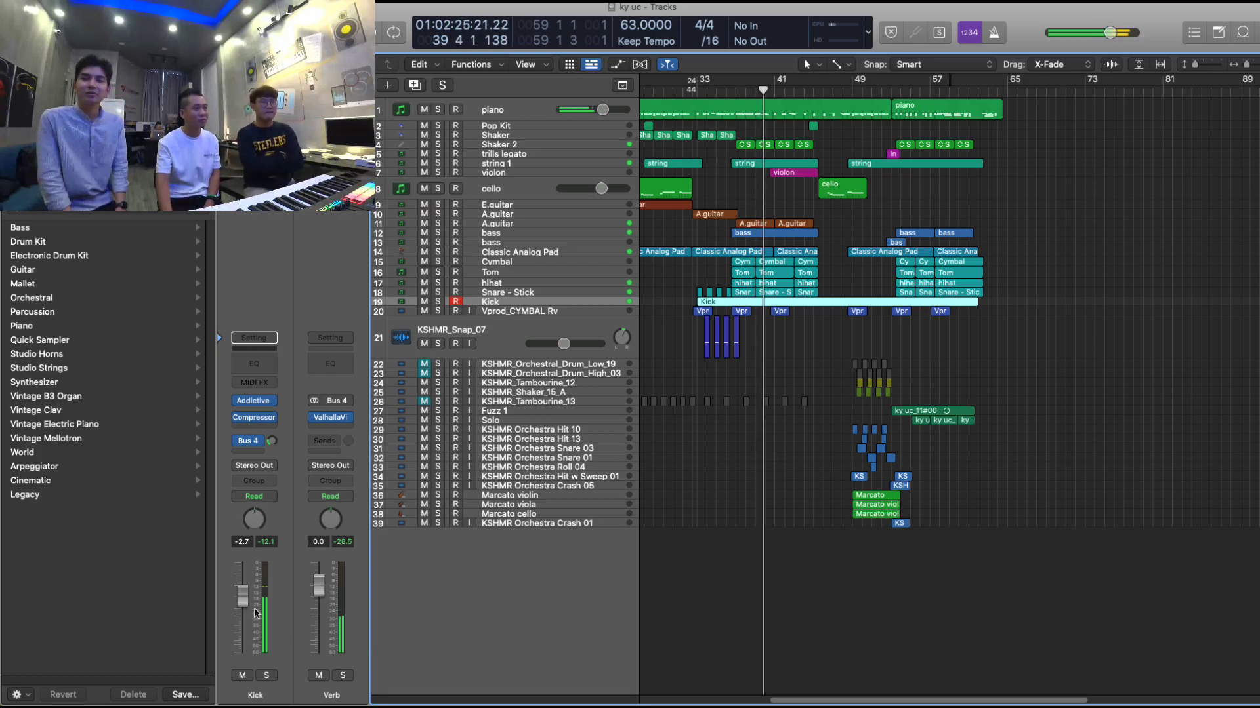
pyautogui.click(745, 610)
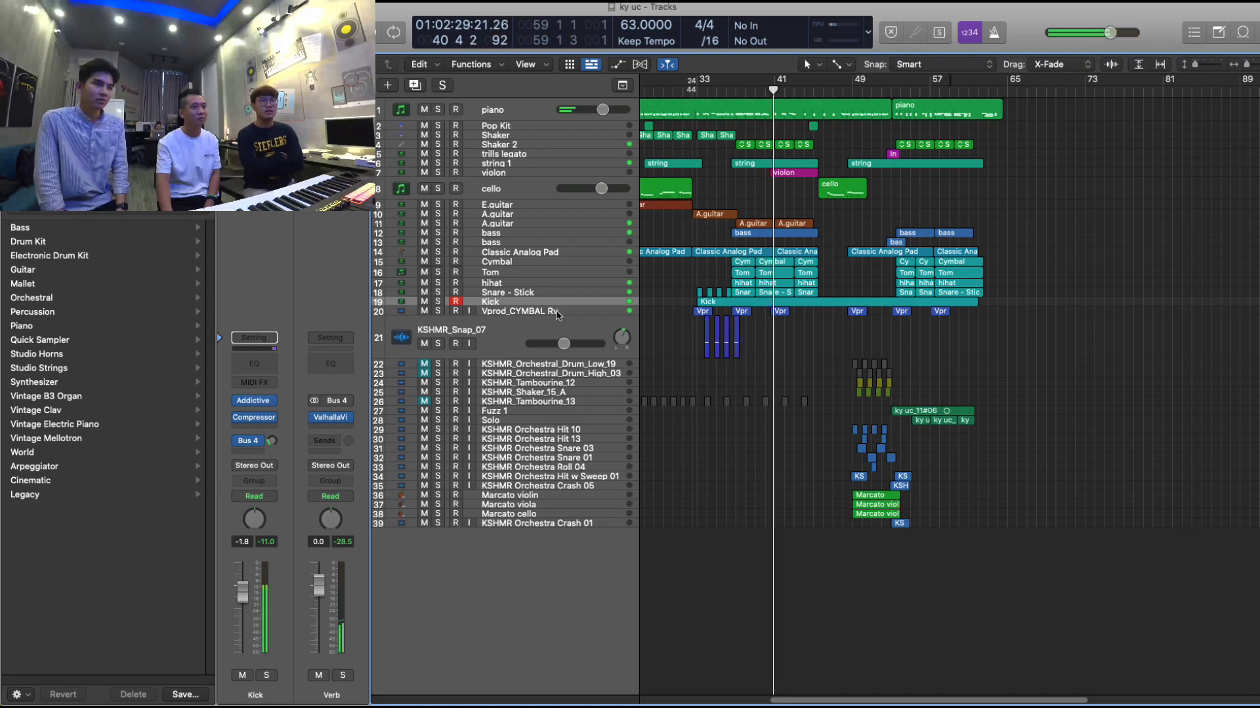
# - Select the KSHMR_Snap_07 track and examine the mix's frequency spectrum in the Stereo Out's Pro-Q 3 during playback
pyautogui.press('Up')
pyautogui.click(520, 336)
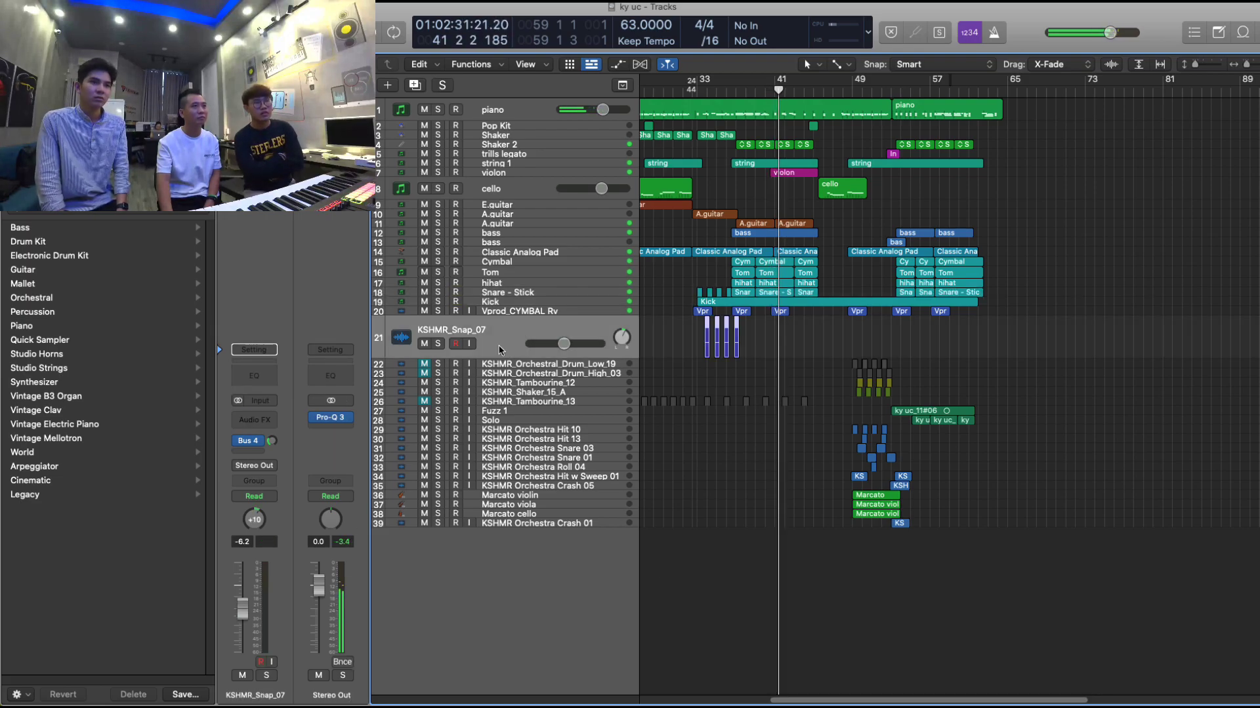
pyautogui.click(331, 418)
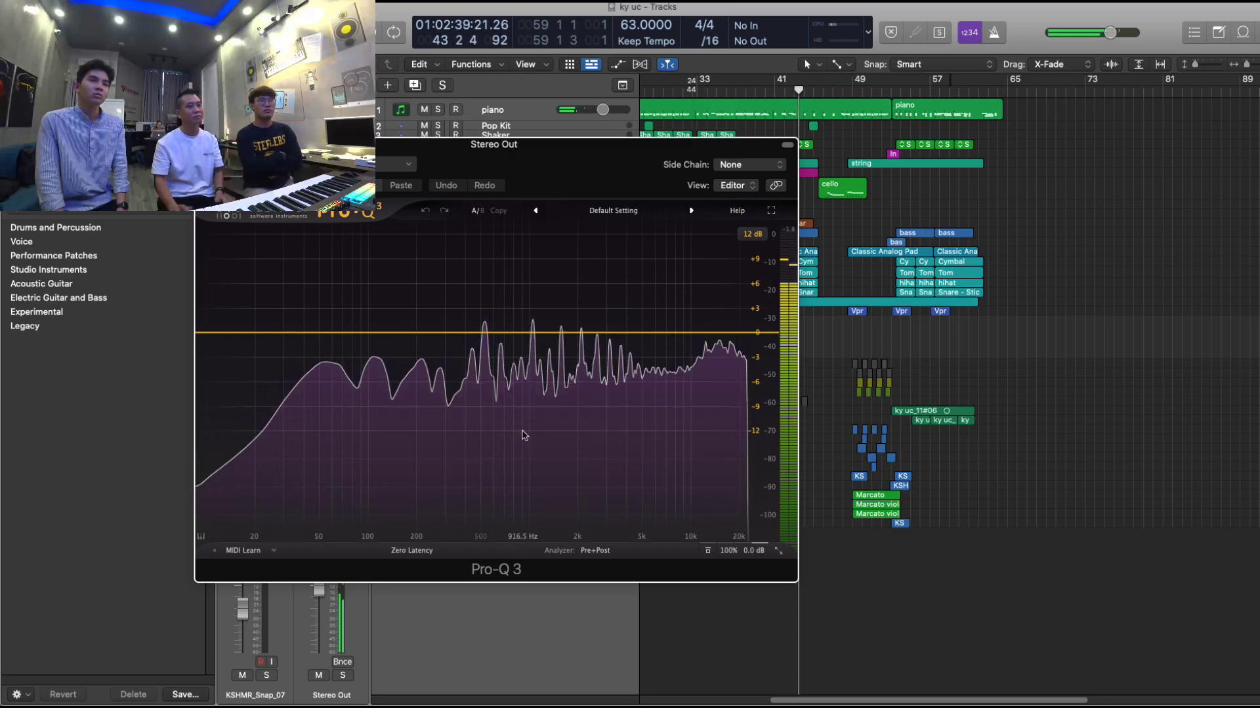
pyautogui.moveTo(642, 149); pyautogui.dragTo(881, 82)
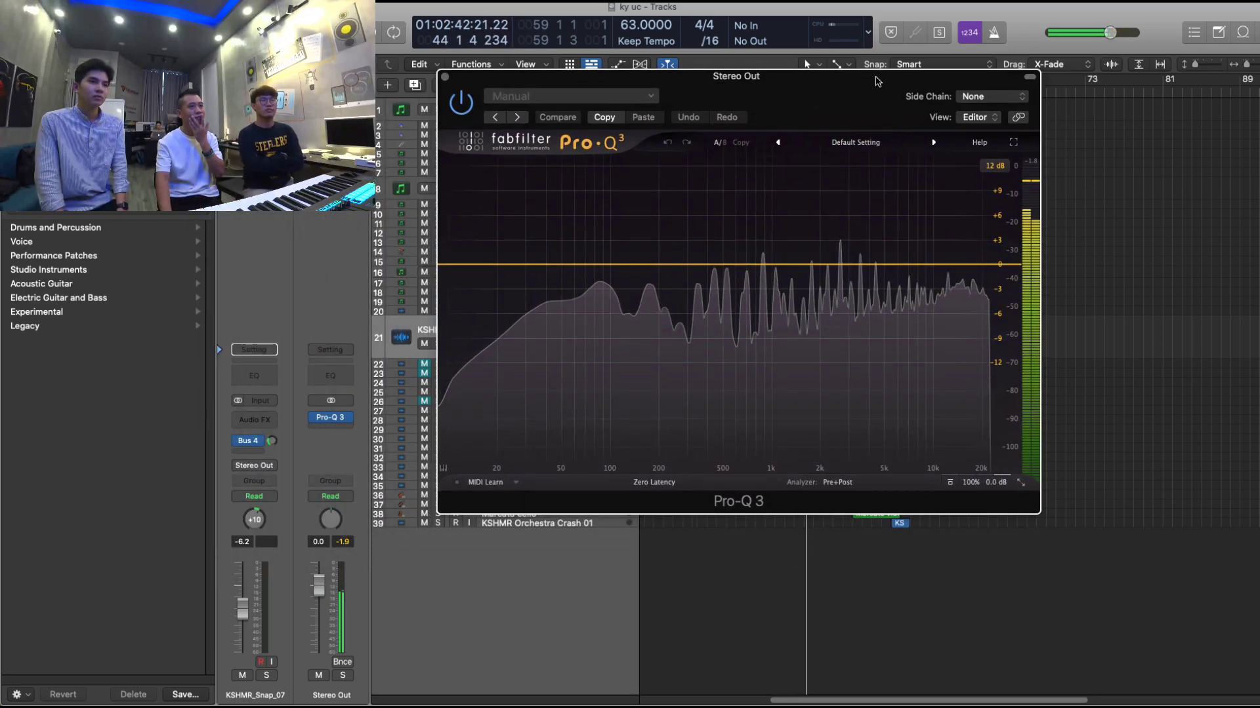
pyautogui.click(444, 76)
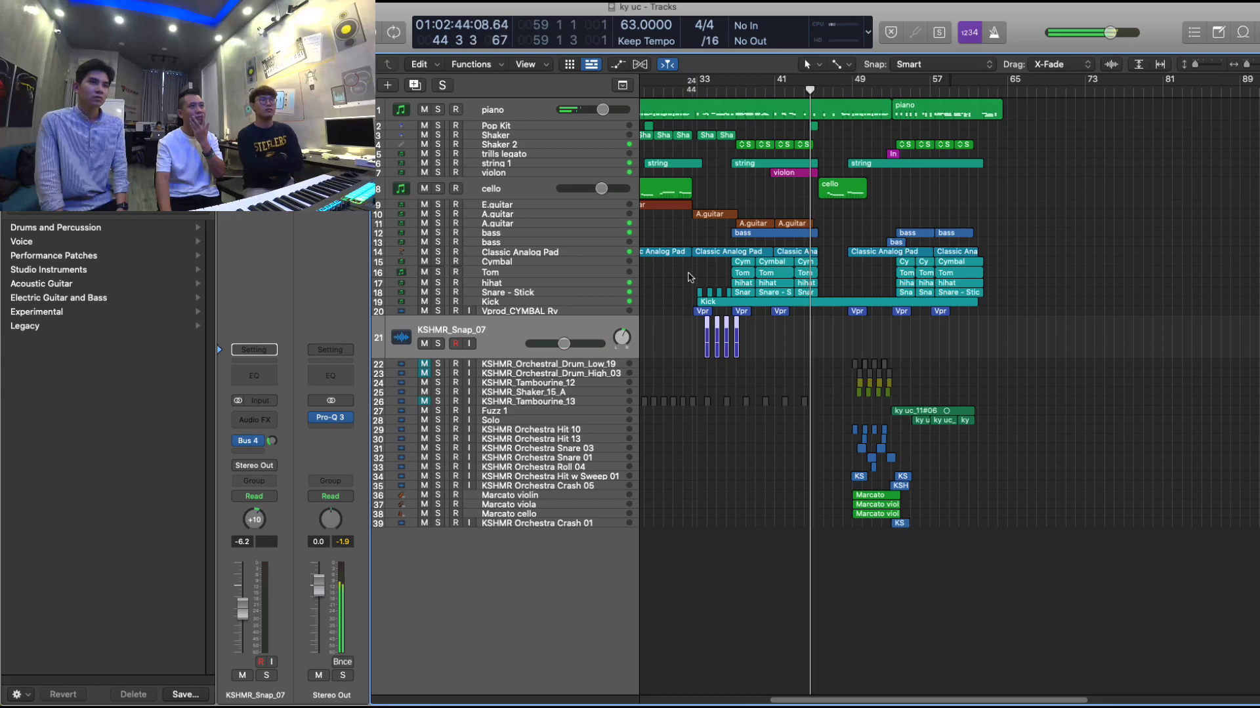
# - Solo the Kick from about bar 37, set its compressor threshold to -27.0 dB, and return to the full mix
pyautogui.click(567, 301)
pyautogui.press('s')
pyautogui.hotkey('shift', ',')
pyautogui.click(254, 417)
pyautogui.moveTo(565, 484); pyautogui.dragTo(586, 469)
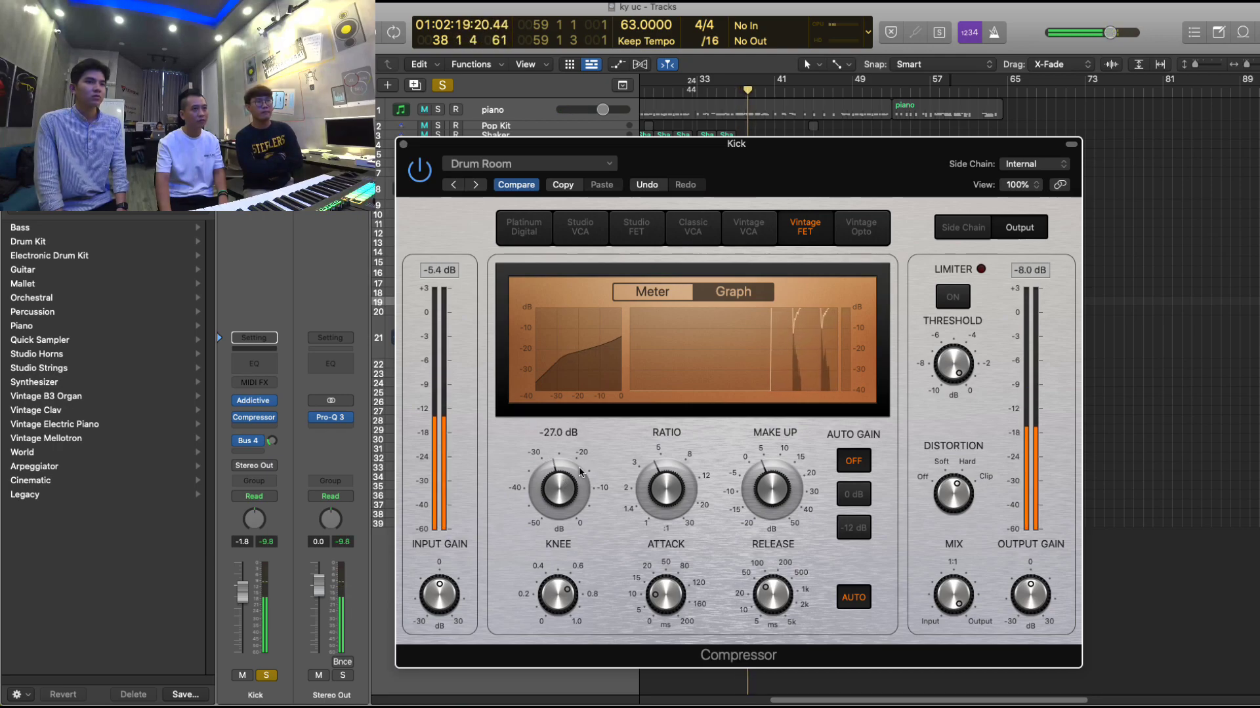
pyautogui.press('super+w')
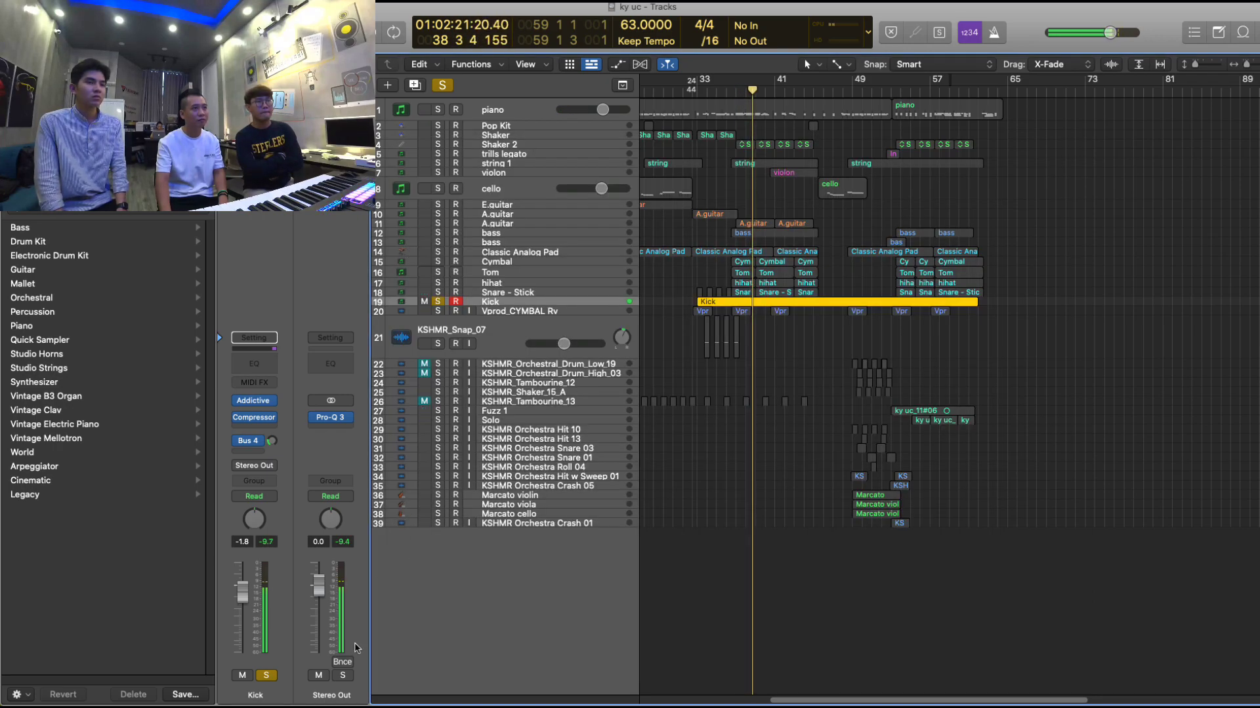
pyautogui.press('s')
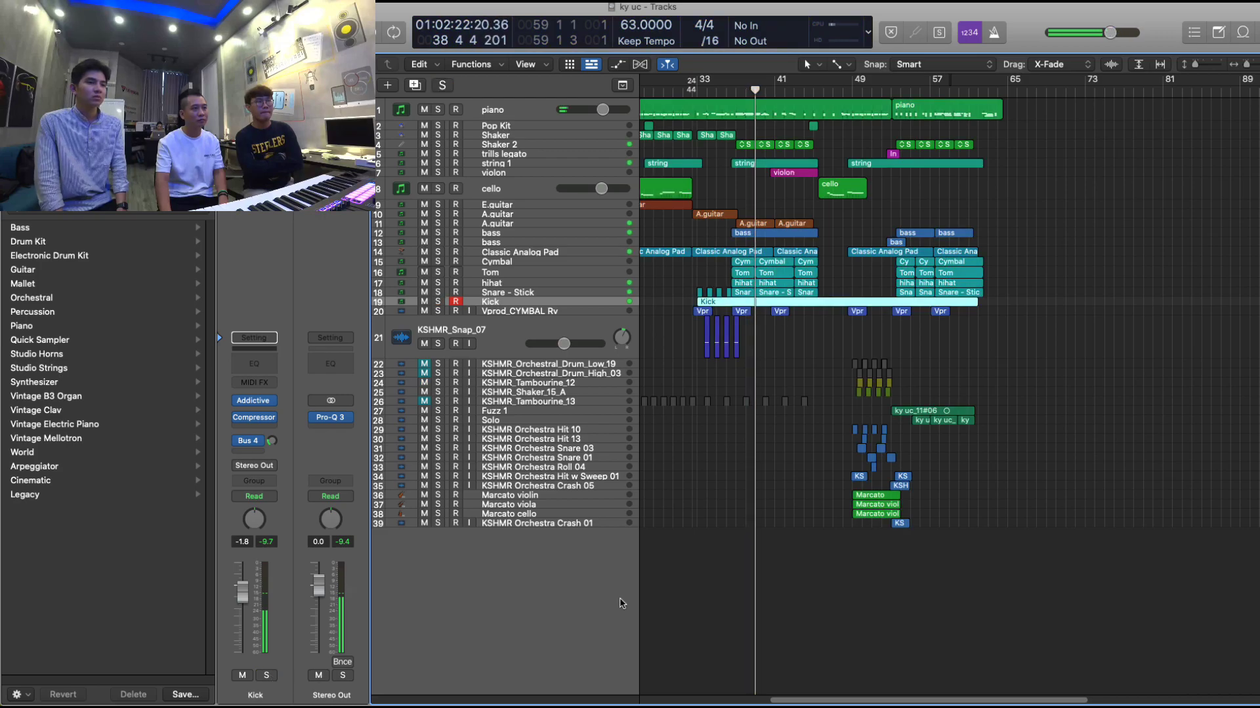
pyautogui.click(720, 553)
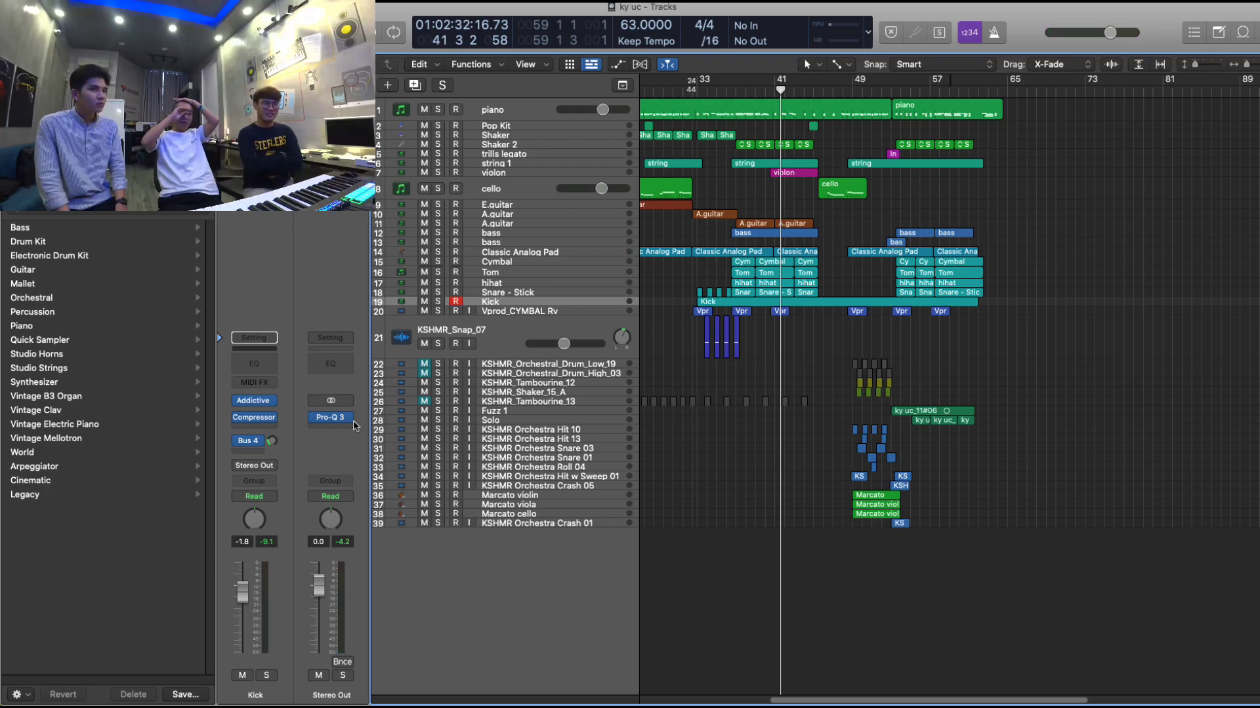
pyautogui.click(339, 432)
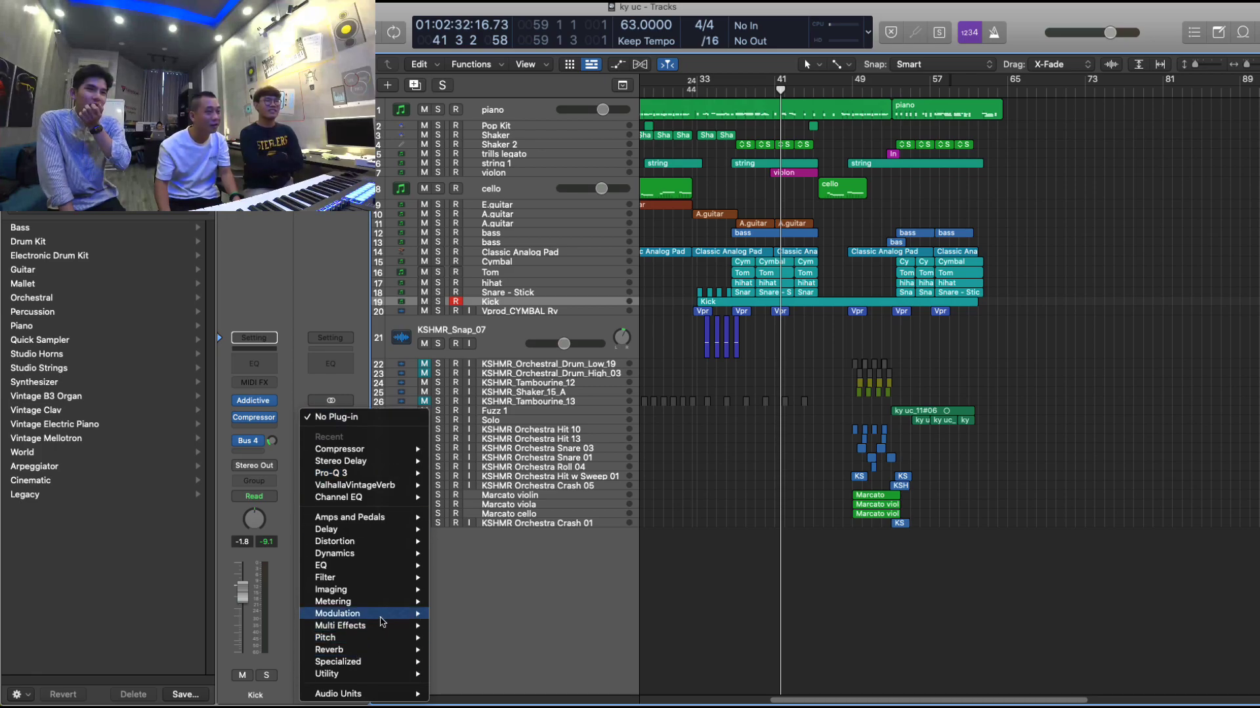
pyautogui.moveTo(385, 616)
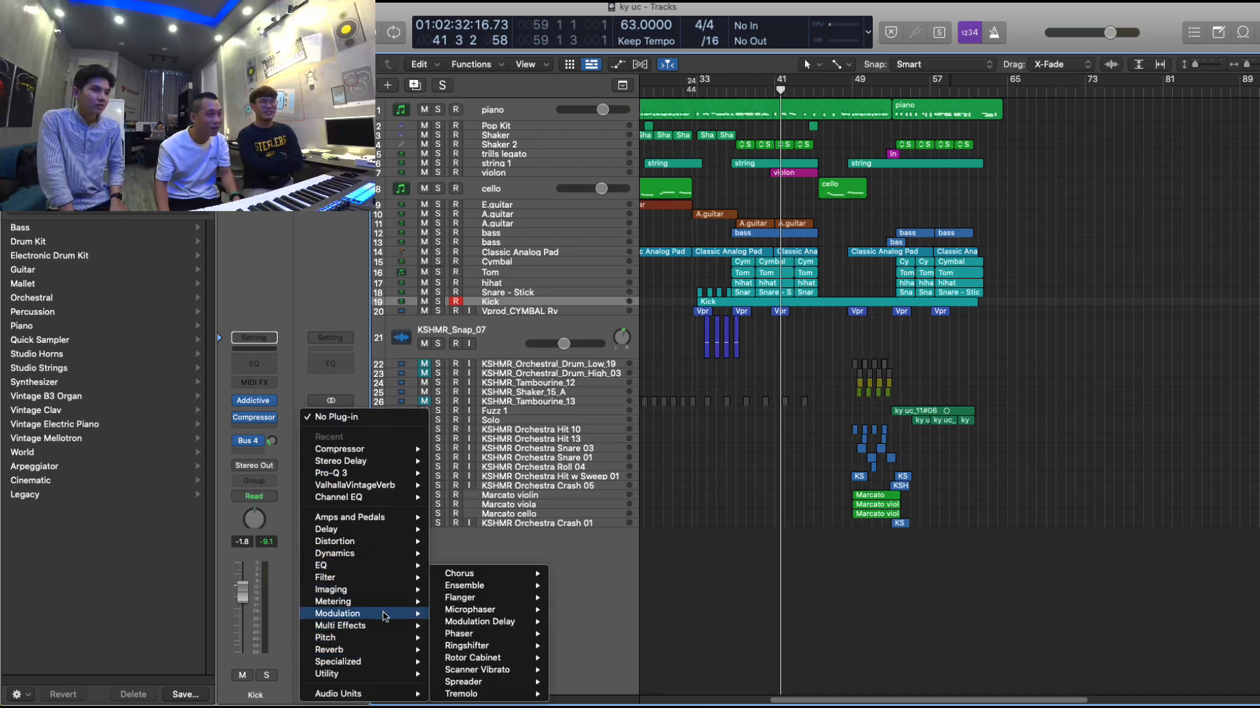
pyautogui.click(487, 590)
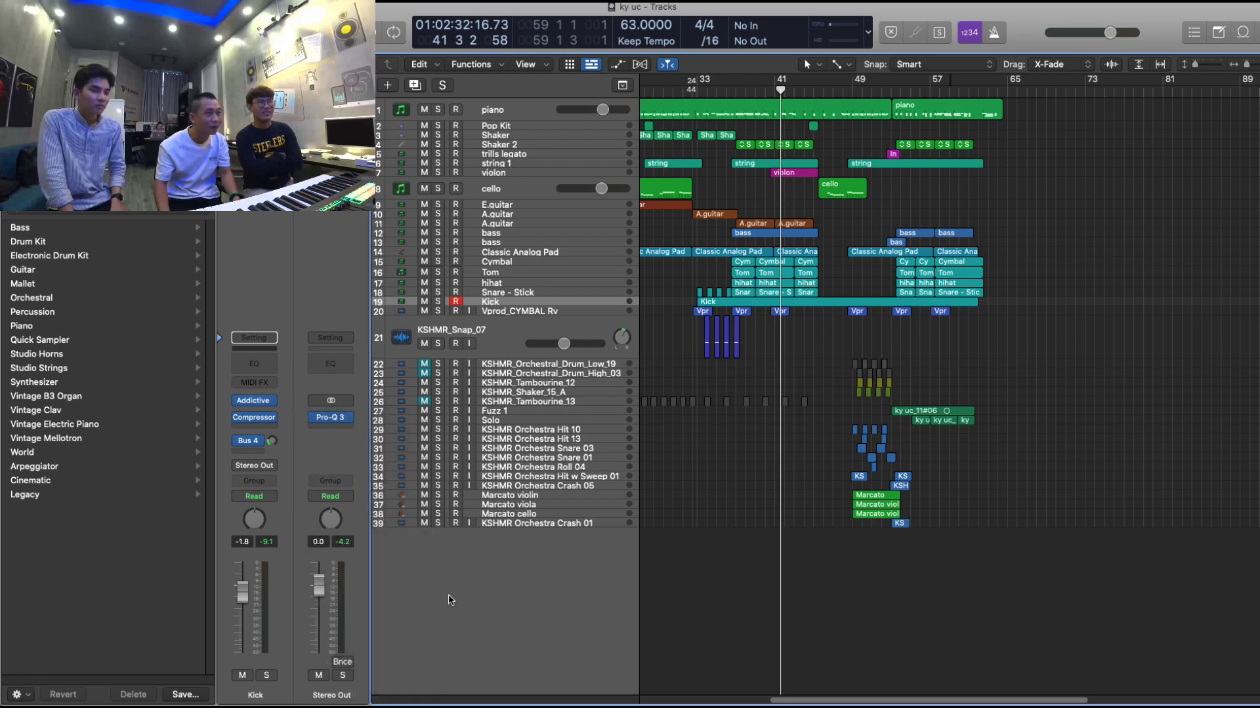
# - Insert the stereo FabFilter Pro-L 2 limiter after Pro-Q 3 on the Stereo Out
pyautogui.click(344, 431)
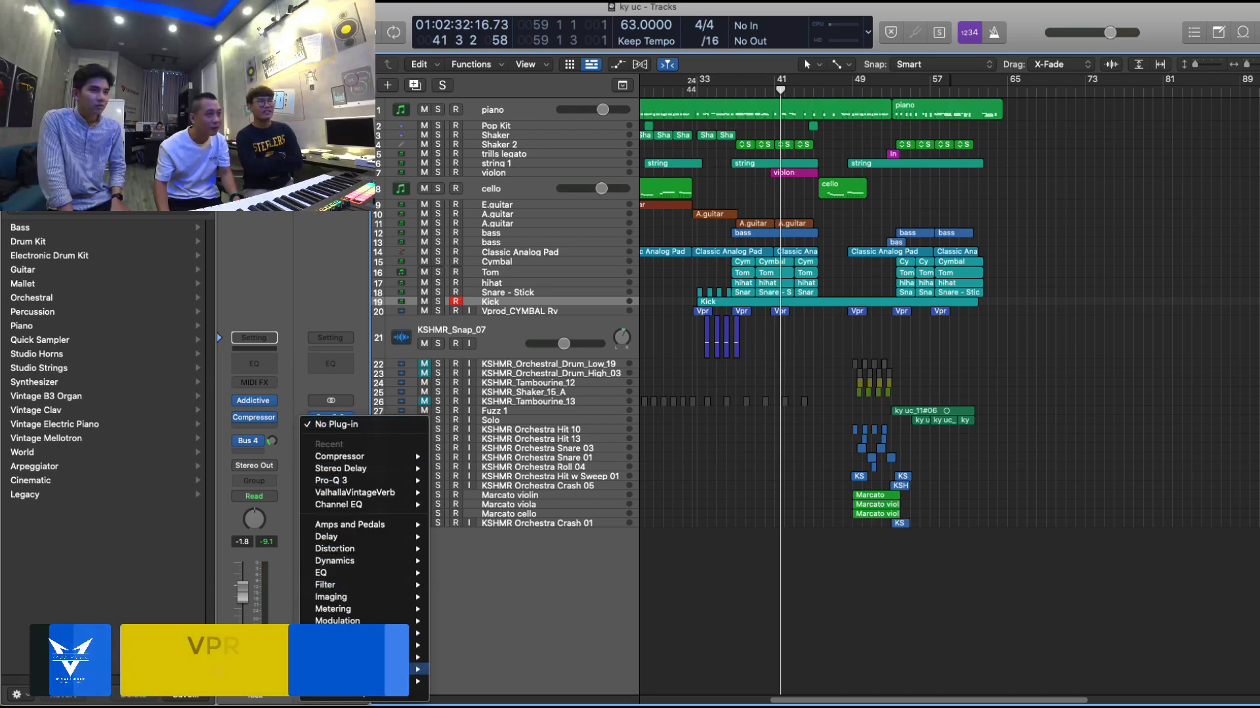
pyautogui.moveTo(388, 609)
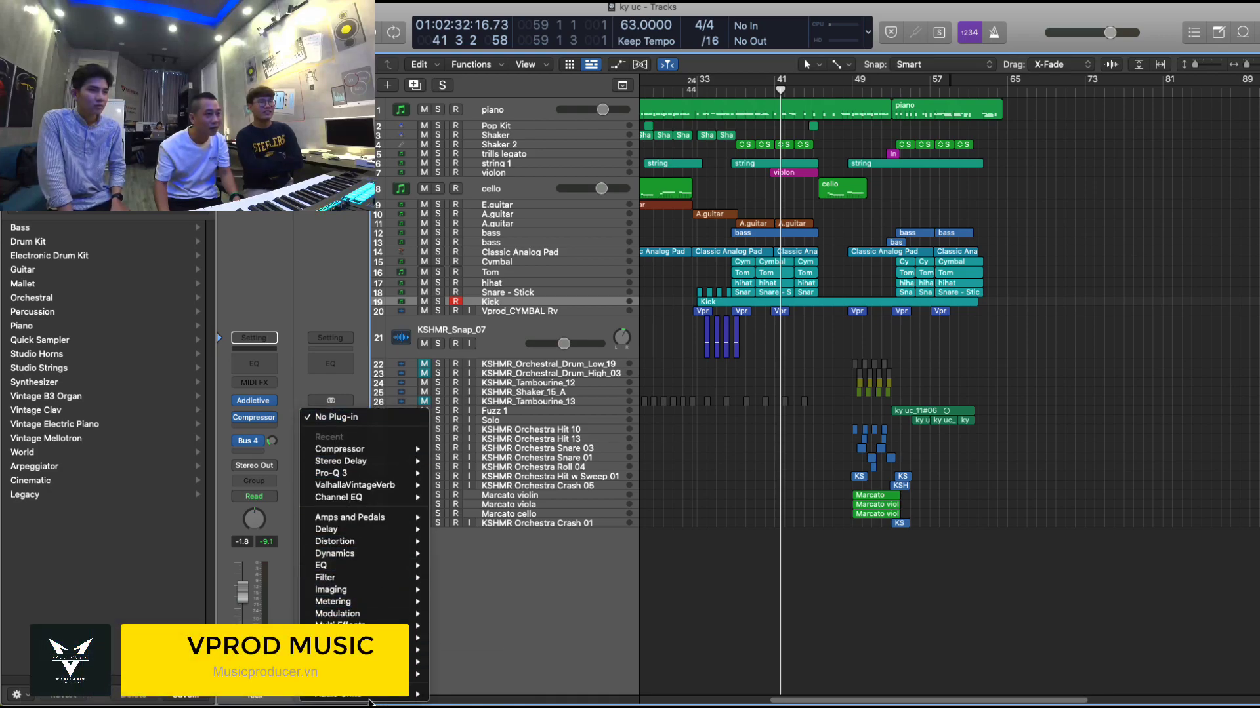
pyautogui.moveTo(397, 695)
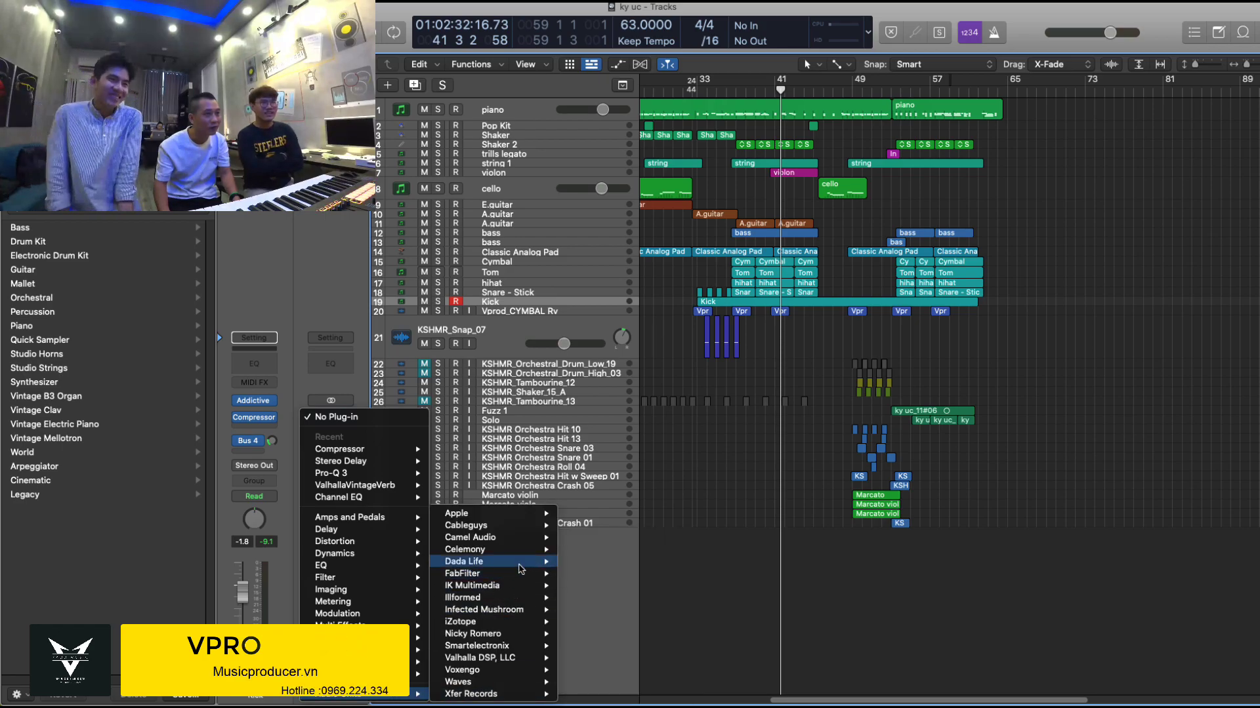
pyautogui.moveTo(515, 683)
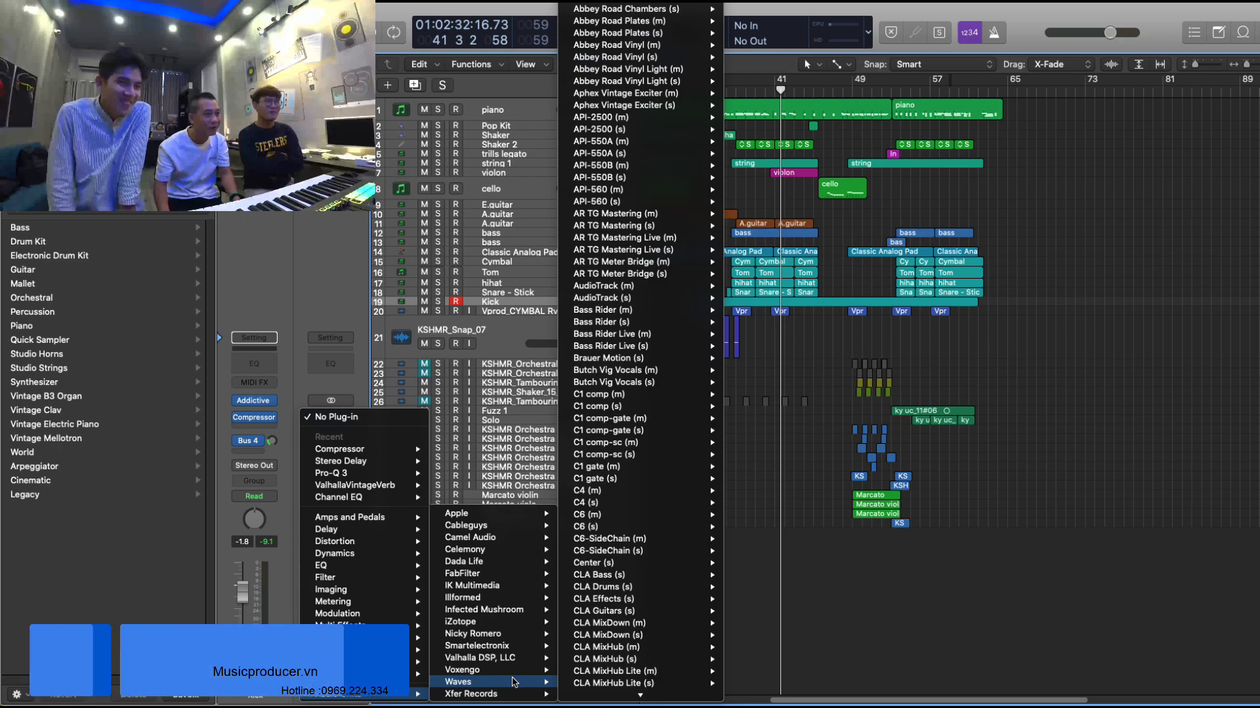
pyautogui.moveTo(528, 563)
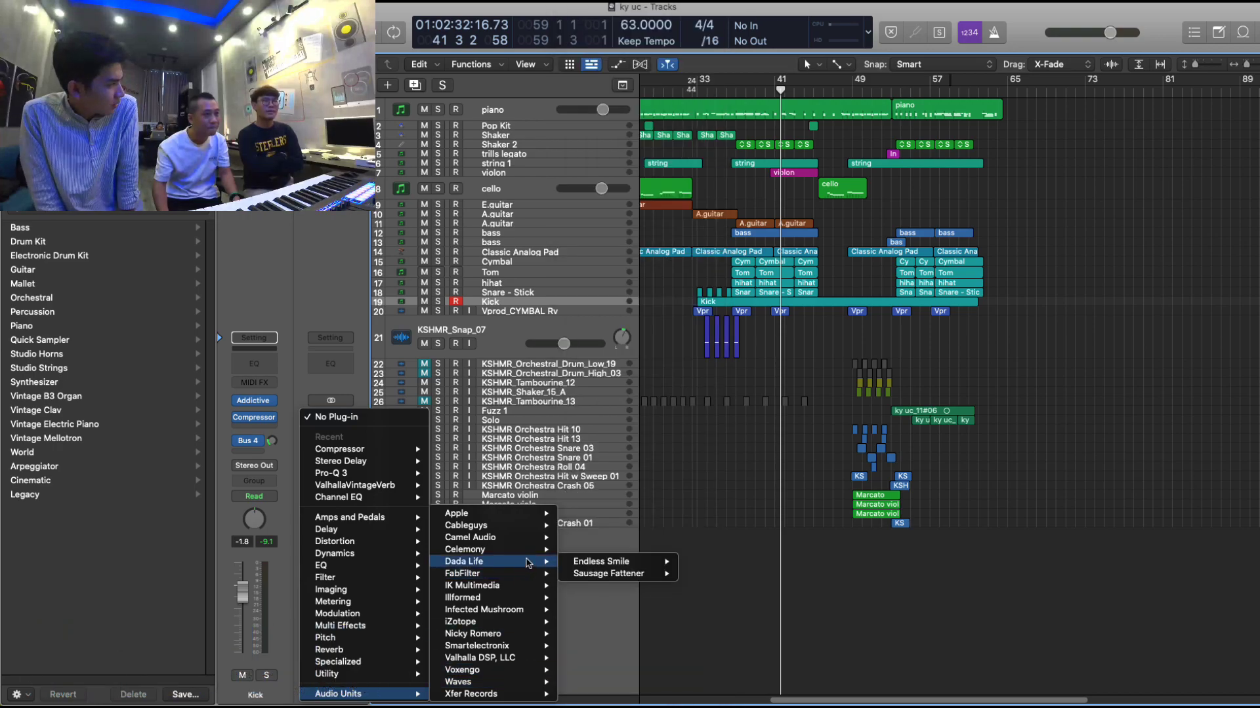
pyautogui.moveTo(635, 612)
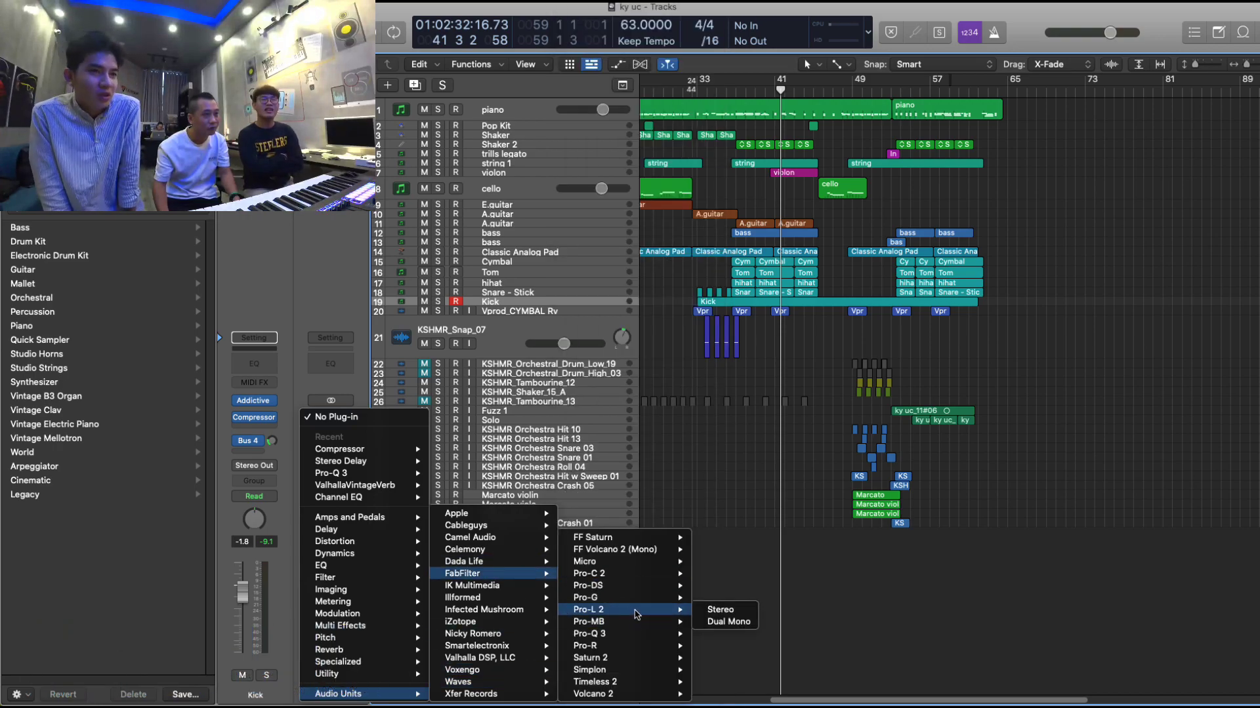
pyautogui.click(715, 610)
# - Play the mix from about bar 37, raise the Pro-L 2 gain to +4.8 dB, and close the limiter
pyautogui.press('space')
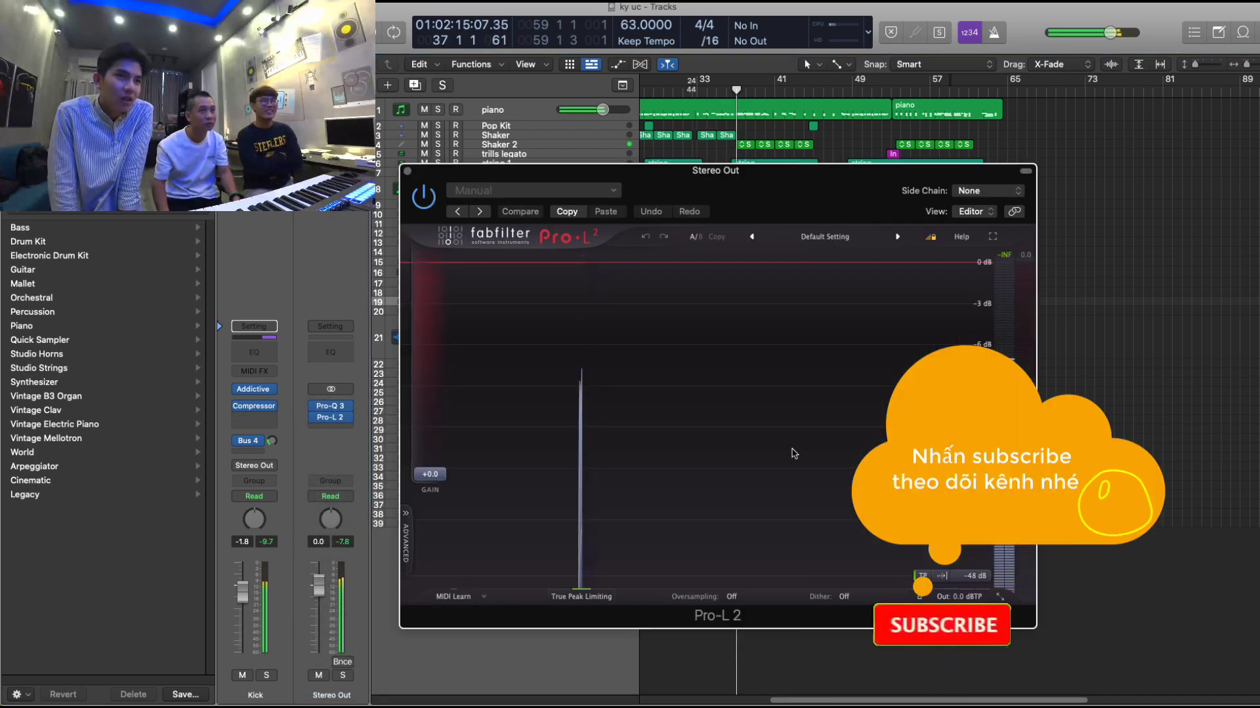
pyautogui.moveTo(436, 480); pyautogui.dragTo(478, 444)
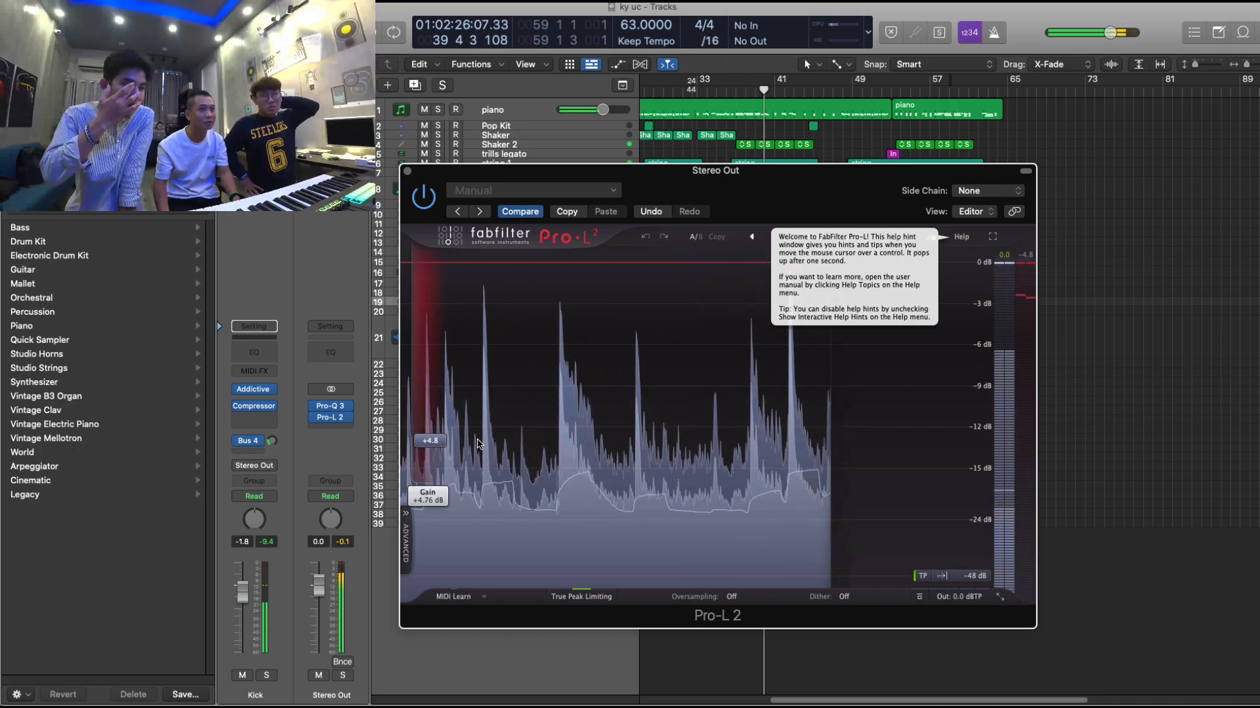
pyautogui.click(408, 171)
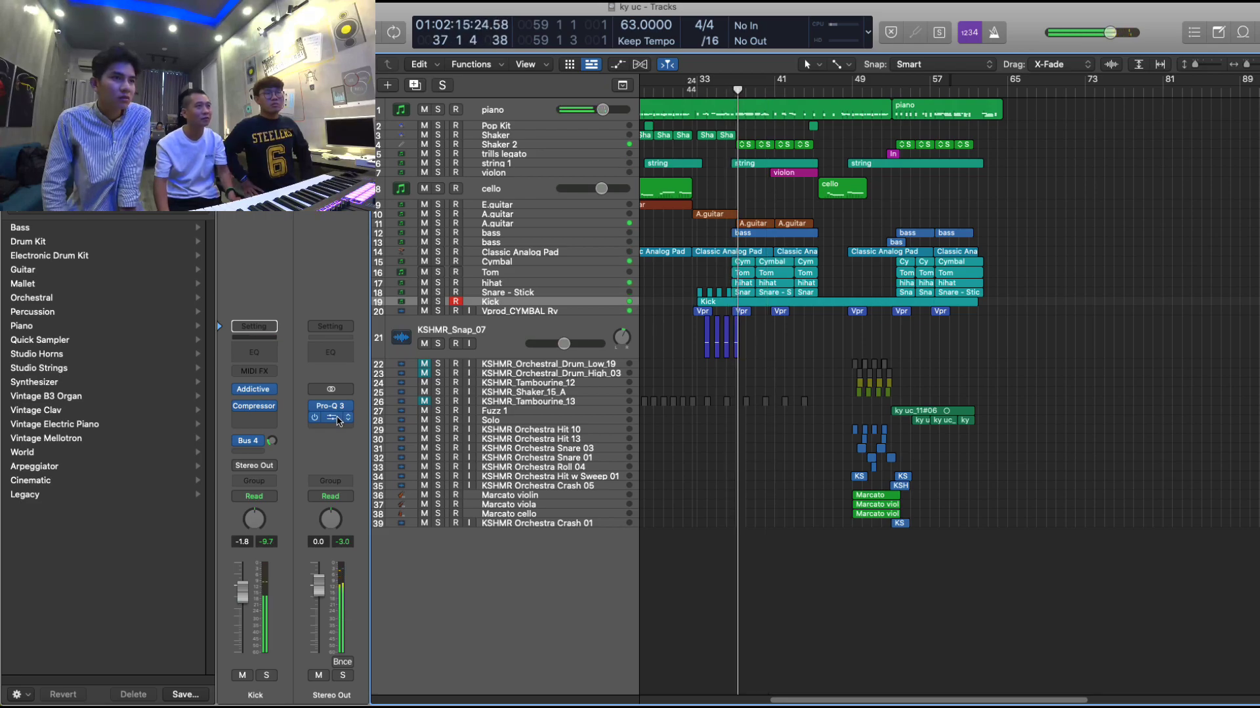
# - Reopen the Stereo Out's Pro-L 2 during playback, set its gain to +4.5 dB, and close it
pyautogui.click(331, 420)
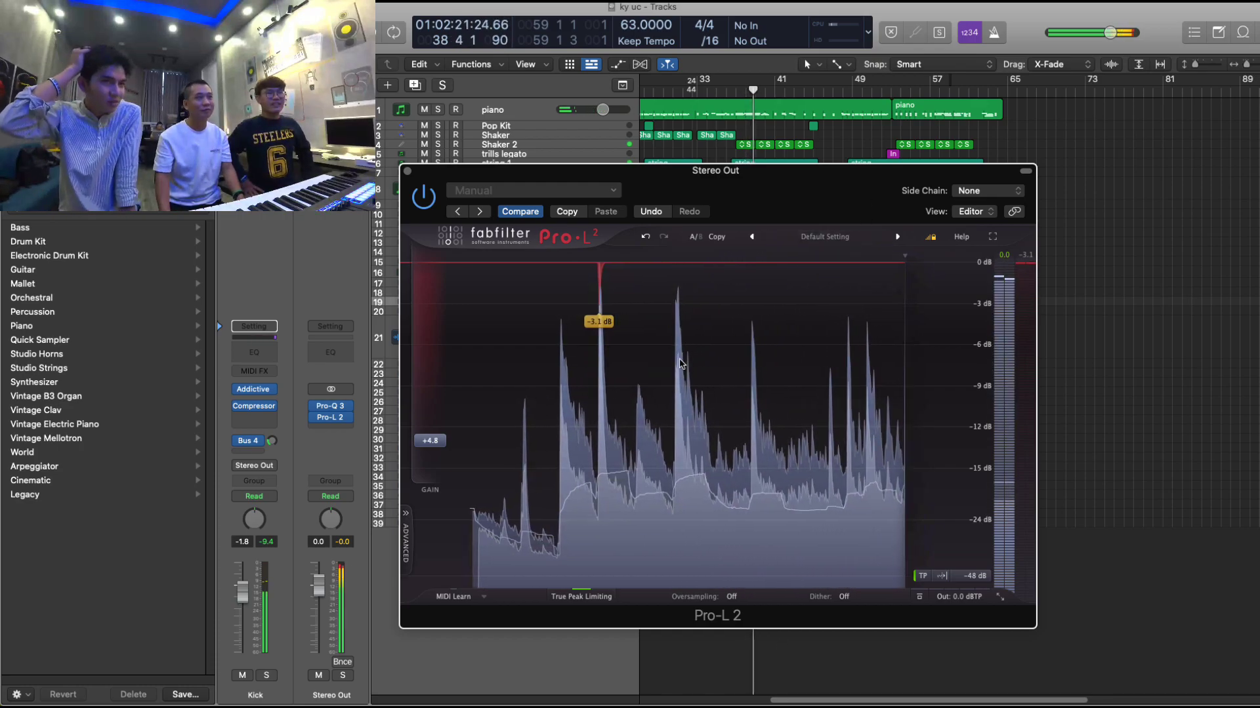
pyautogui.moveTo(438, 448)
pyautogui.moveTo(438, 448); pyautogui.dragTo(439, 452)
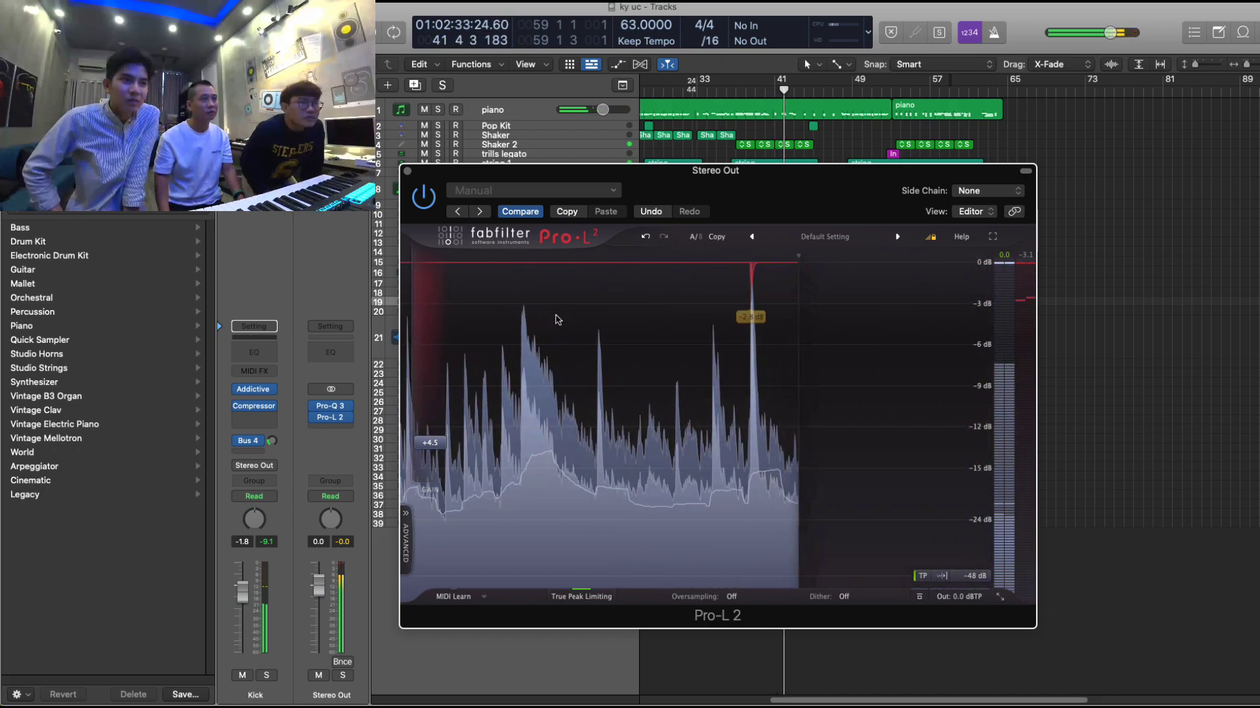
pyautogui.click(407, 171)
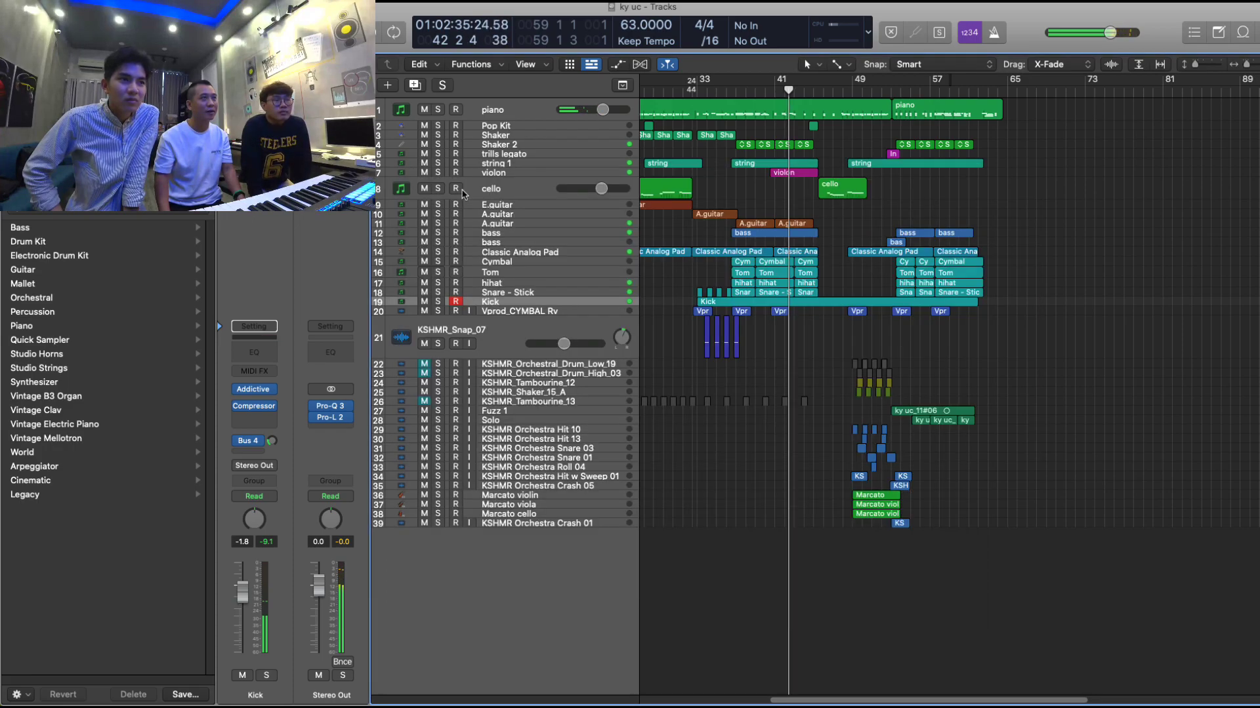
# - Solo the Snare - Stick track, lower its volume to -3.9 dB, and return to the full mix
pyautogui.click(432, 295)
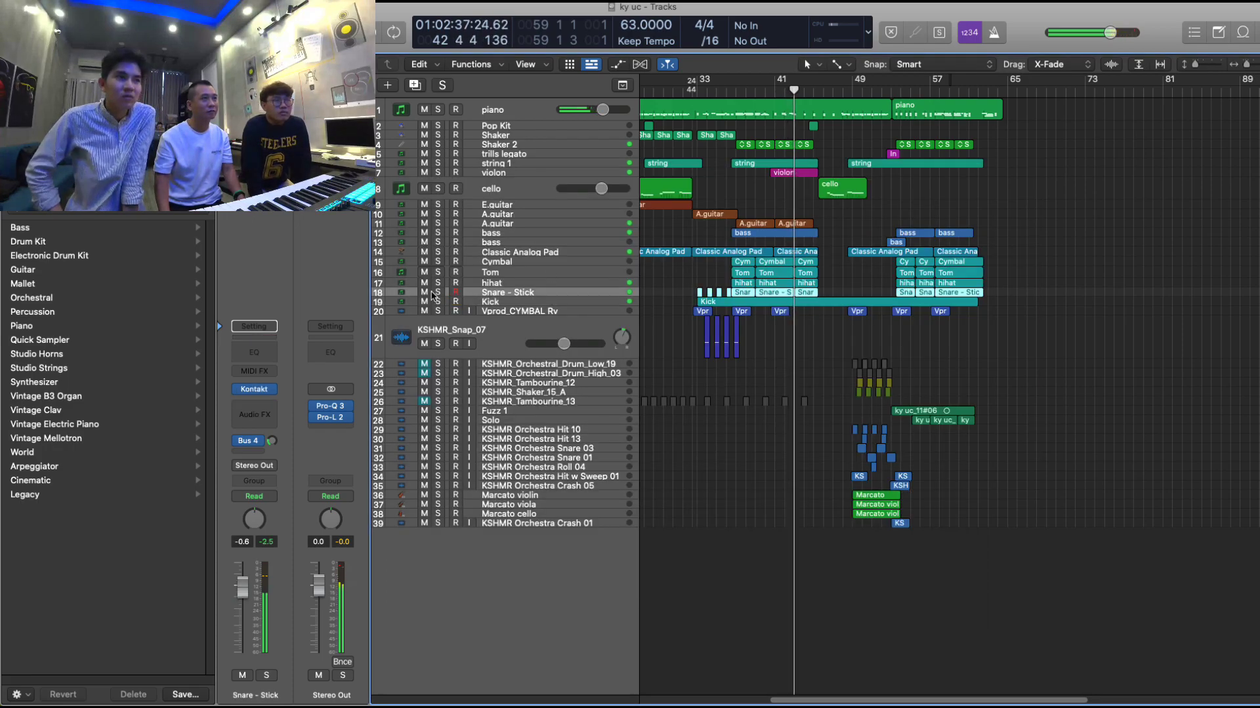
pyautogui.click(437, 292)
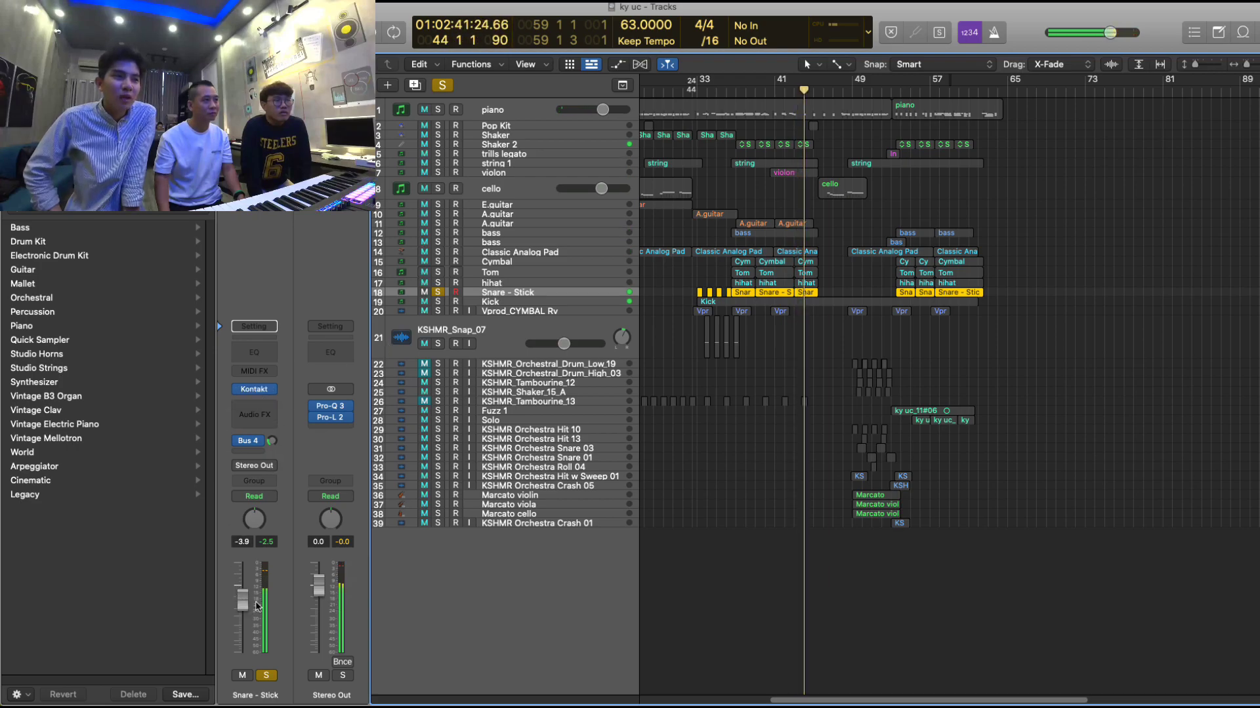
pyautogui.click(438, 292)
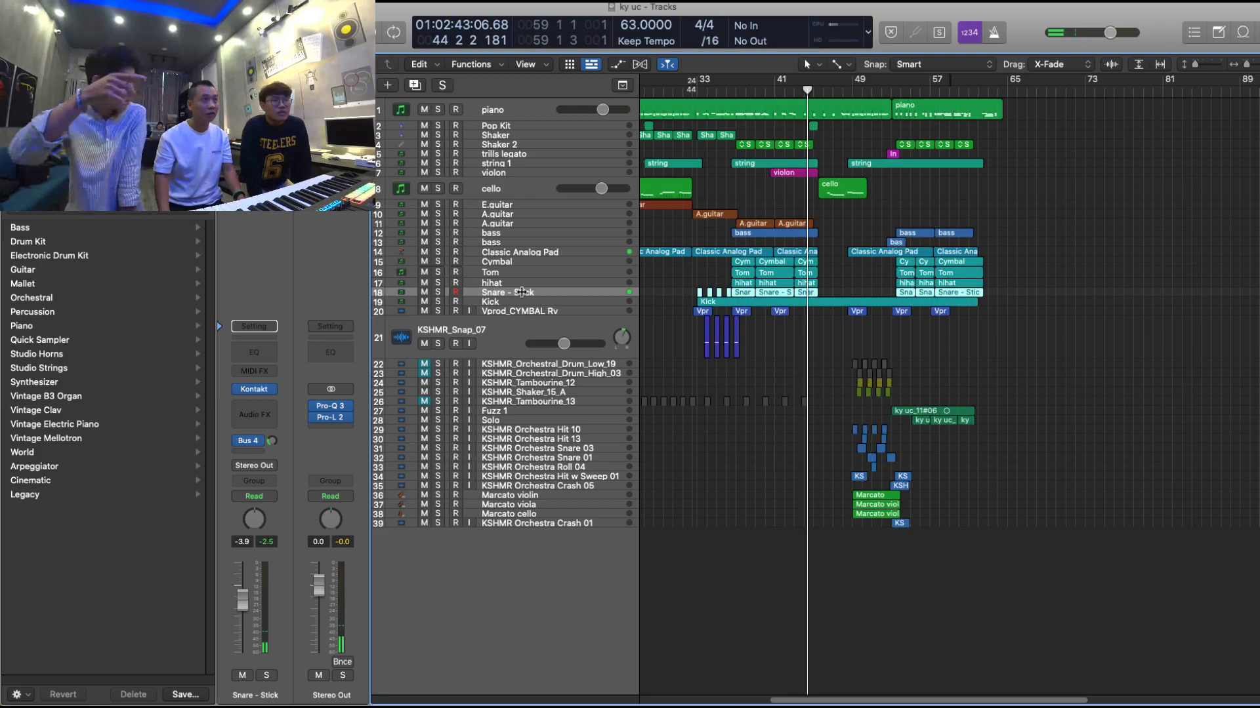
# - Move the playhead back to about bar 36 and play the full mix from there
pyautogui.click(731, 90)
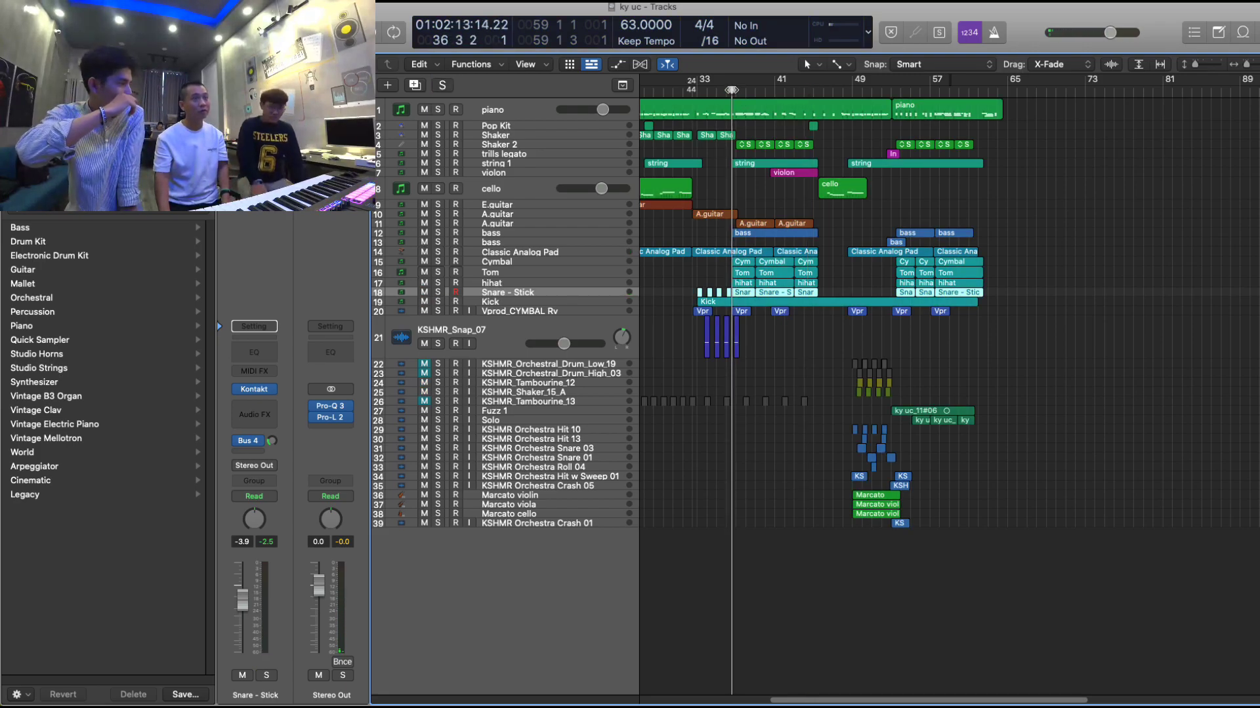
pyautogui.click(725, 90)
pyautogui.click(693, 93)
pyautogui.click(729, 90)
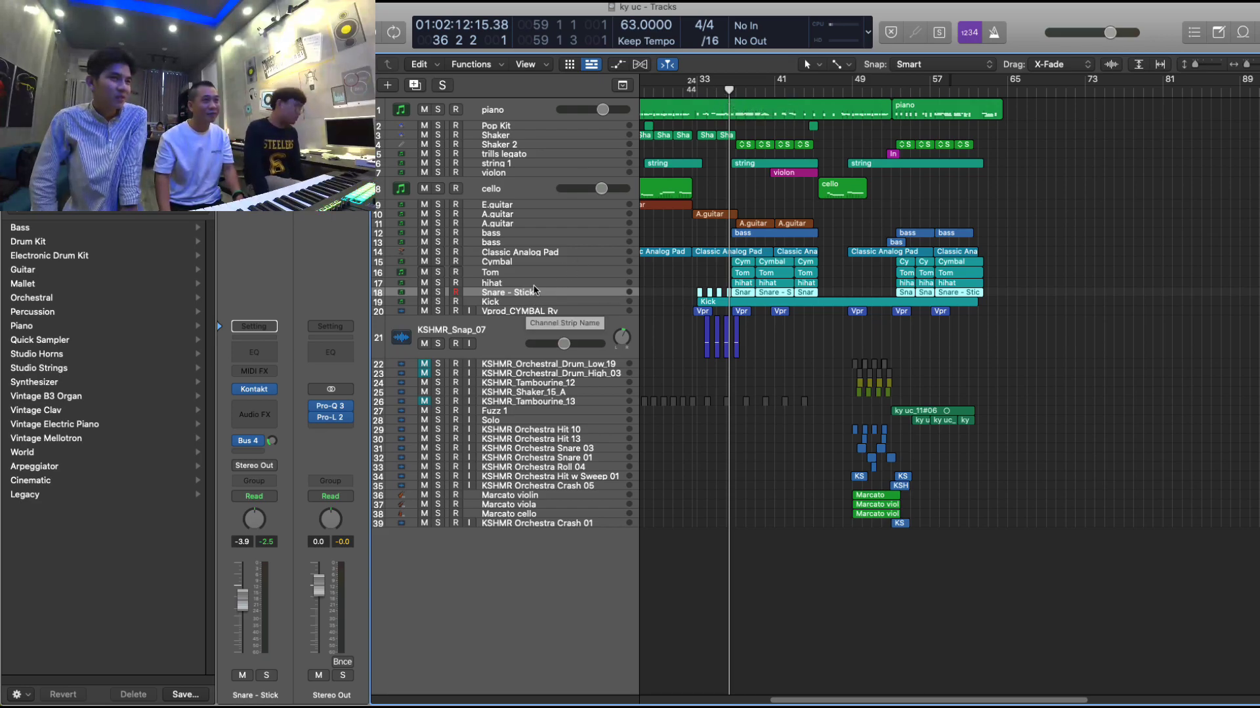
pyautogui.press('space')
pyautogui.click(726, 90)
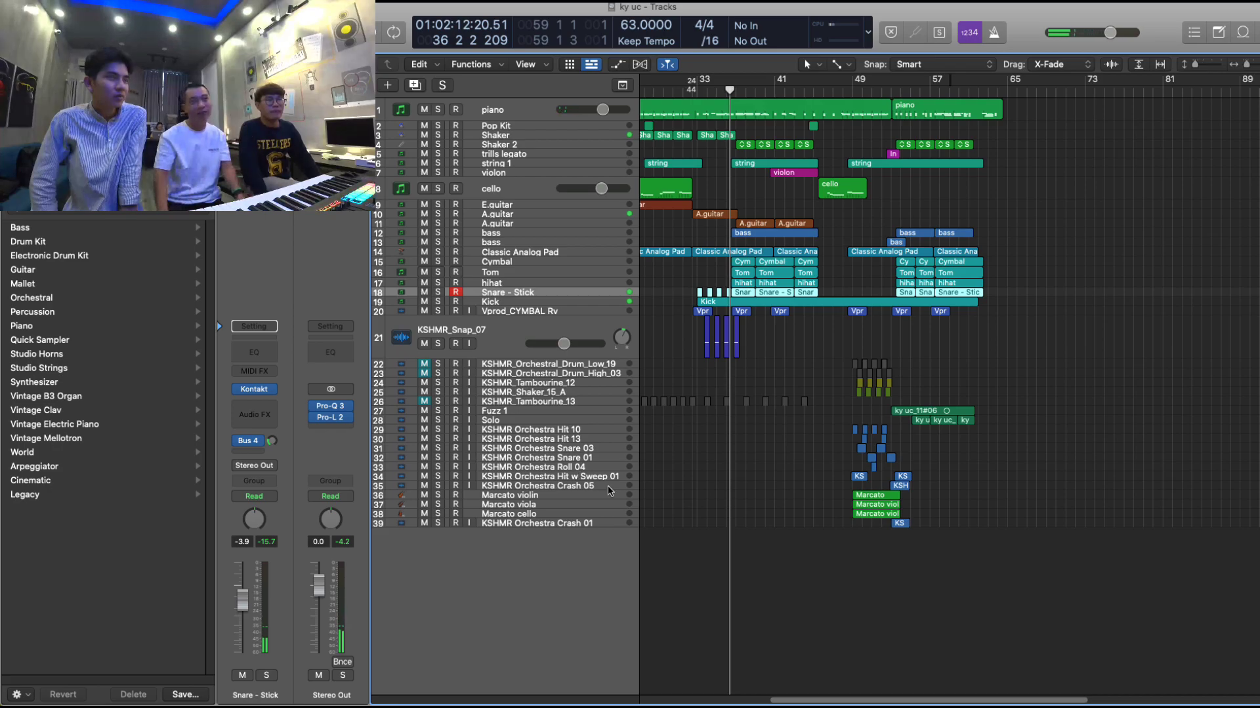
pyautogui.press('space')
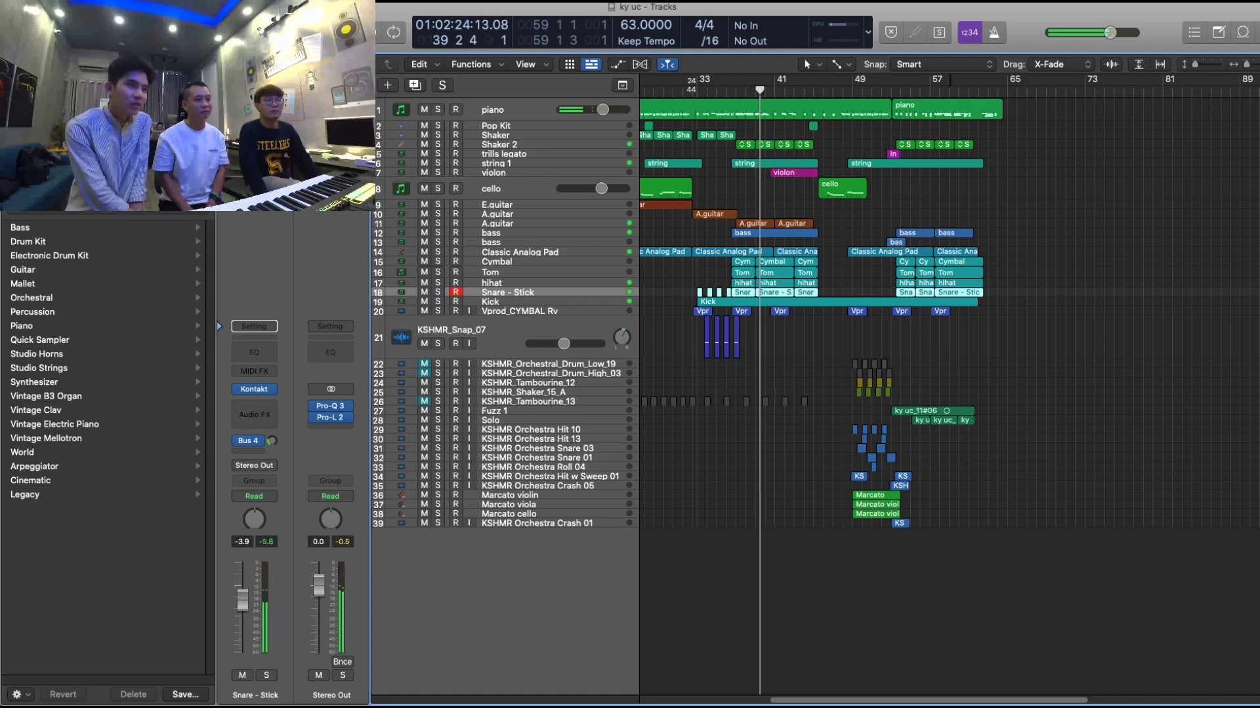
# - Check the Stereo Out's Pro-L 2 limiting during playback, select the Cymbal track, and close the limiter
pyautogui.click(325, 419)
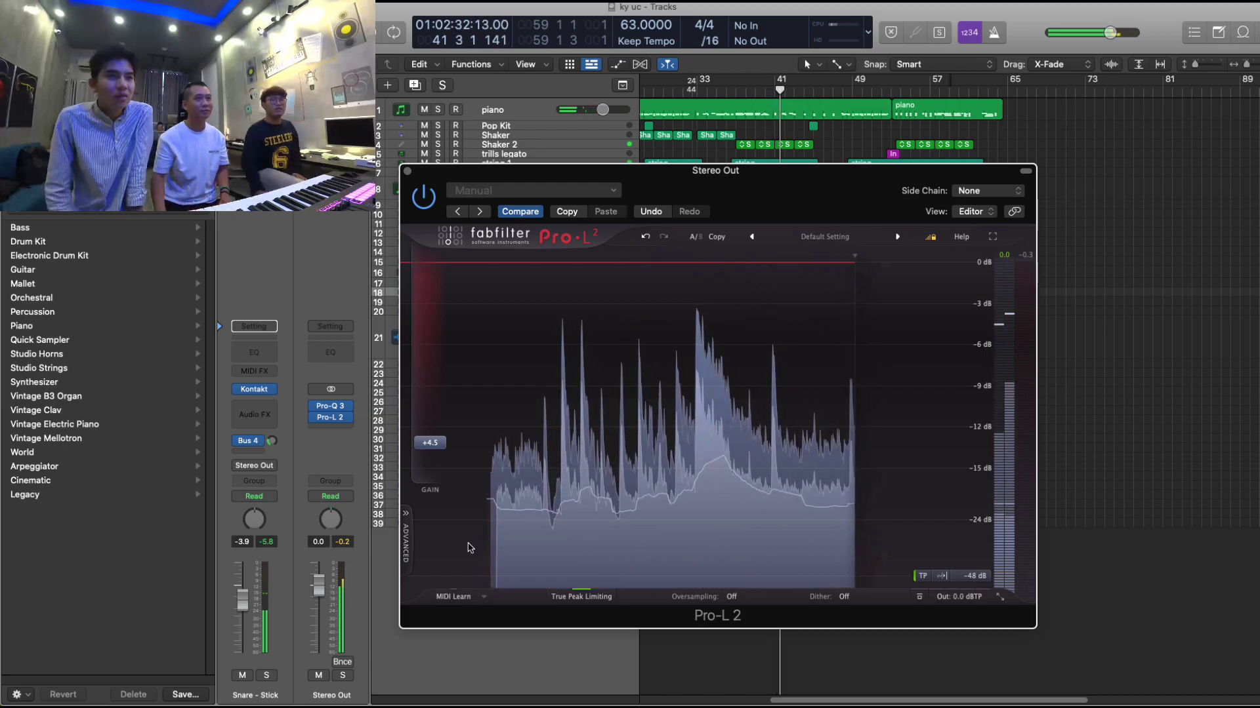
pyautogui.moveTo(789, 194); pyautogui.dragTo(789, 268)
pyautogui.click(550, 269)
pyautogui.click(549, 265)
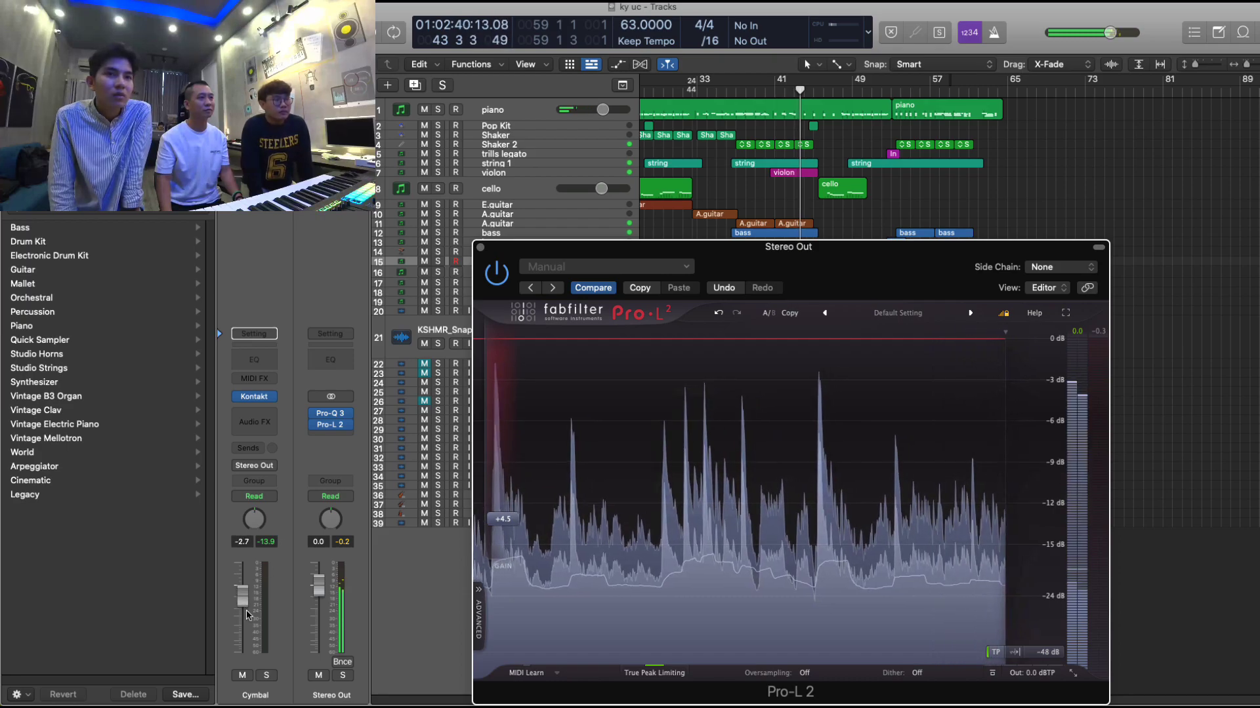
pyautogui.click(481, 246)
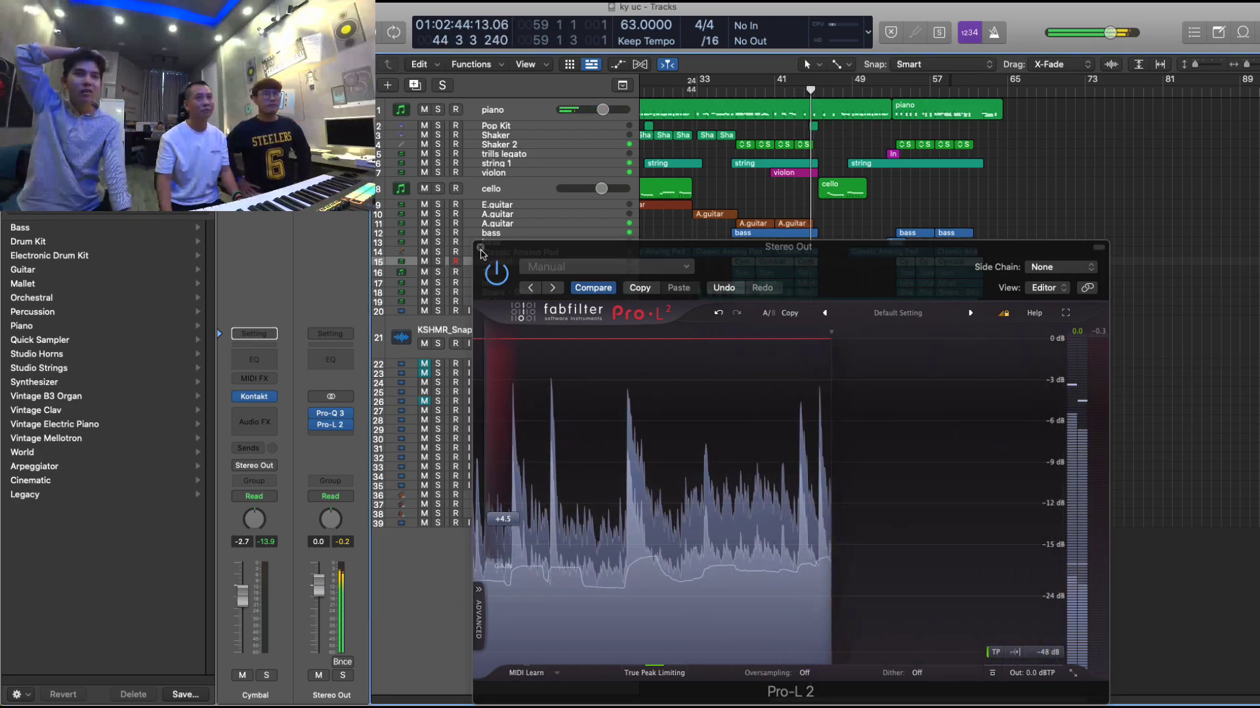
pyautogui.click(480, 247)
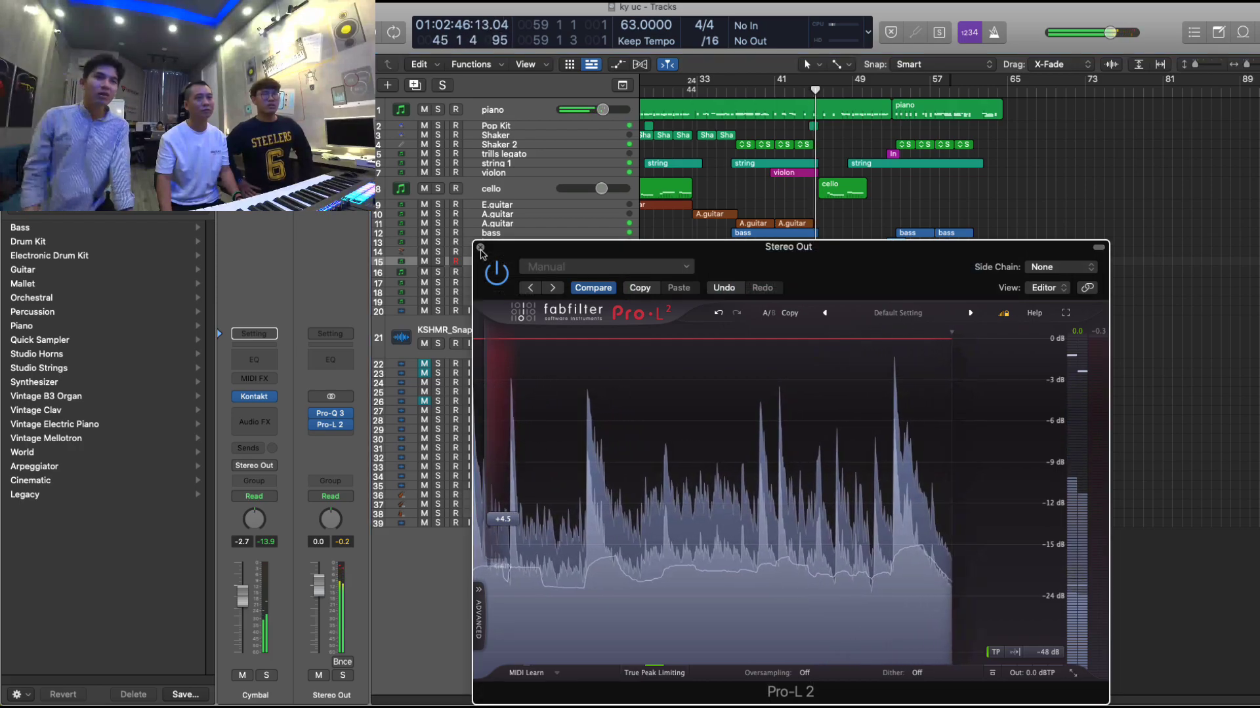
# - Stop playback and play the song from the beginning with the whole arrangement in view
pyautogui.press('space')
pyautogui.click(801, 530)
pyautogui.press('super+Left')
pyautogui.press('super+Left')
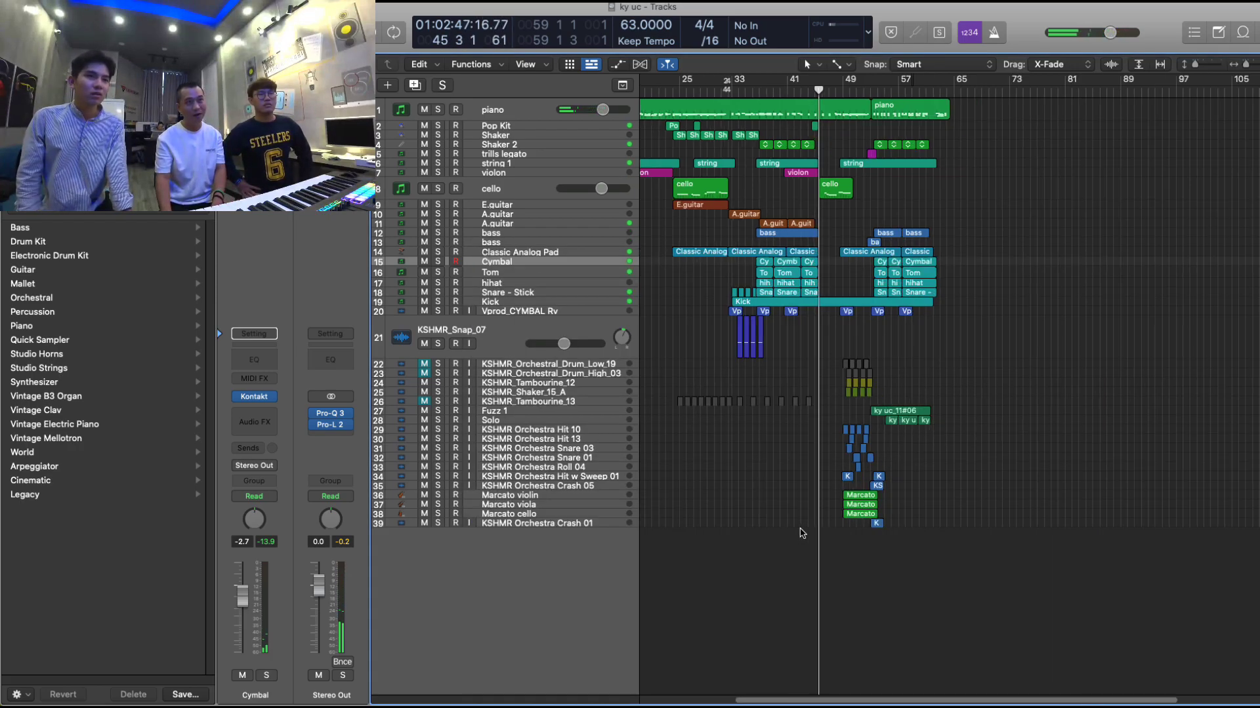
pyautogui.press('Return')
pyautogui.press('space')
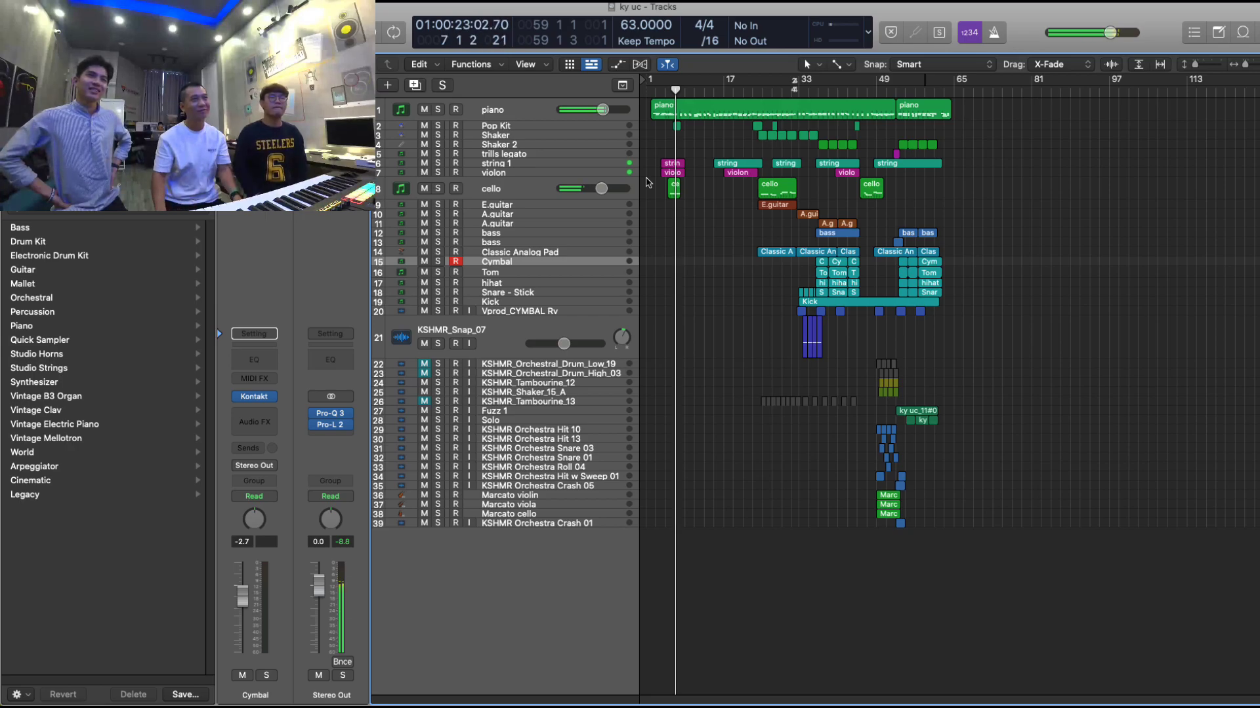
# - Play from about bar 48 and follow the climax and drum and guitar section through to the song's end
pyautogui.click(872, 90)
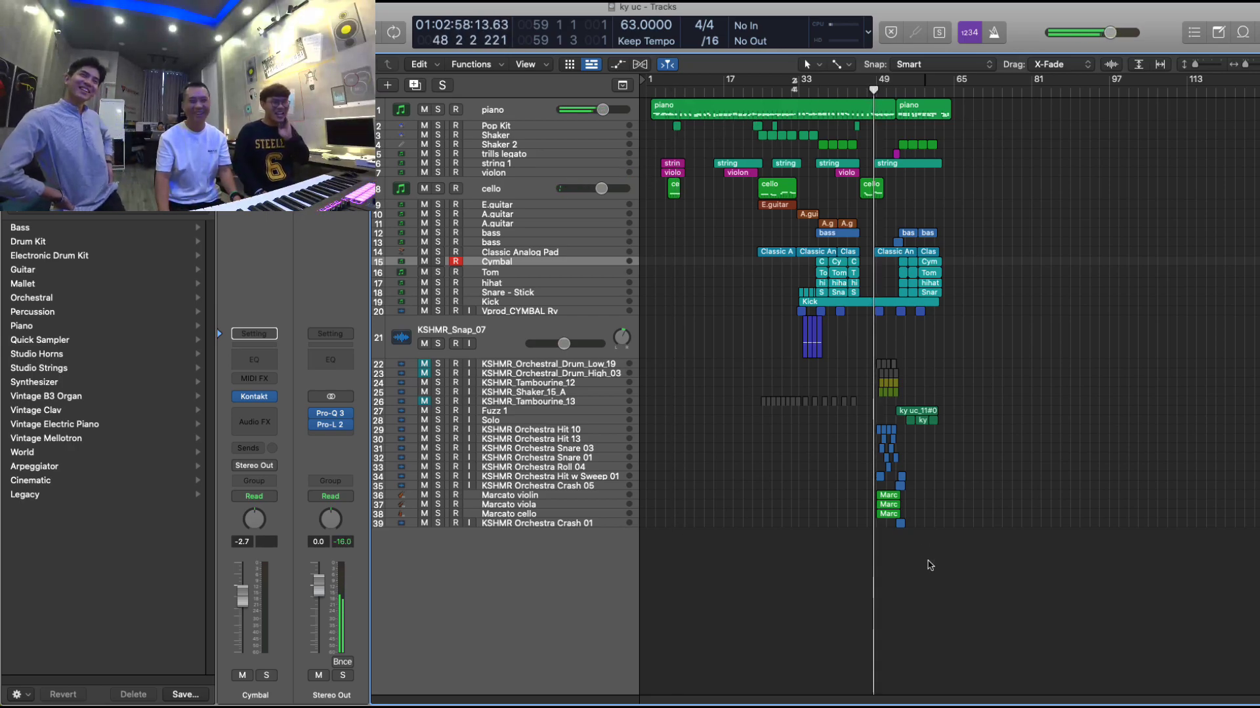
pyautogui.press('super+Right')
pyautogui.press('super+Right')
pyautogui.press('super+Right')
pyautogui.press('super+Right')
pyautogui.press('super+Right')
pyautogui.press('super+Right')
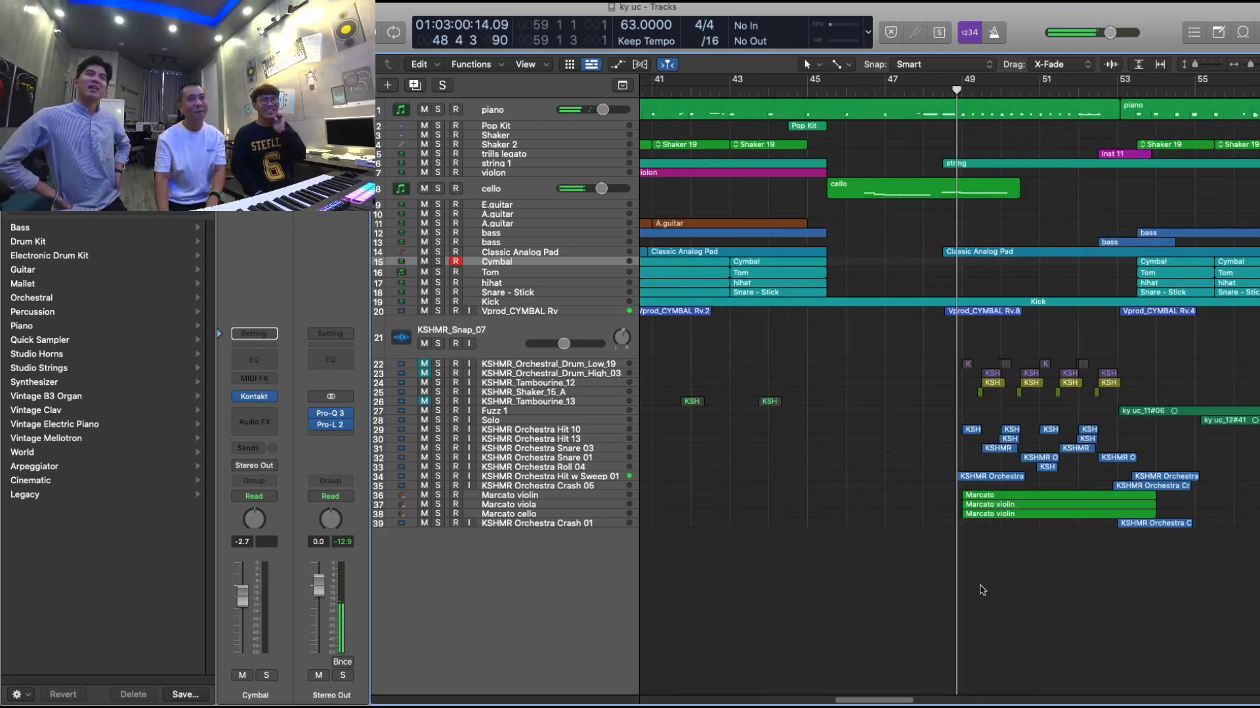
pyautogui.scroll(-8, 984, 587)
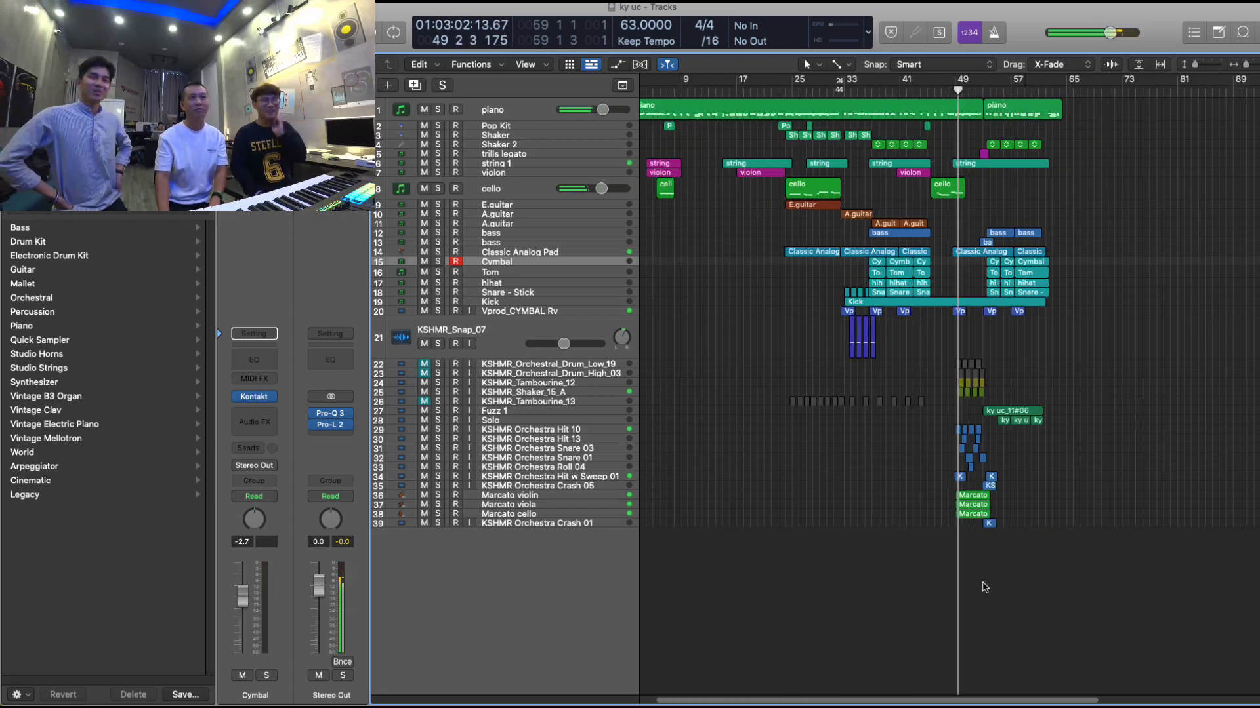
pyautogui.scroll(8, 984, 588)
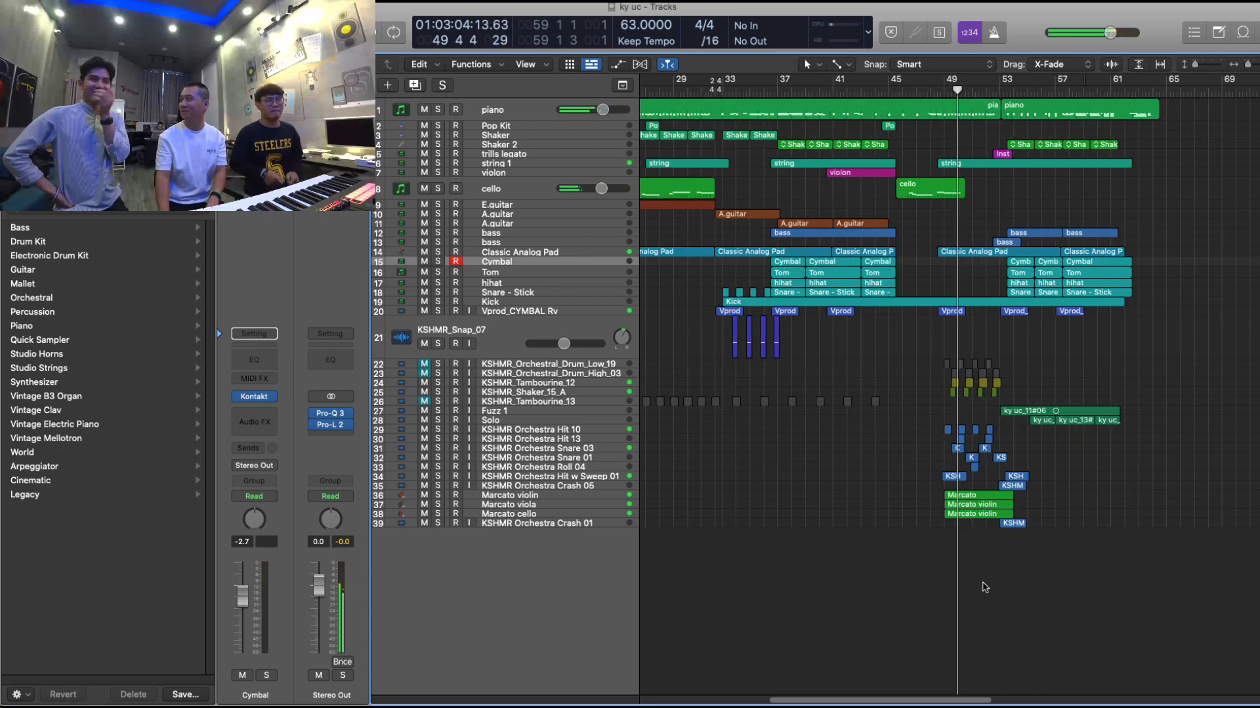
pyautogui.scroll(-3, 985, 587)
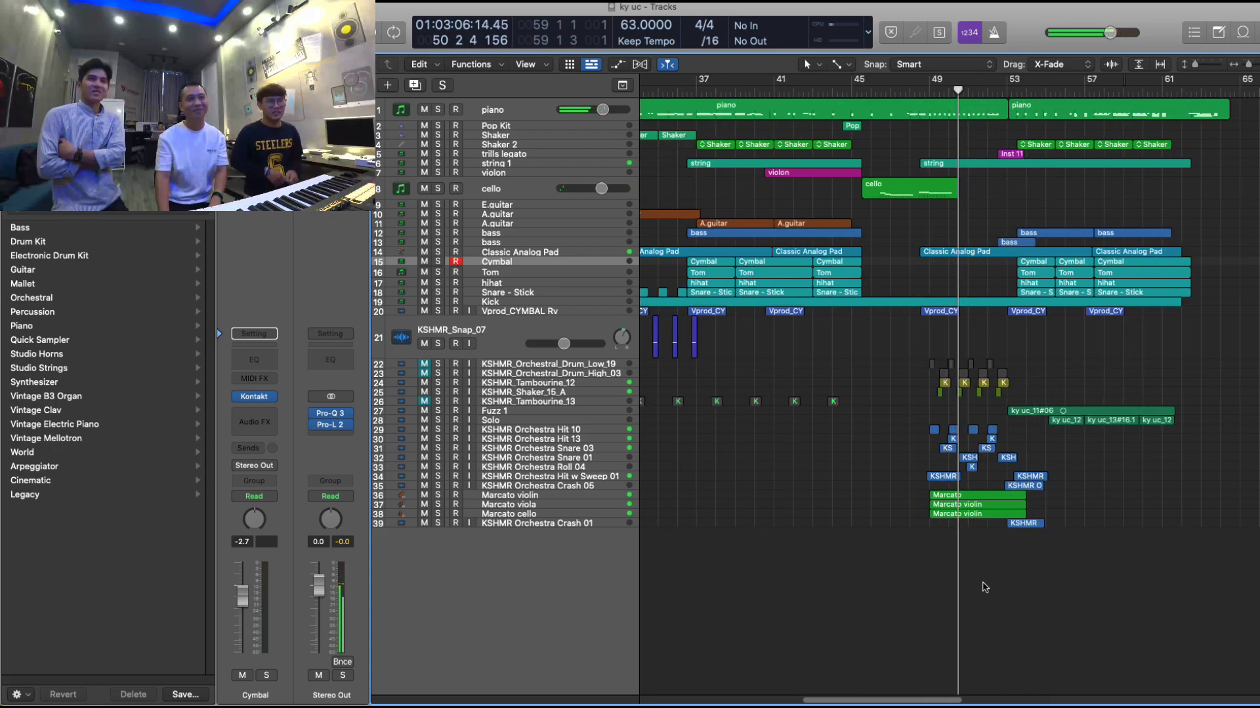
pyautogui.scroll(3, 985, 587)
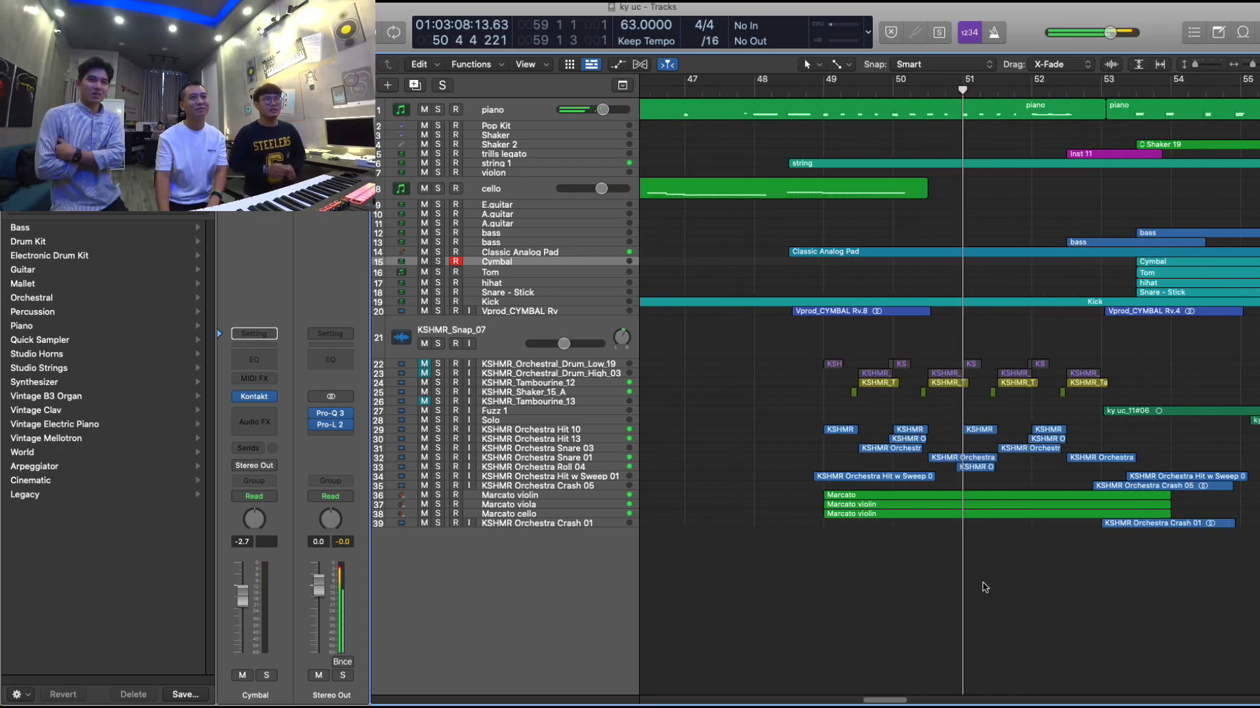
pyautogui.scroll(-2, 984, 587)
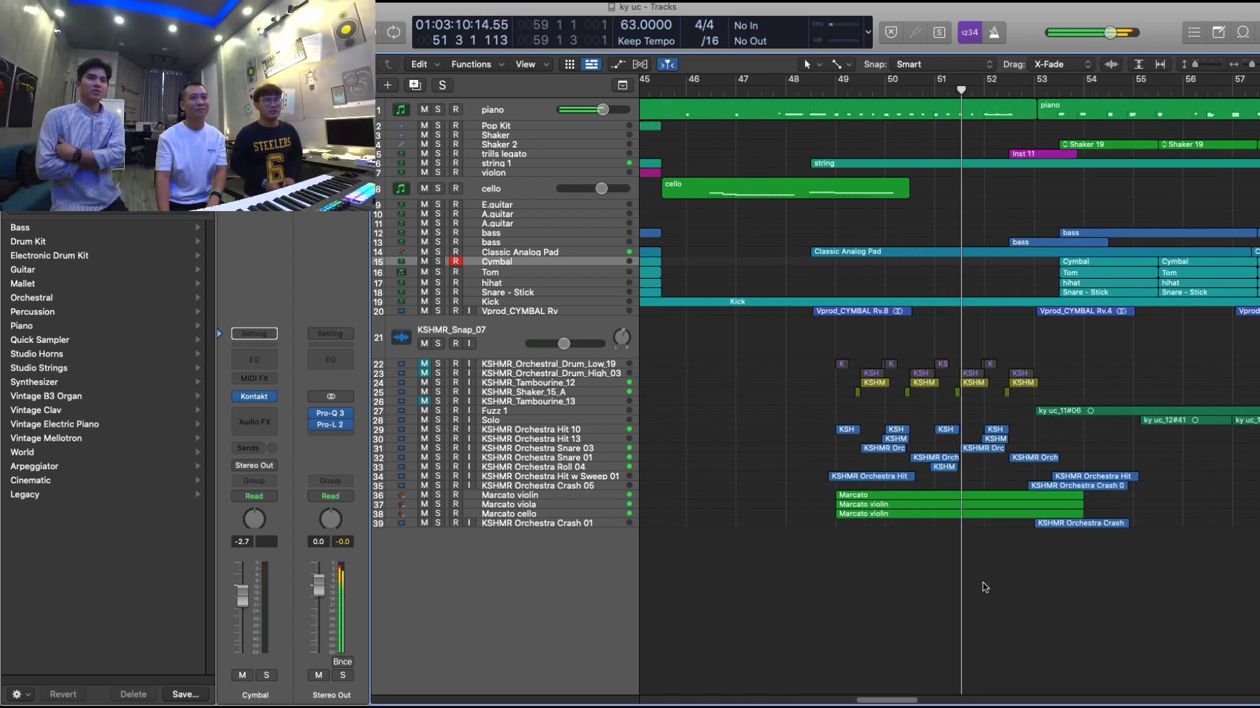
pyautogui.scroll(-2, 985, 587)
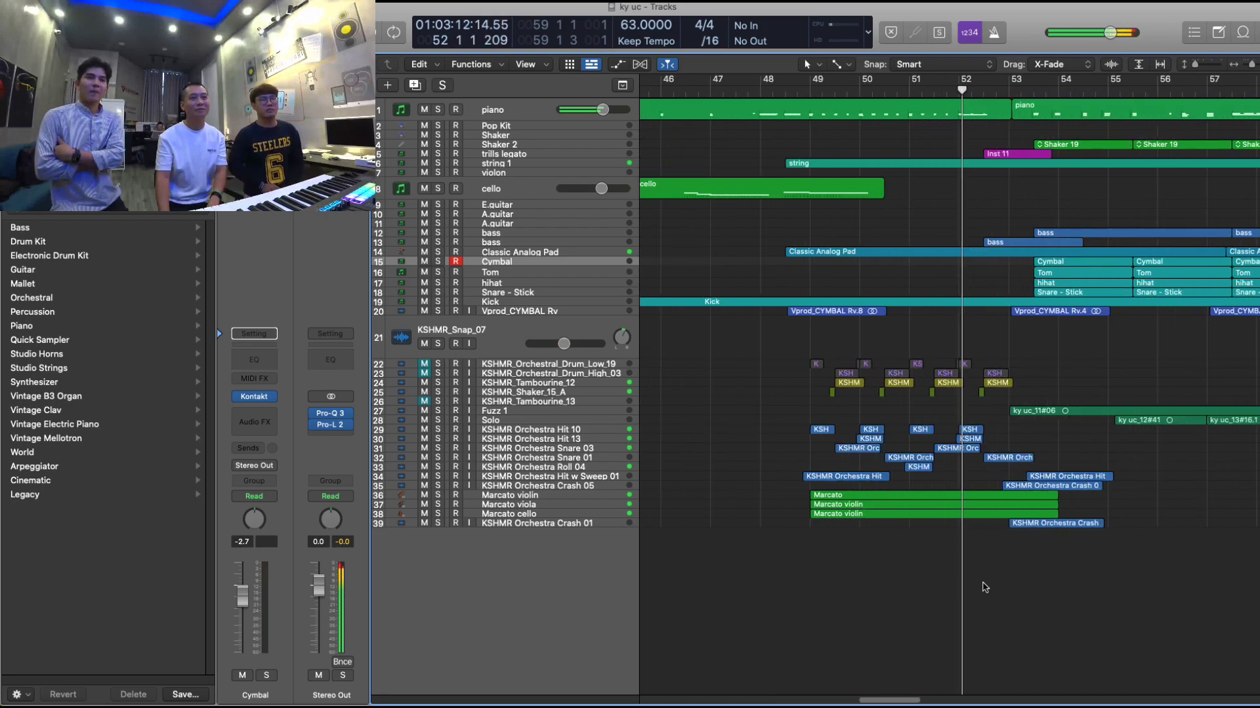
pyautogui.scroll(3, 987, 586)
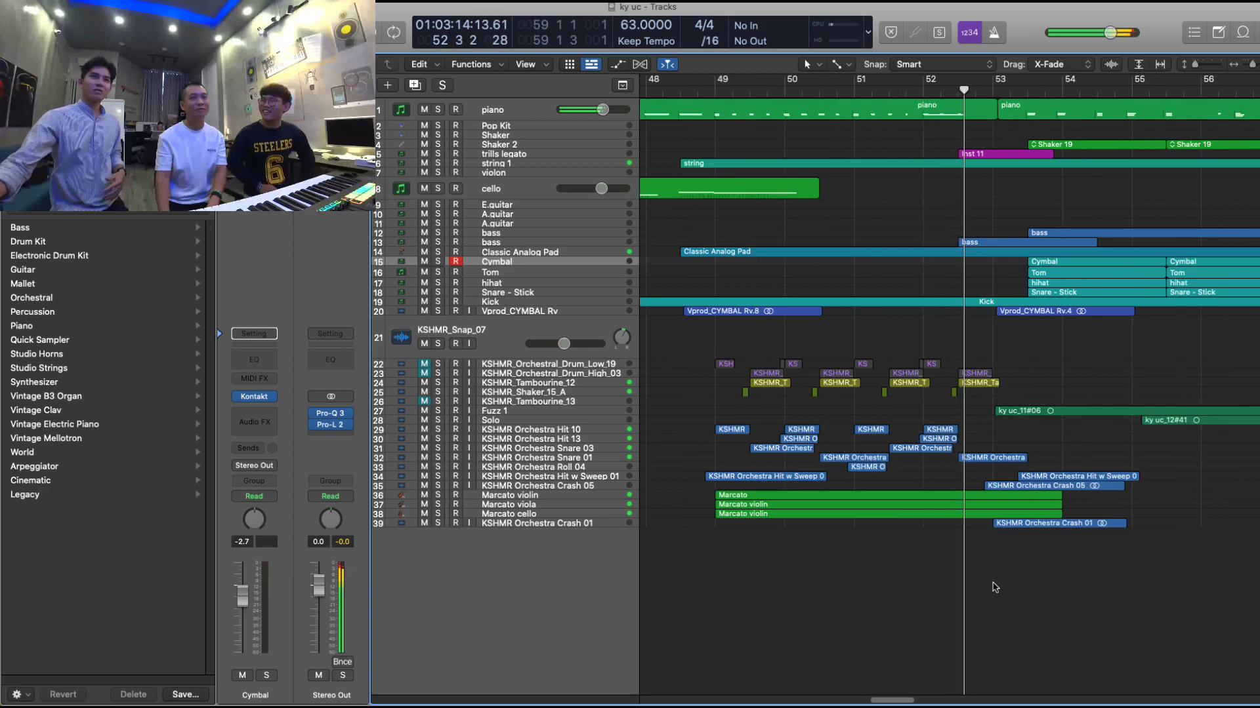
pyautogui.scroll(2, 1016, 566)
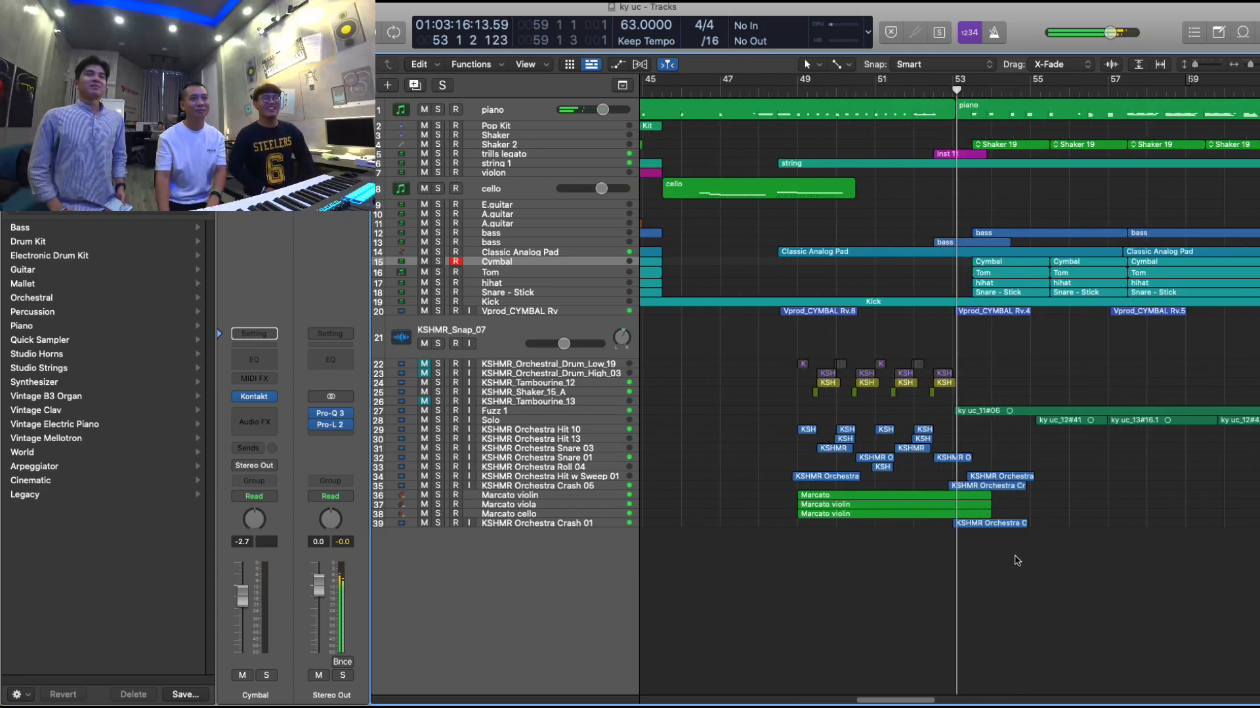
pyautogui.scroll(-2, 1016, 561)
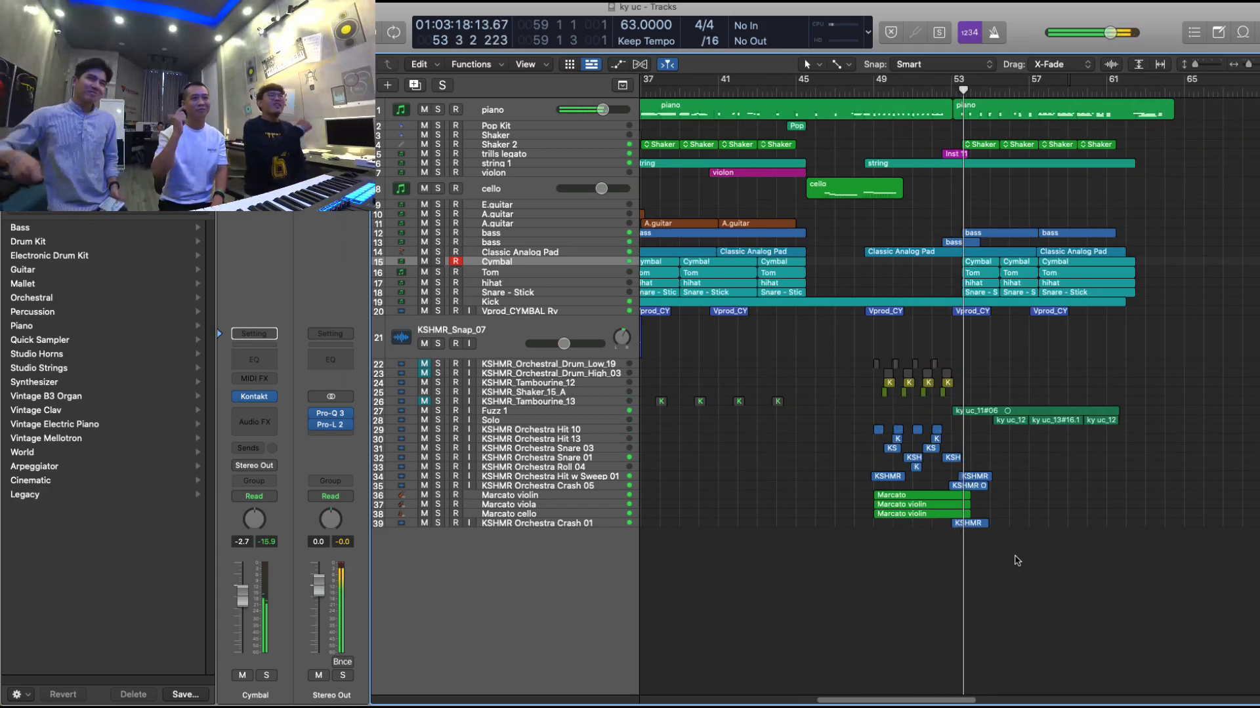
pyautogui.scroll(-2, 1016, 561)
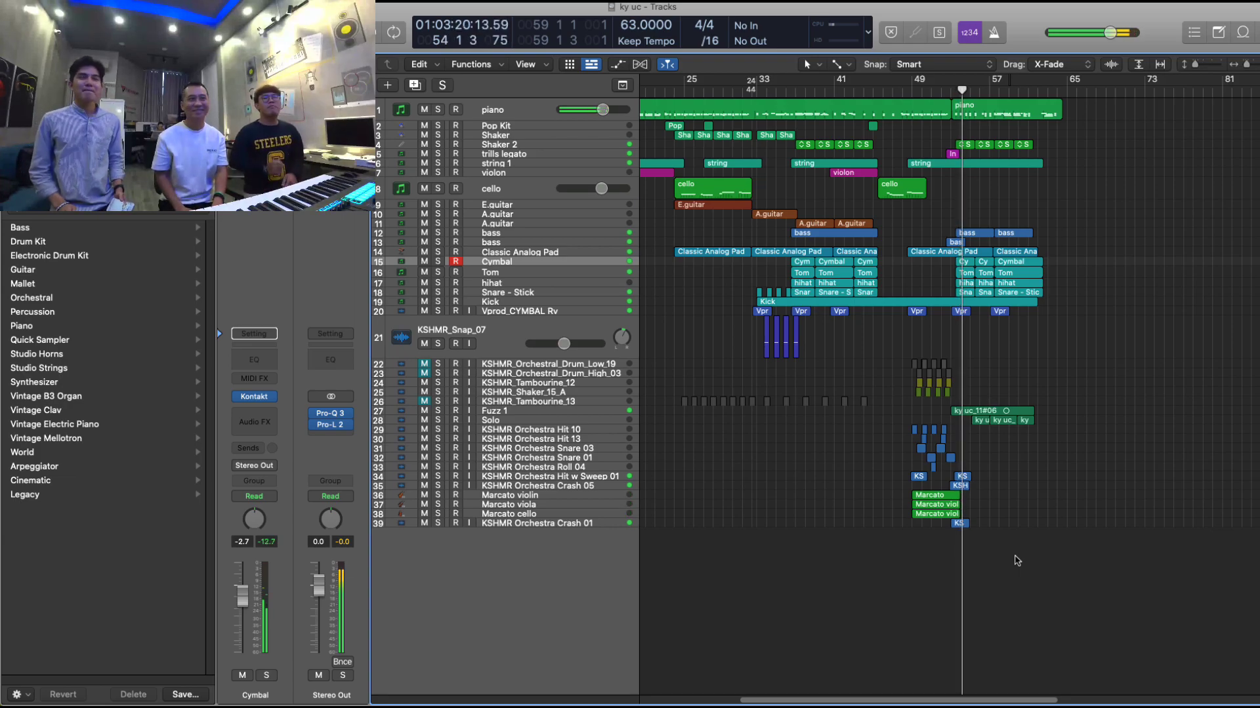
pyautogui.scroll(2, 1016, 561)
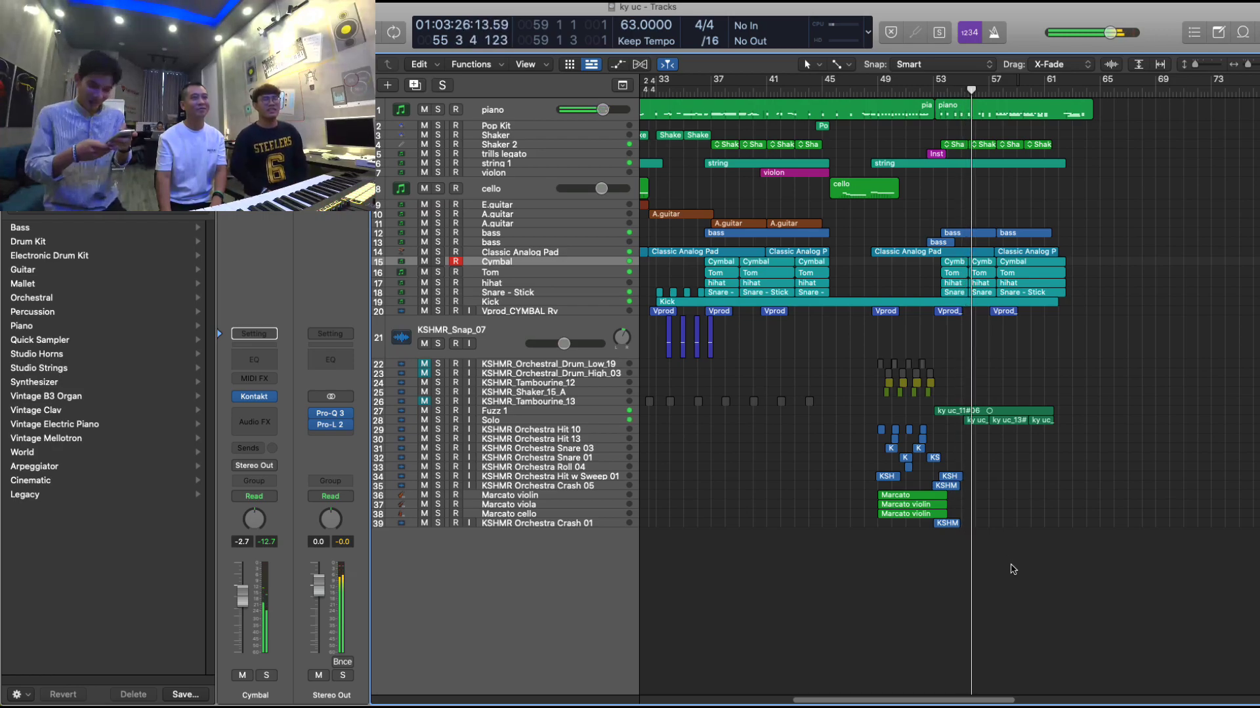
pyautogui.scroll(-2, 1013, 569)
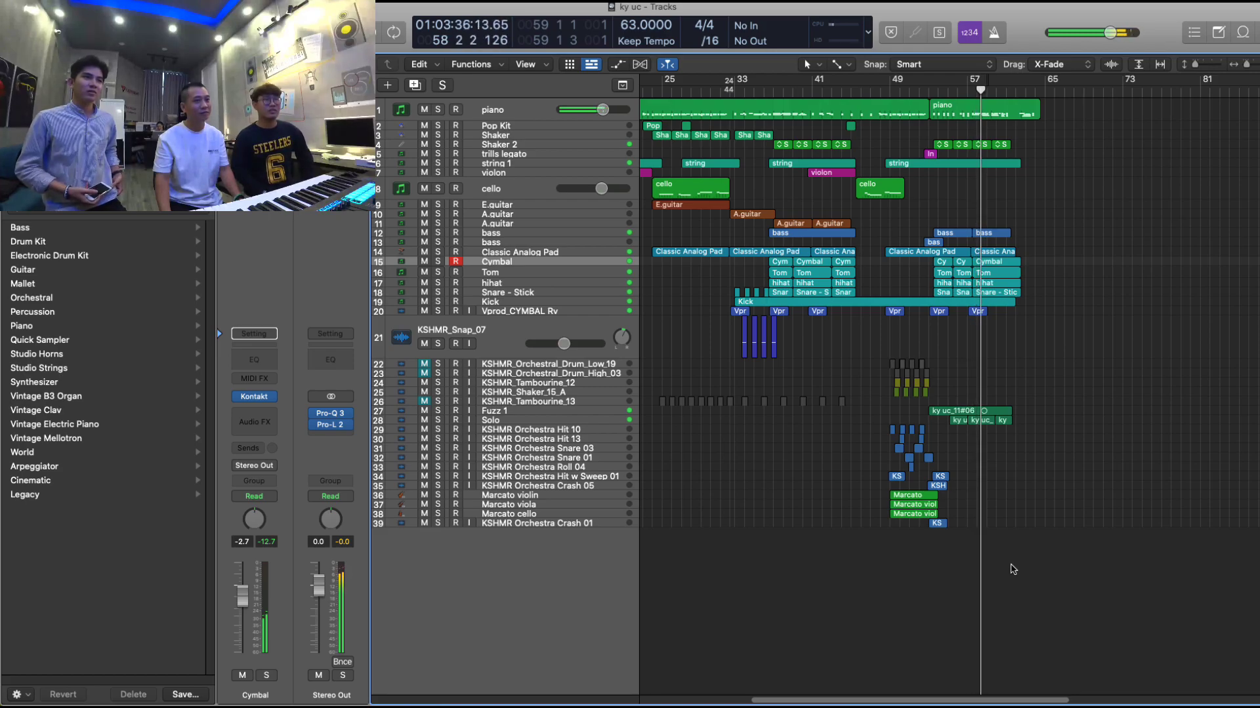
pyautogui.press('super+Left')
pyautogui.press('super+Right')
pyautogui.press('super+Right')
pyautogui.press('super+Right')
pyautogui.press('super+Right')
pyautogui.press('super+Right')
pyautogui.press('super+Right')
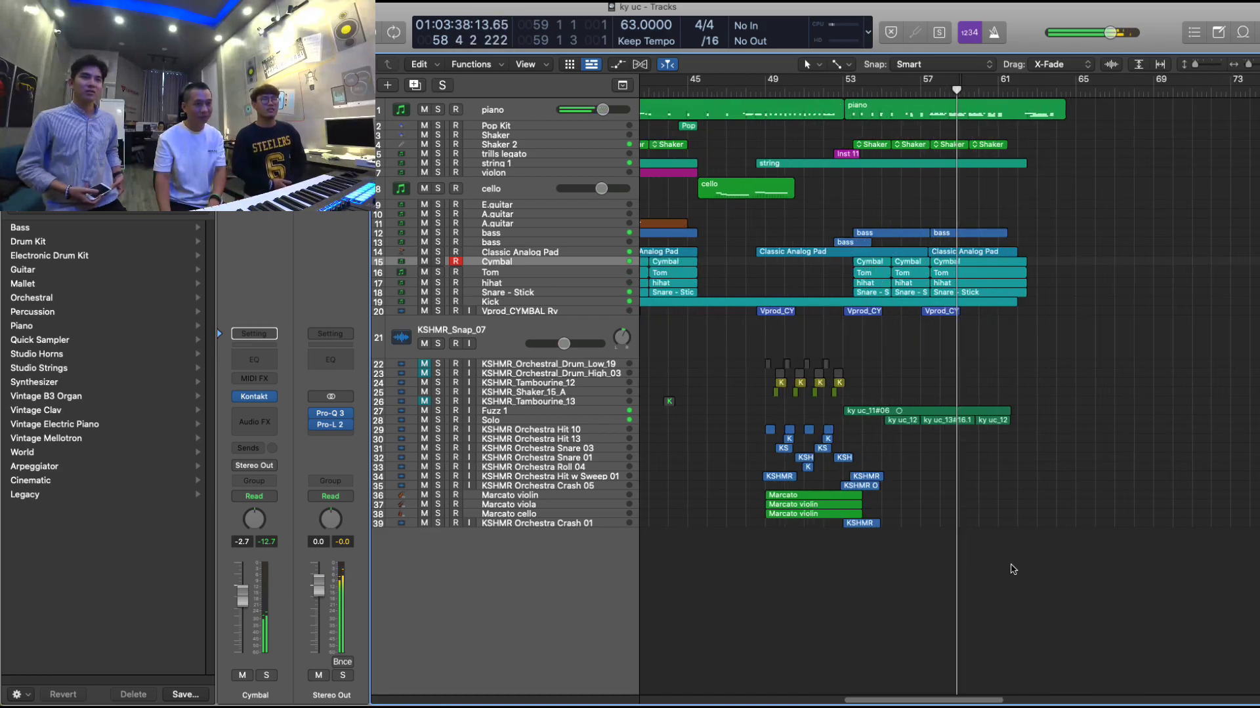
pyautogui.press('super+Left')
pyautogui.press('super+Left')
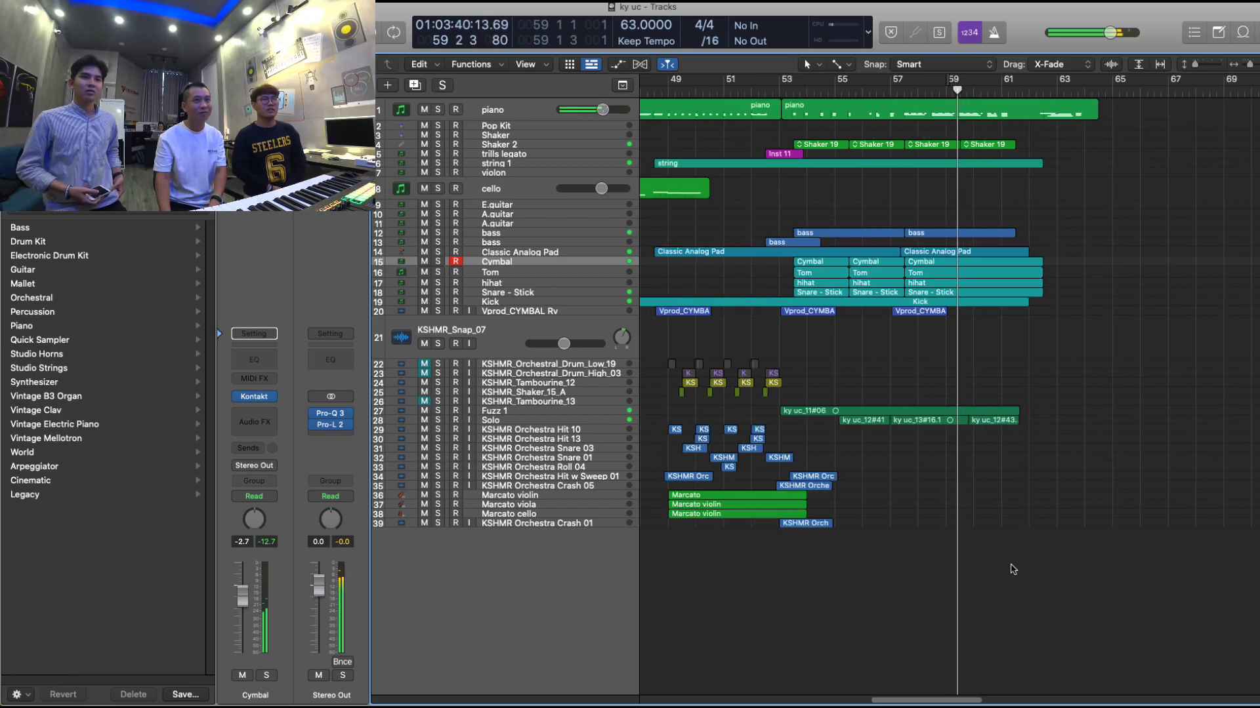
pyautogui.press('super+Left')
pyautogui.press('super+Left')
pyautogui.press('super+Left')
pyautogui.press('super+Left')
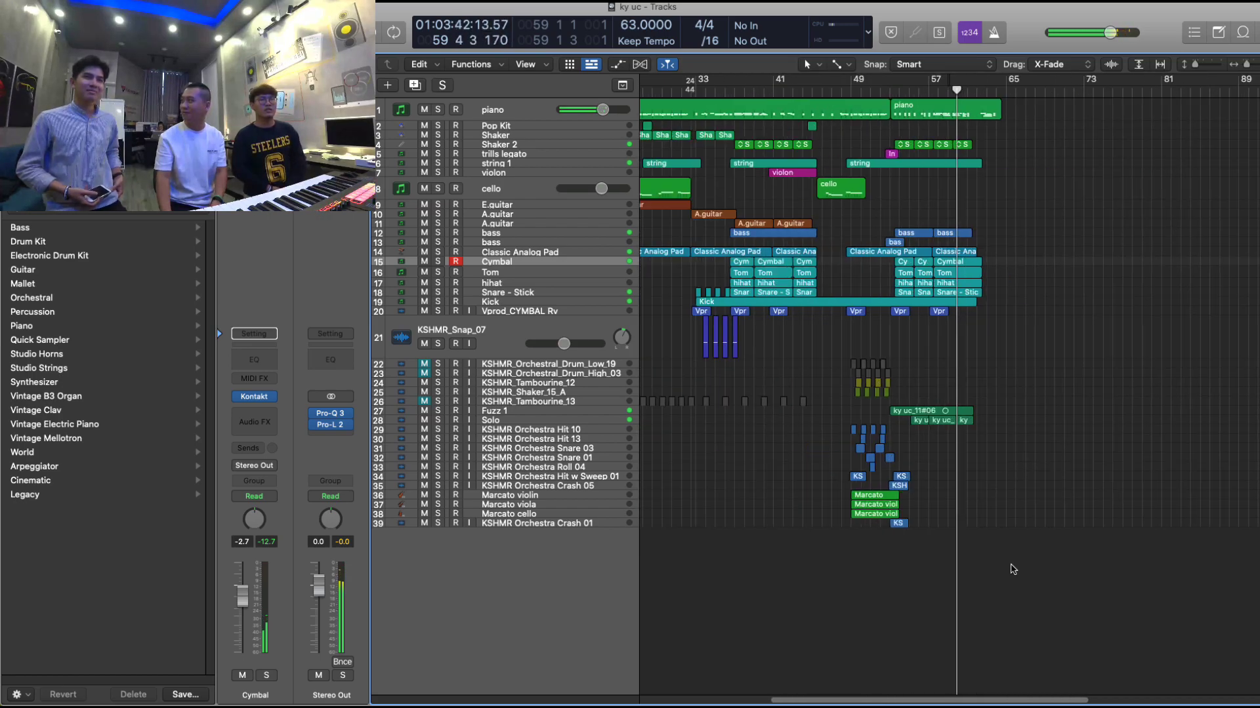
pyautogui.press('super+Right')
pyautogui.press('super+Right')
pyautogui.press('super+Right')
pyautogui.press('super+Right')
pyautogui.press('super+Left')
pyautogui.press('super+Left')
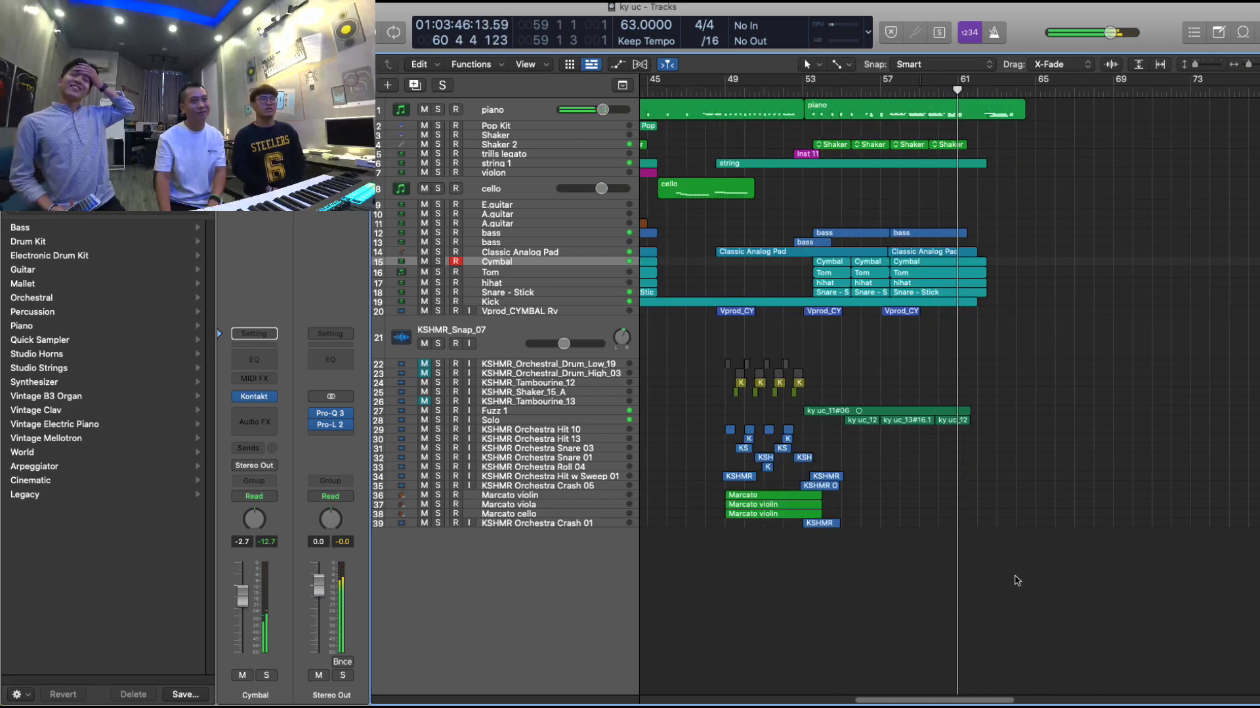
pyautogui.press('super+Left')
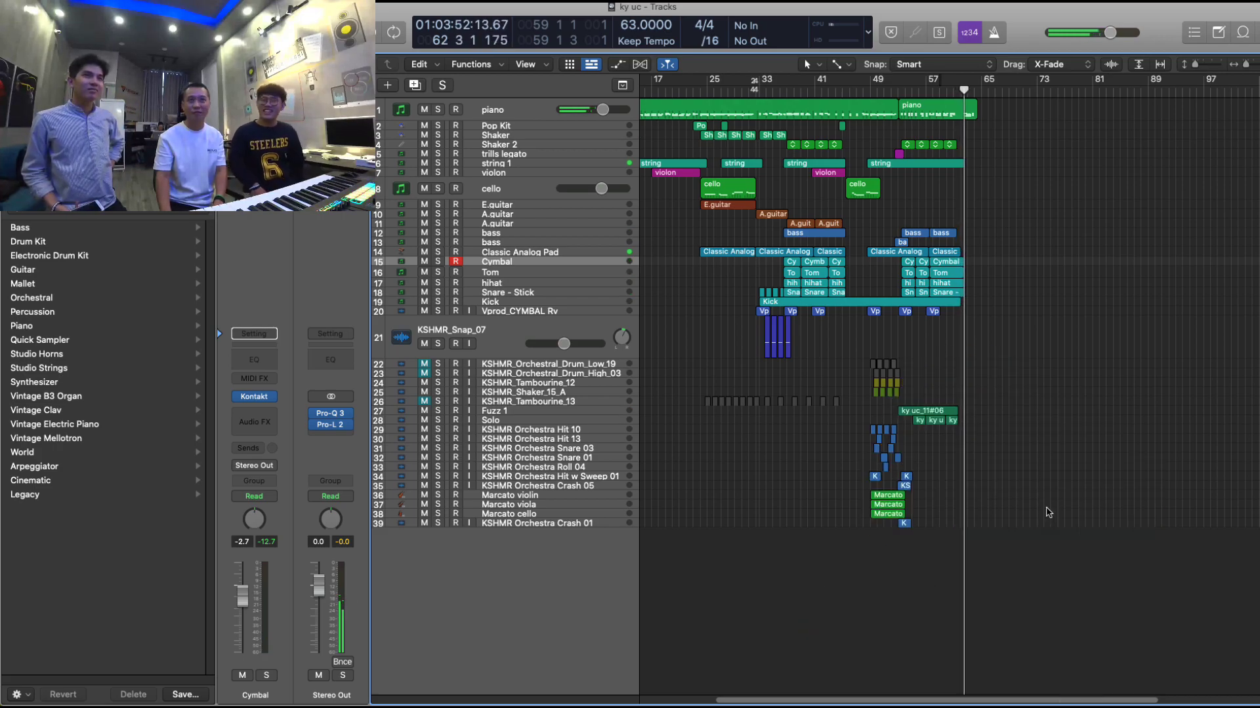
# - Select the piano track and move the playhead to about bar 45
pyautogui.click(510, 112)
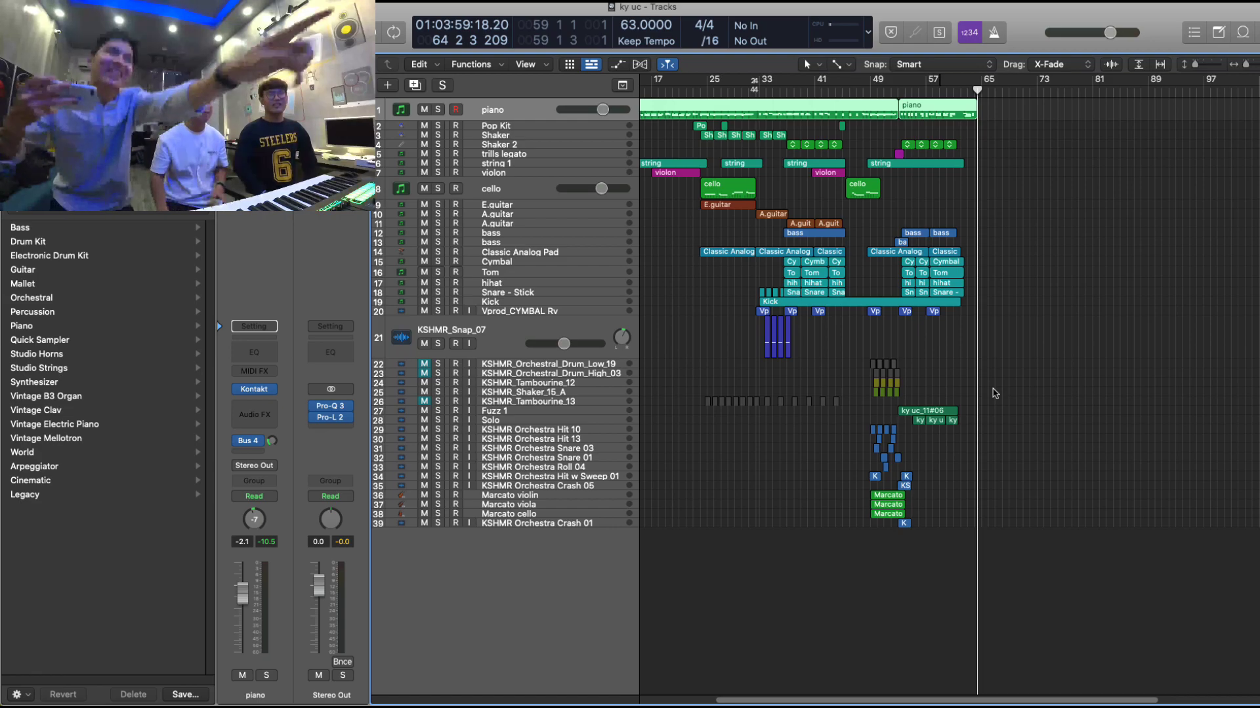
pyautogui.doubleClick(845, 91)
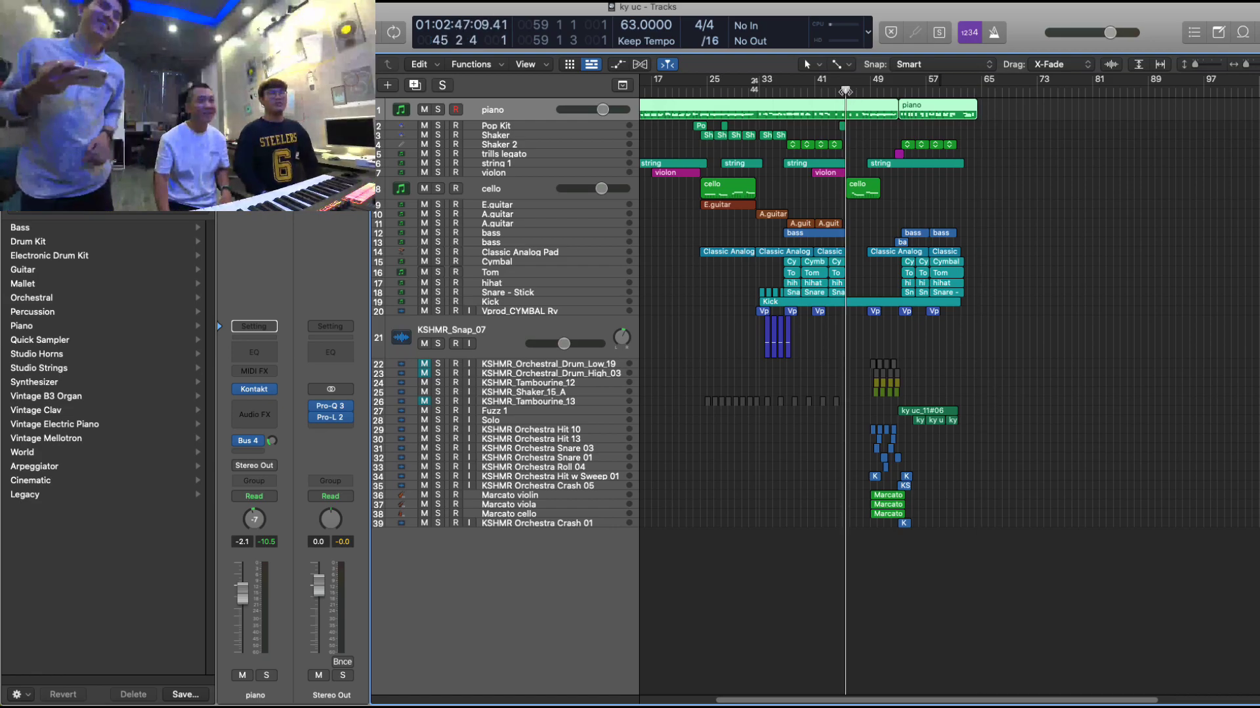